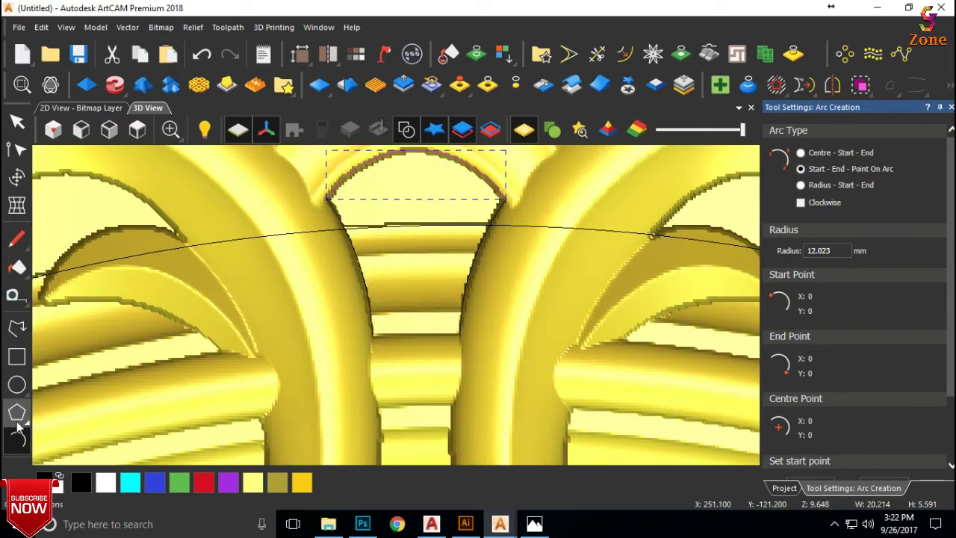
# Step: Draw a straight polyline about 9.8 mm long joining the lower ends of the two side curves in the top ornament
pyautogui.click(16, 326)
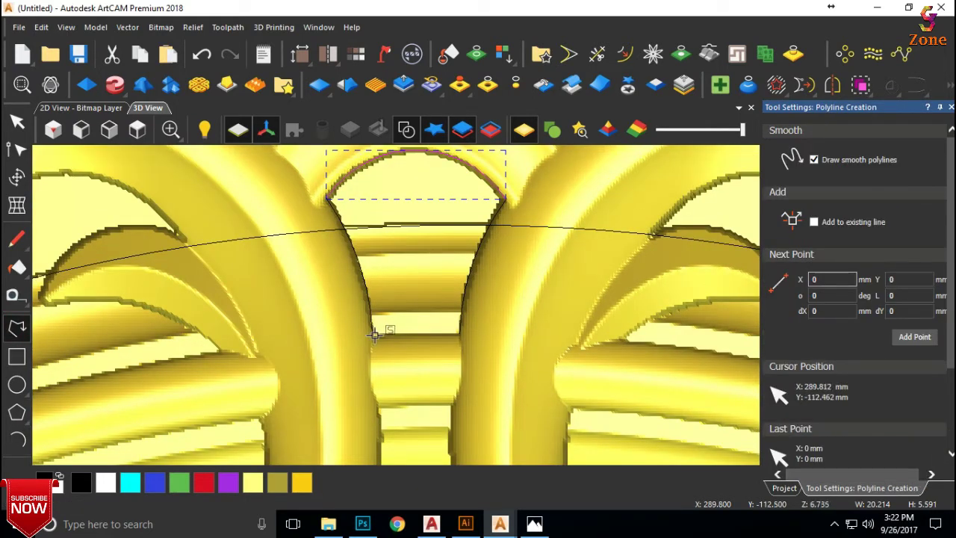
pyautogui.click(372, 336)
pyautogui.click(460, 333)
pyautogui.press('Escape')
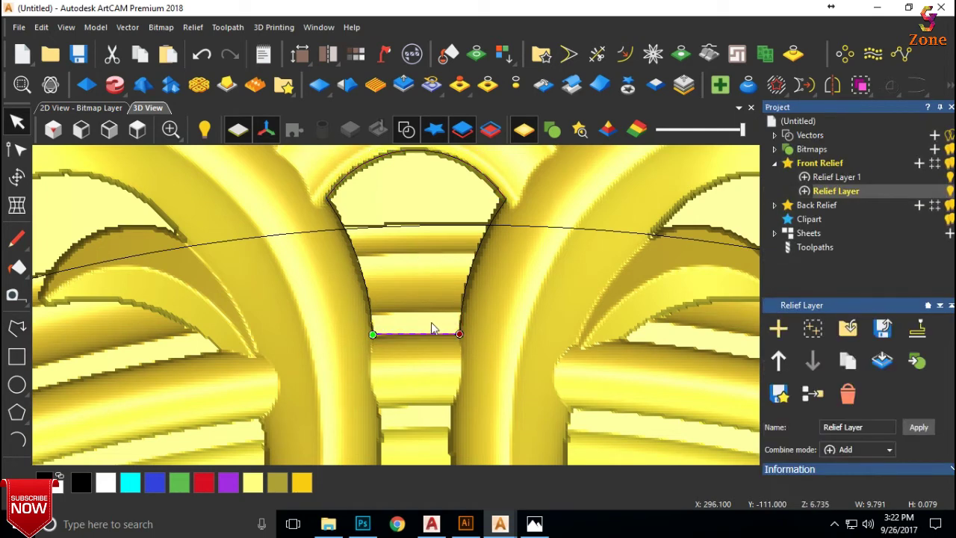
# Step: Join the straight line, both side curves and the arc above them into one closed vector
pyautogui.keyDown('shift'); pyautogui.click(365, 285); pyautogui.keyUp('shift')
pyautogui.keyDown('shift'); pyautogui.click(489, 214); pyautogui.keyUp('shift')
pyautogui.keyDown('shift'); pyautogui.click(465, 158); pyautogui.keyUp('shift')
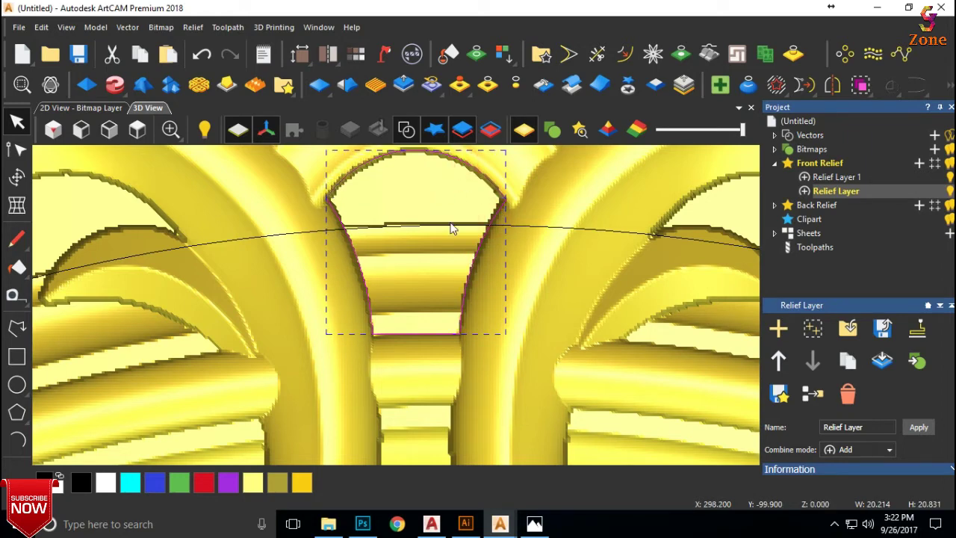
pyautogui.press('j')
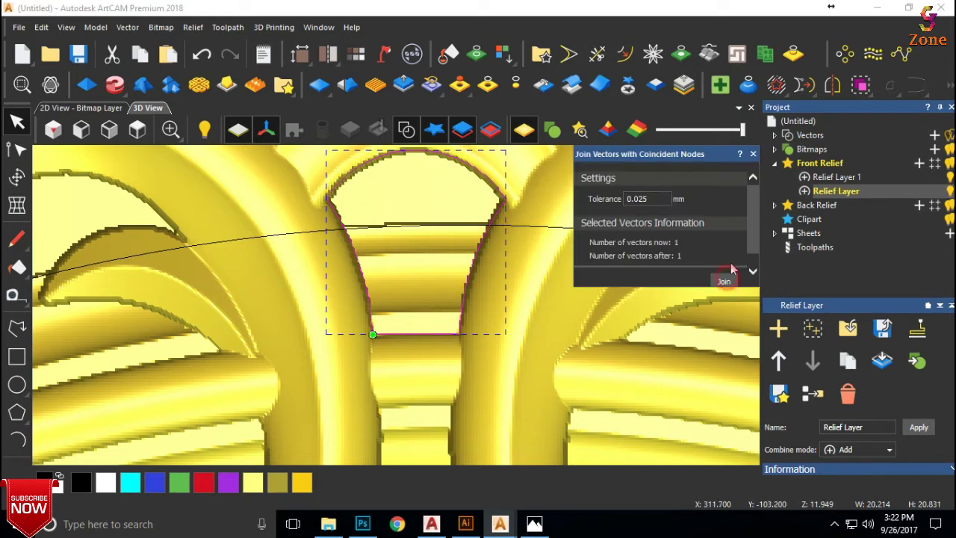
pyautogui.click(752, 153)
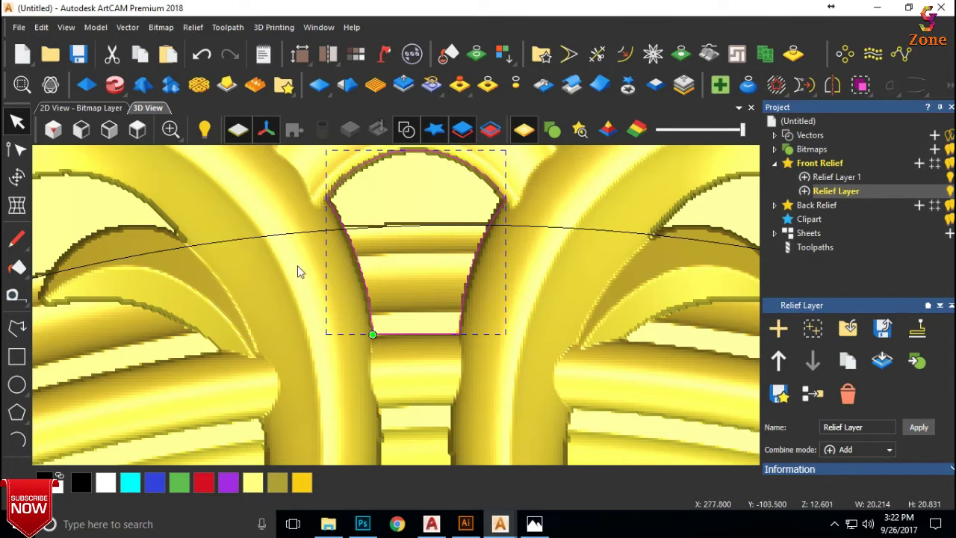
# Step: Rotate-copy the closed outline about X 300, Y -300 as 4 objects over a total of 360 degrees
pyautogui.scroll(-3, 432, 288)
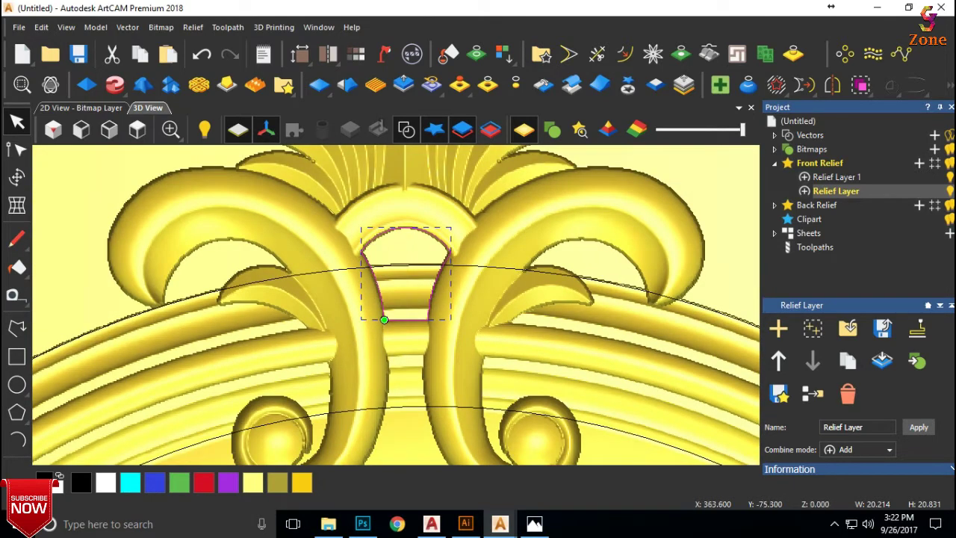
pyautogui.click(845, 55)
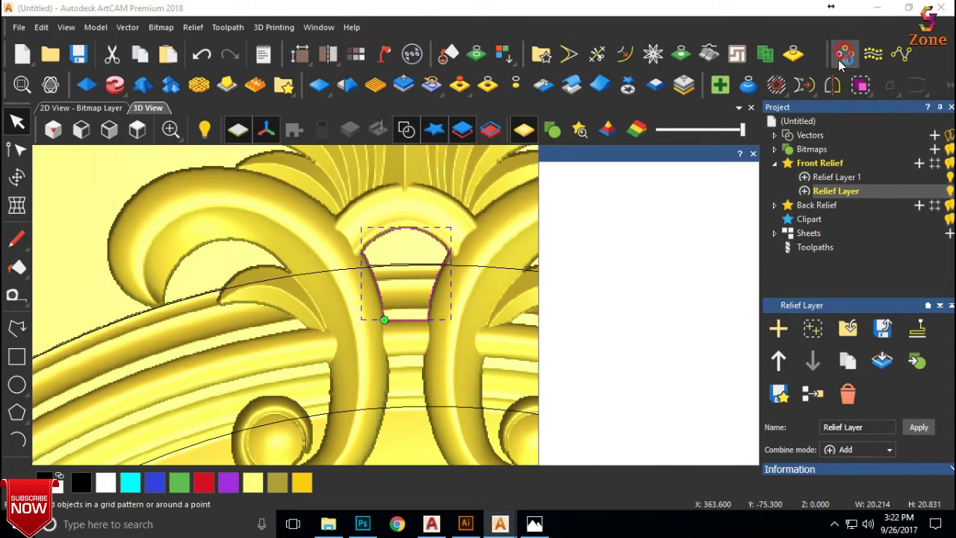
pyautogui.scroll(-1, 643, 411)
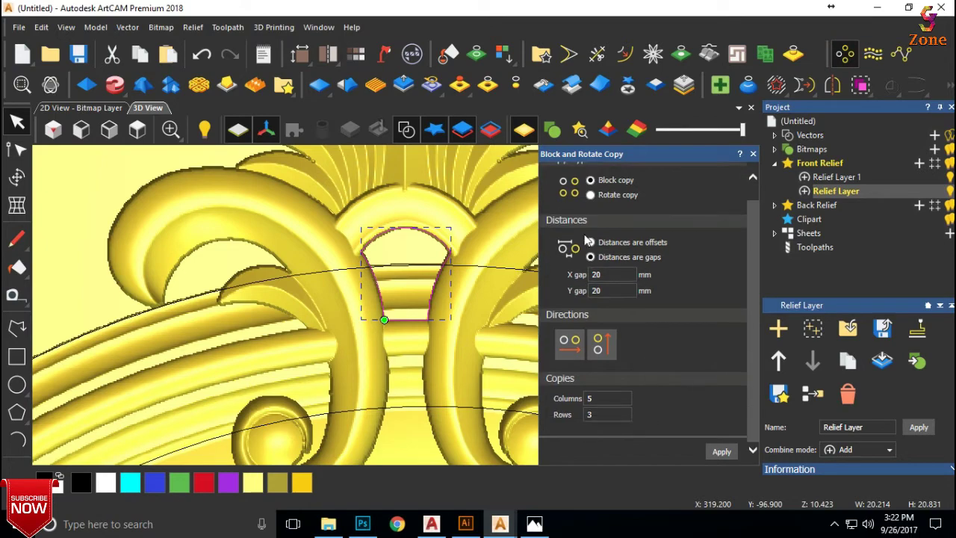
pyautogui.click(591, 195)
pyautogui.click(719, 452)
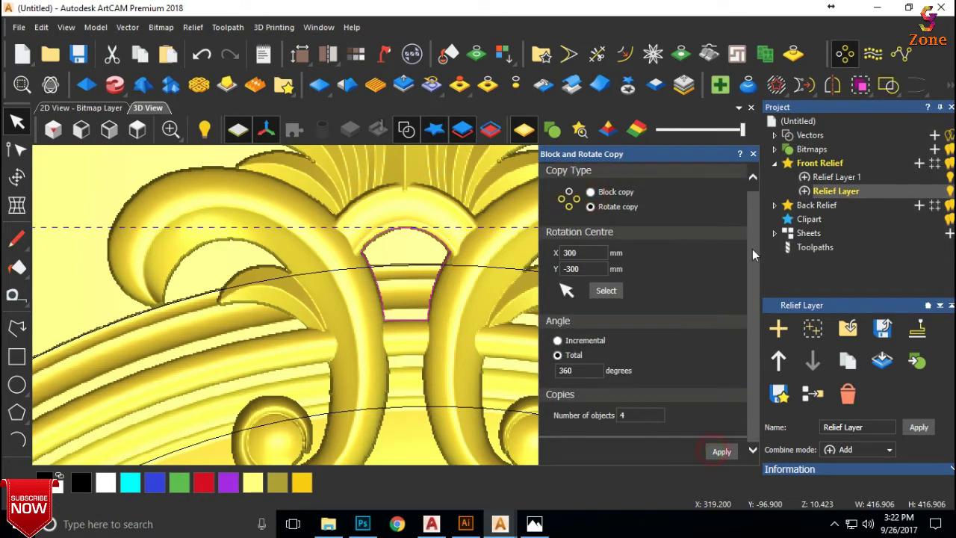
pyautogui.click(753, 155)
# Step: Open the four outlines in the Shape Editor with a round profile, and set the start height to 10 mm
pyautogui.scroll(-5, 461, 294)
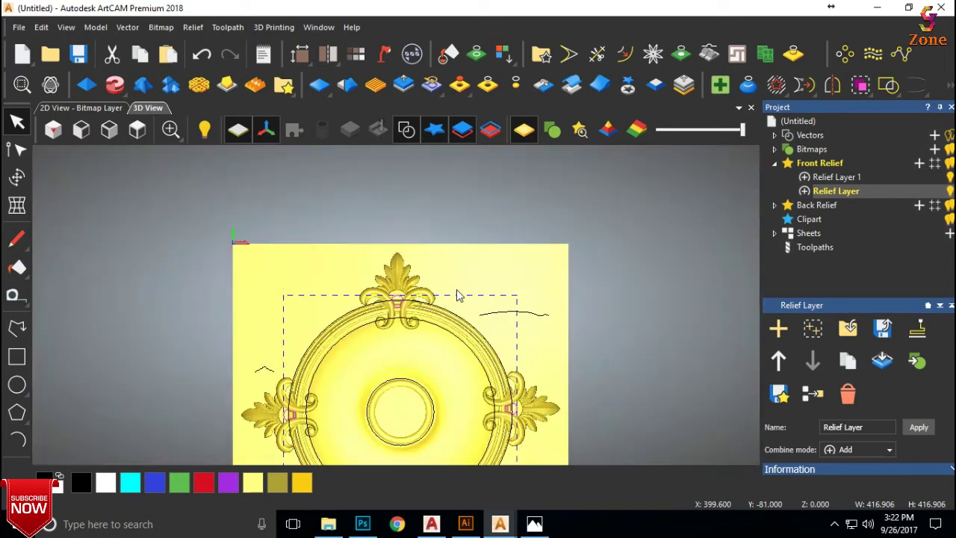
pyautogui.scroll(6, 299, 418)
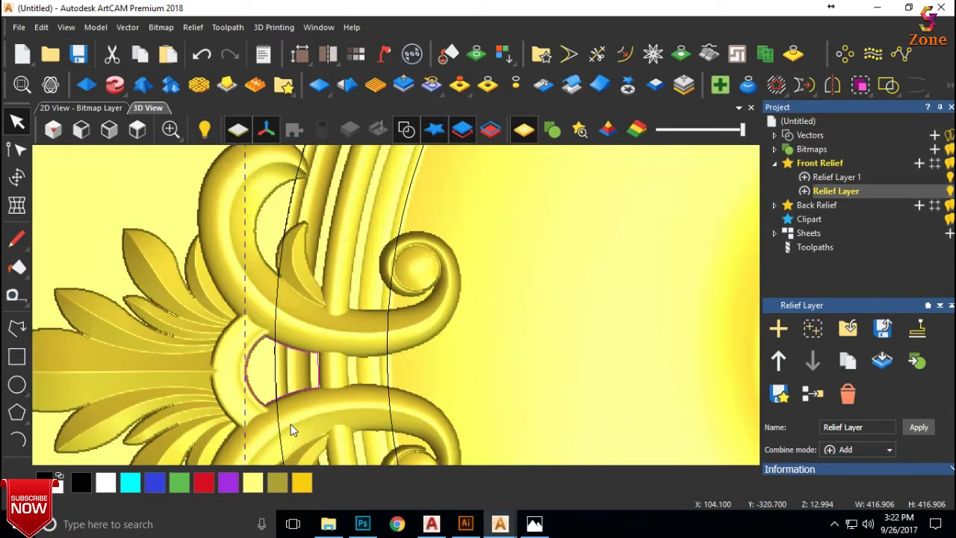
pyautogui.click(86, 85)
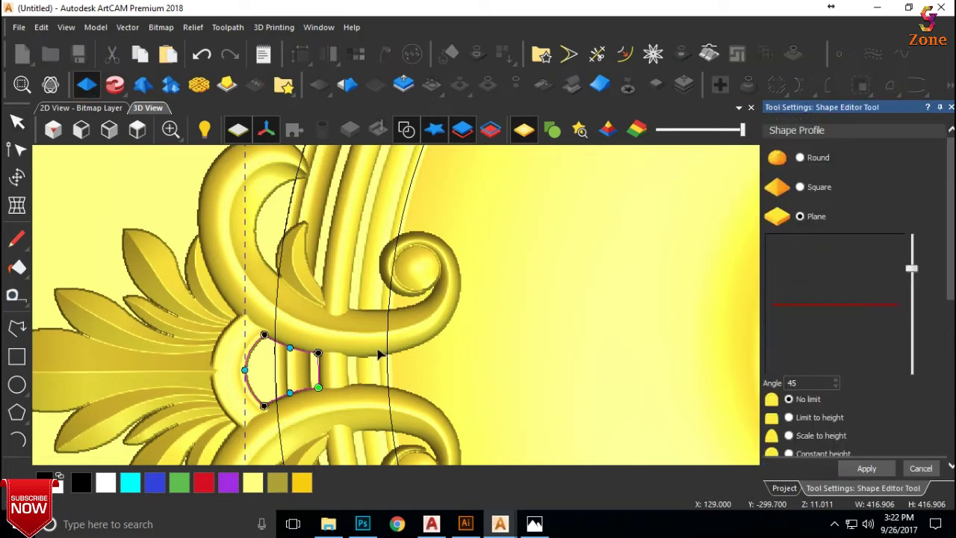
pyautogui.click(800, 157)
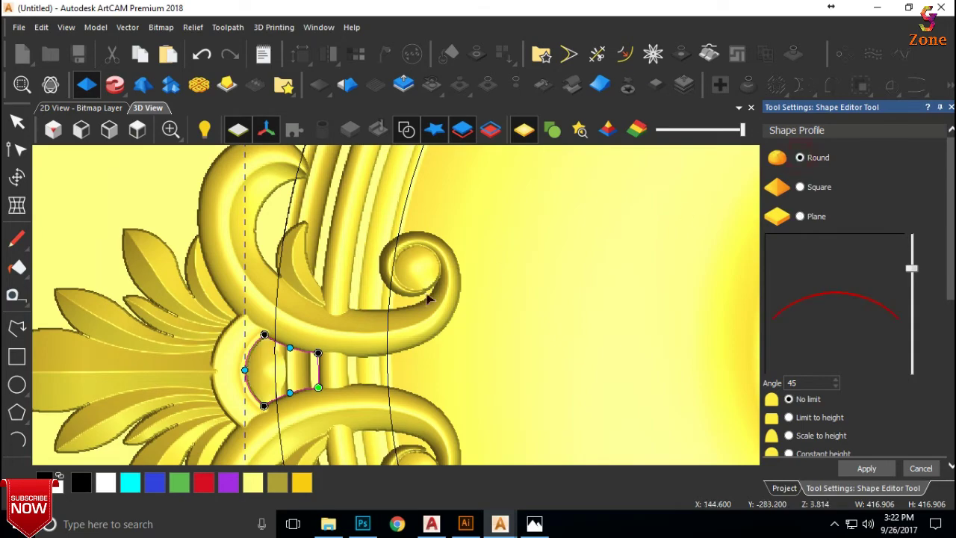
pyautogui.scroll(-2, 428, 301)
pyautogui.scroll(-5, 864, 421)
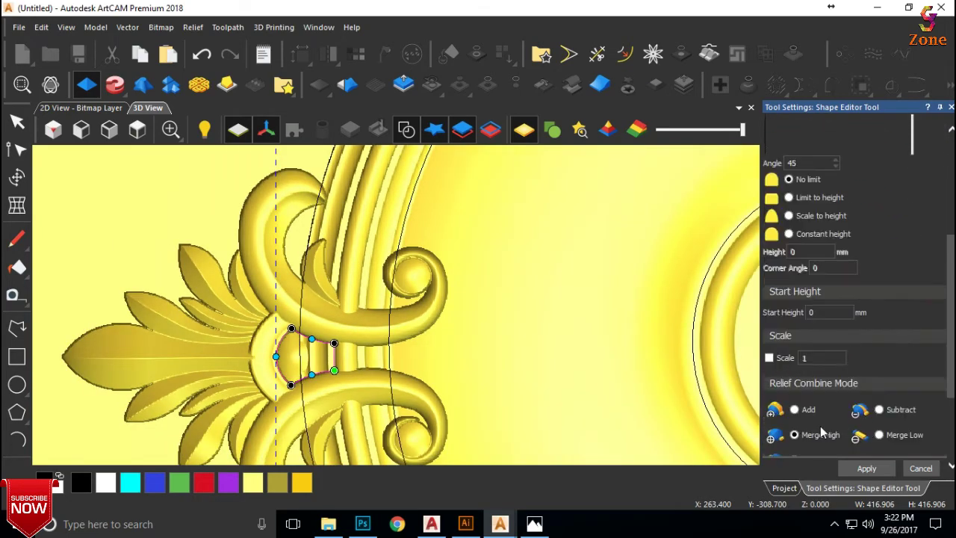
pyautogui.scroll(2, 358, 334)
pyautogui.moveTo(303, 367); pyautogui.dragTo(324, 275)
pyautogui.scroll(-3, 828, 404)
pyautogui.scroll(3, 828, 404)
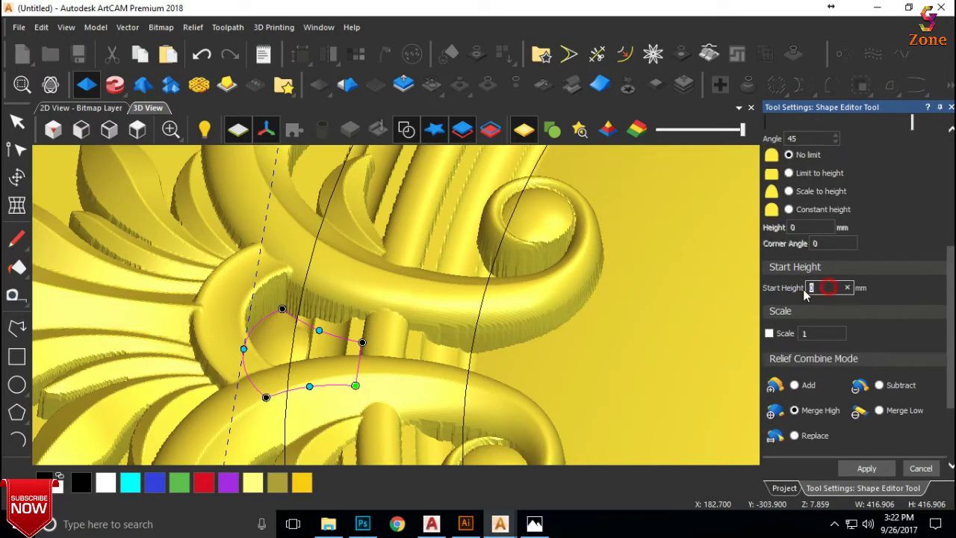
pyautogui.write('10')
pyautogui.moveTo(411, 309); pyautogui.dragTo(385, 313)
# Step: Raise the round profile's angle to 54 degrees
pyautogui.scroll(5, 920, 269)
pyautogui.moveTo(910, 248); pyautogui.dragTo(913, 237)
pyautogui.moveTo(672, 288); pyautogui.dragTo(410, 363)
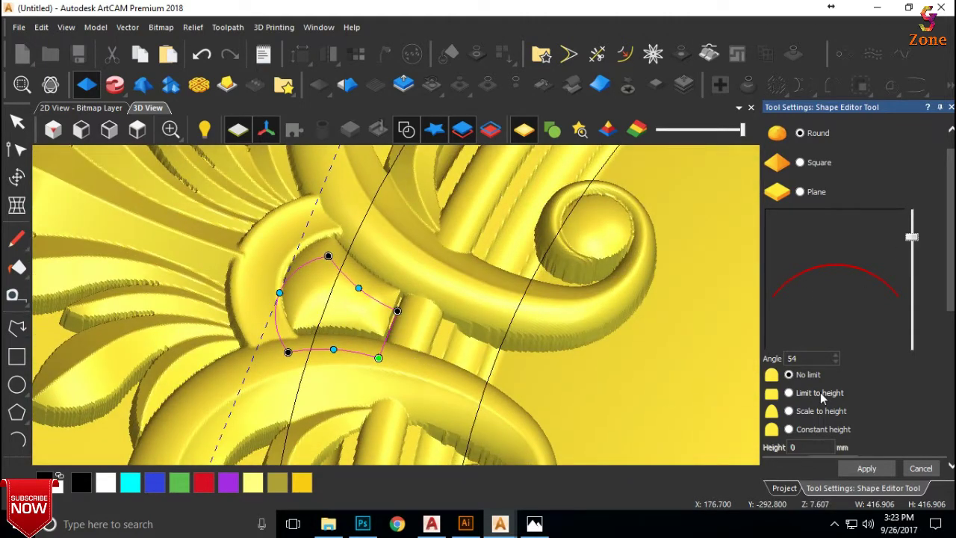
# Step: Try a start height of 8 mm for the round shape, and cancel the Shape Editor without applying it
pyautogui.scroll(-3, 828, 396)
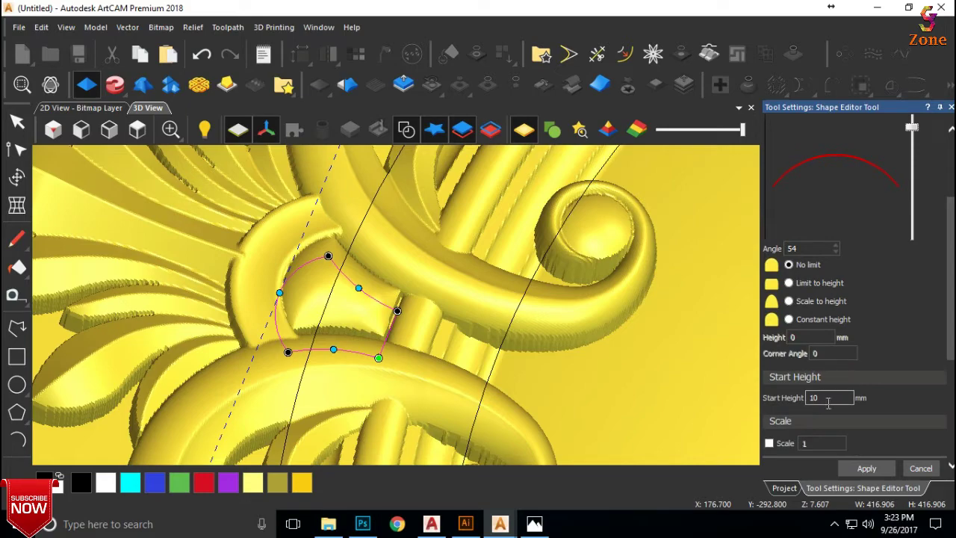
pyautogui.write('8')
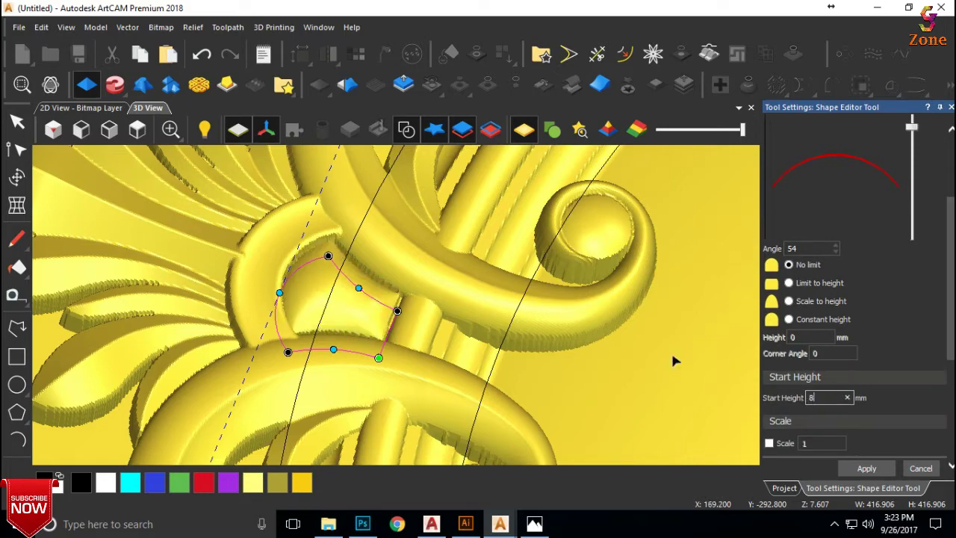
pyautogui.moveTo(366, 314); pyautogui.dragTo(327, 359)
pyautogui.scroll(-6, 480, 273)
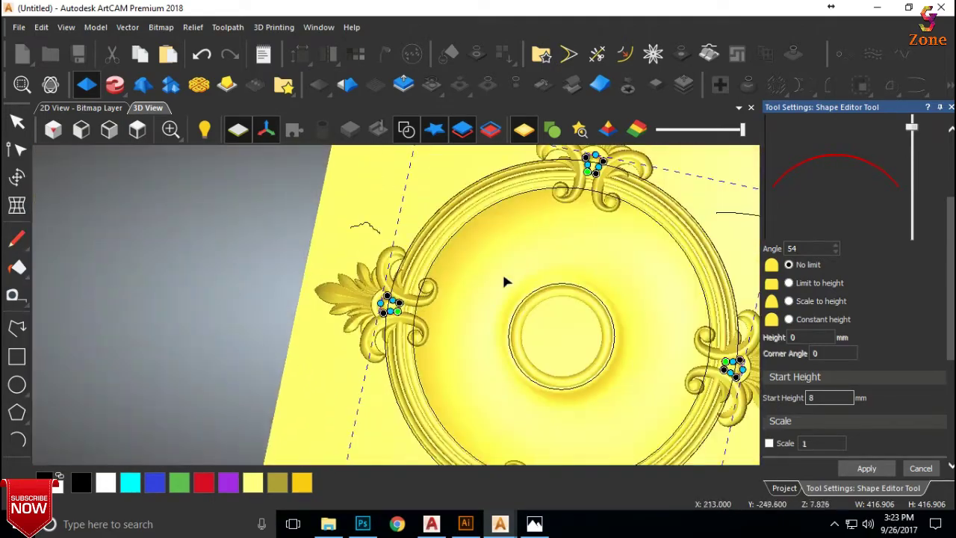
pyautogui.click(920, 469)
# Step: Return to the view from above, clear the vector selection and examine the openings in the ornaments around the ring
pyautogui.scroll(-2, 551, 269)
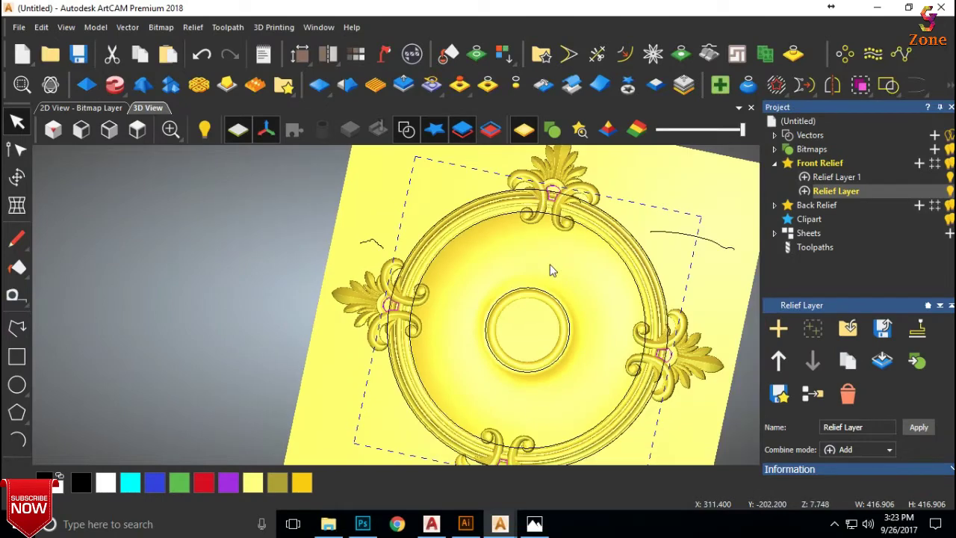
pyautogui.scroll(2, 550, 270)
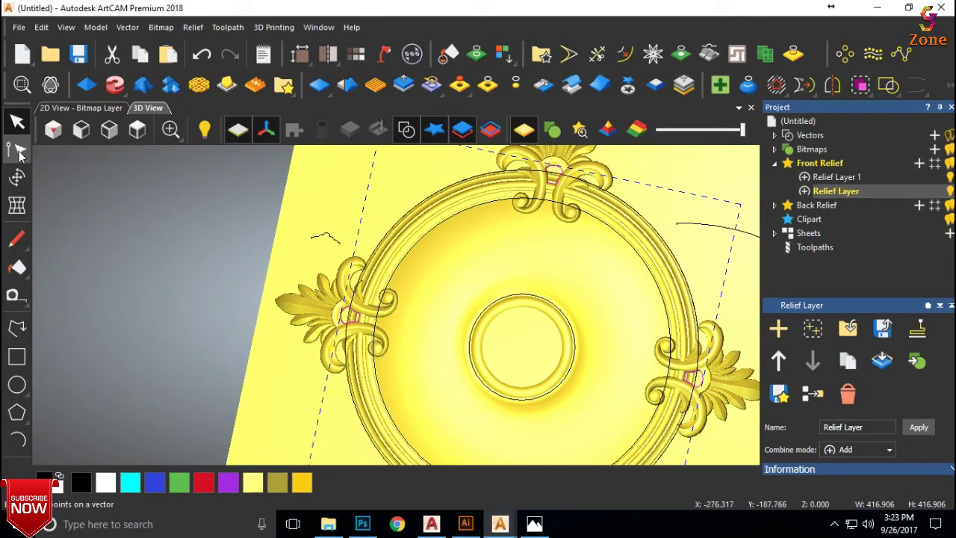
pyautogui.click(145, 128)
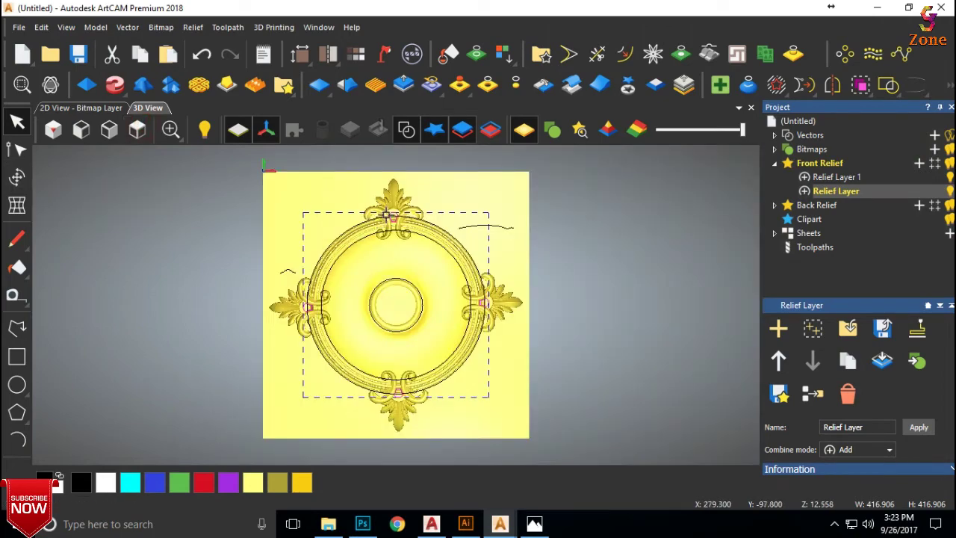
pyautogui.scroll(2, 329, 280)
pyautogui.scroll(1, 355, 346)
pyautogui.click(356, 346)
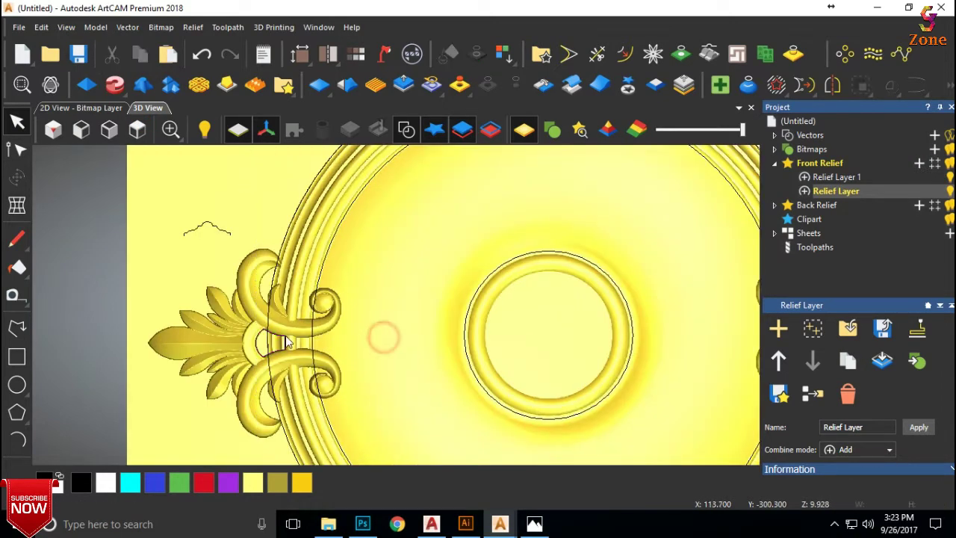
pyautogui.press('Tab')
pyautogui.click(383, 308)
pyautogui.scroll(-3, 486, 292)
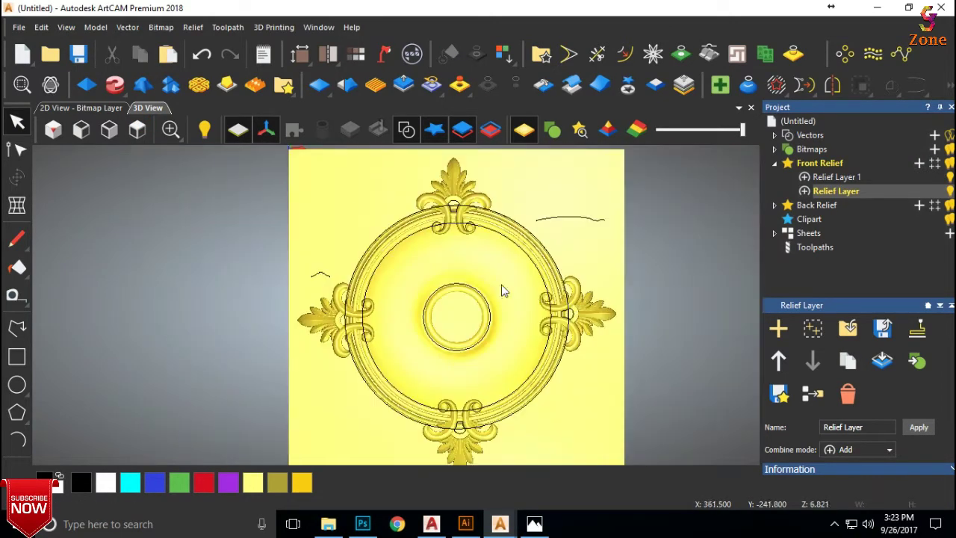
pyautogui.scroll(2, 585, 328)
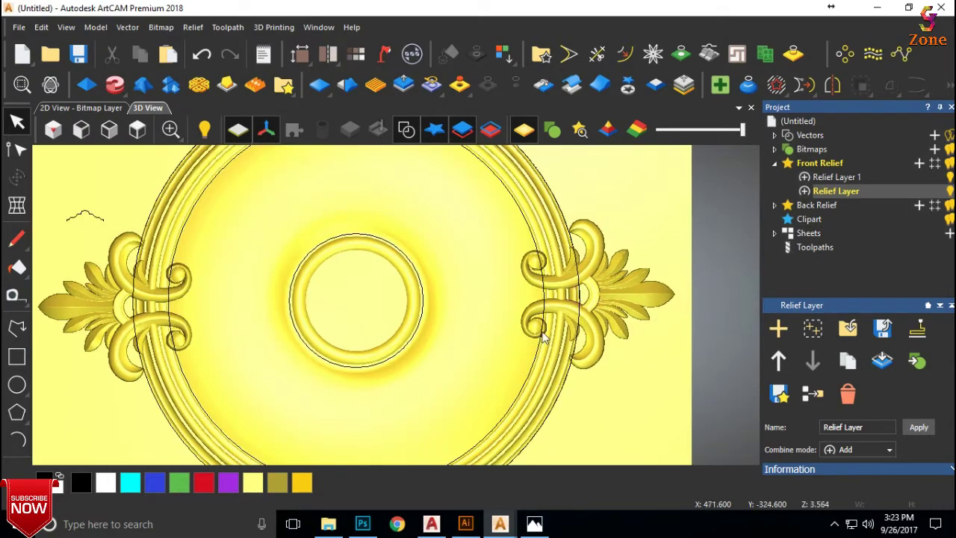
pyautogui.scroll(-2, 422, 376)
pyautogui.scroll(4, 374, 426)
pyautogui.scroll(-3, 468, 274)
pyautogui.scroll(4, 363, 216)
pyautogui.scroll(3, 381, 251)
# Step: Move the two bottom nodes of the top ornament's closed outline downward until the outline is about 23.2 mm tall
pyautogui.click(411, 252)
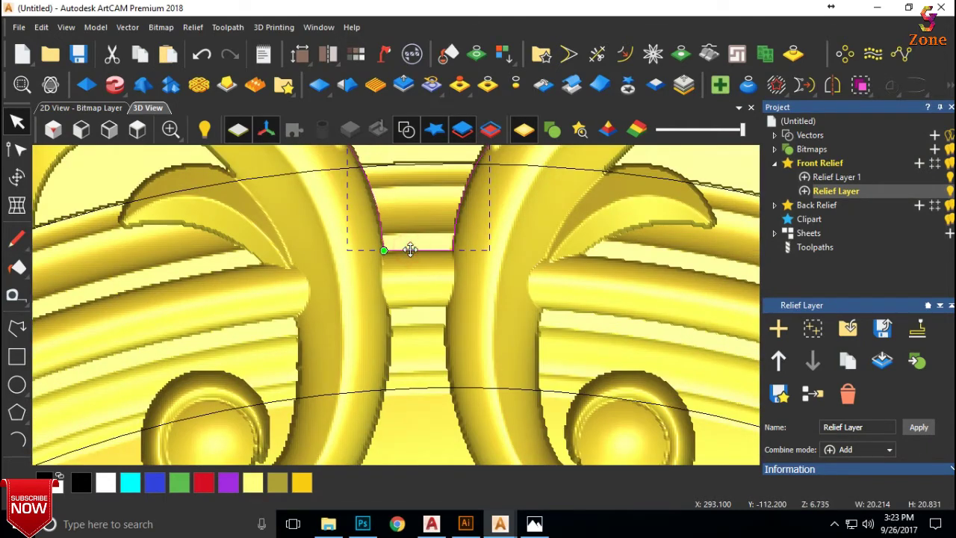
pyautogui.press('n')
pyautogui.moveTo(370, 243); pyautogui.dragTo(471, 269)
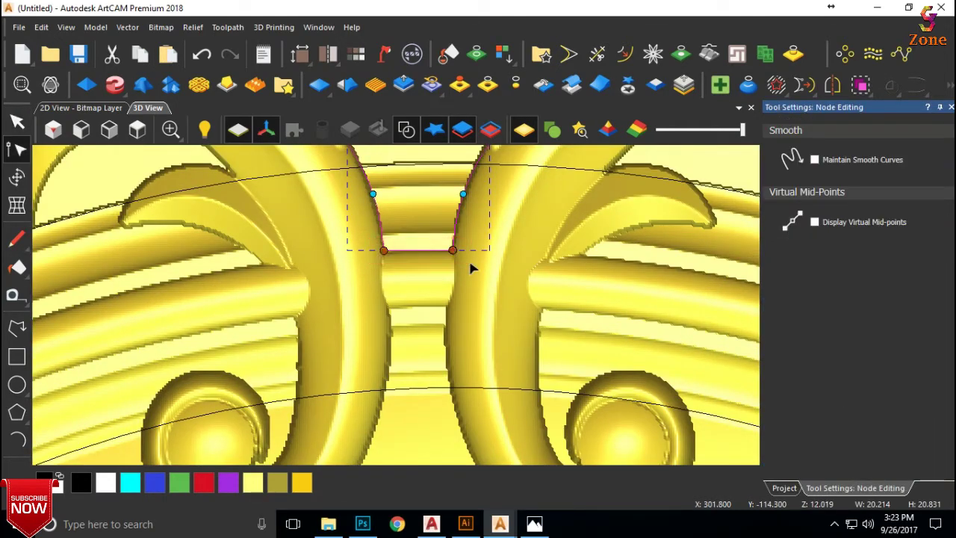
pyautogui.press('Down')
pyautogui.press('Down')
pyautogui.press('Down')
pyautogui.press('Down')
pyautogui.press('Down')
pyautogui.scroll(-3, 385, 222)
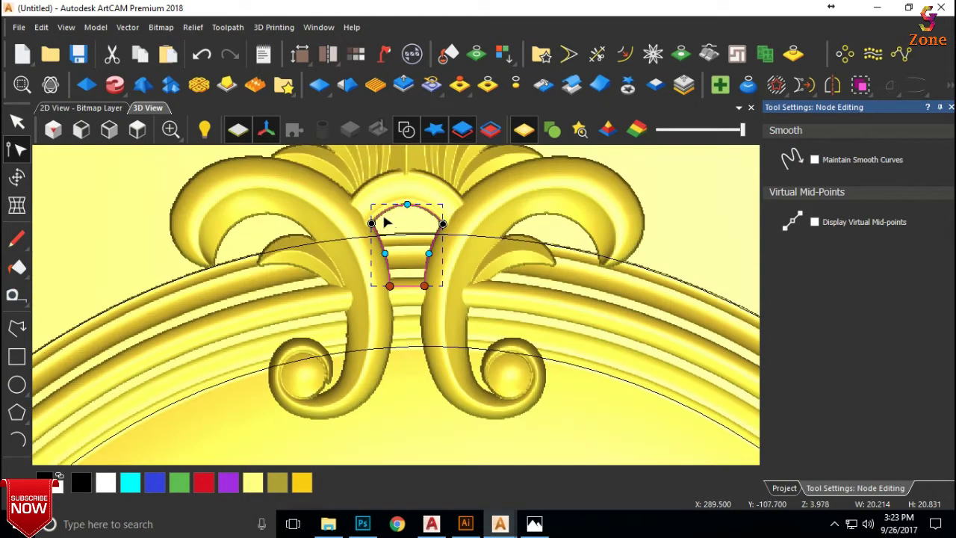
pyautogui.click(480, 202)
pyautogui.click(393, 200)
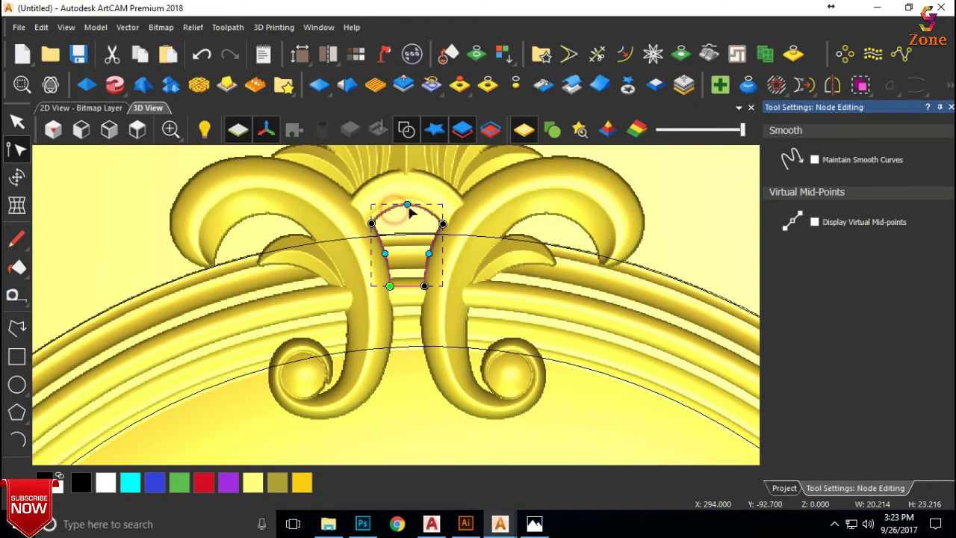
# Step: Rotate-copy the lengthened outline around centre X 300, Y -300, using 4 objects and a total angle of 360 degrees
pyautogui.click(845, 53)
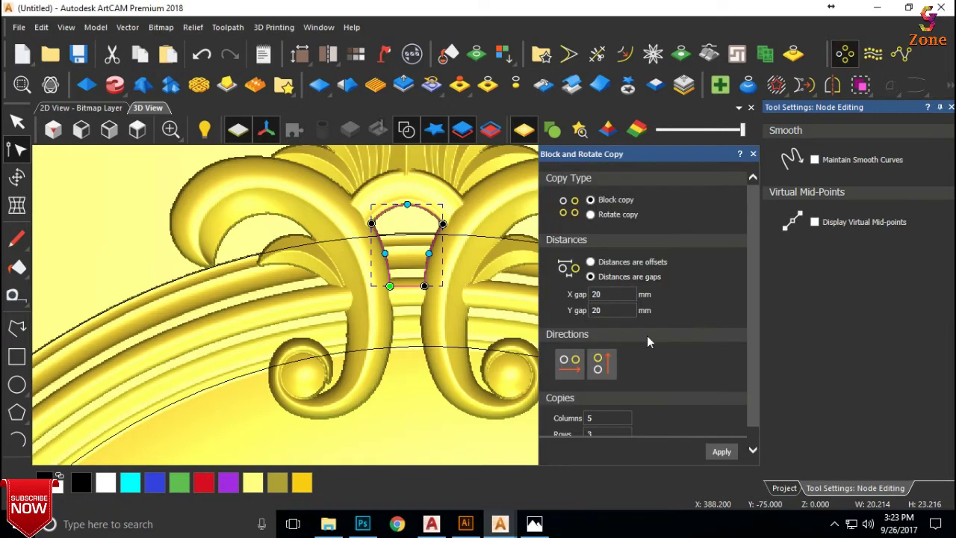
pyautogui.click(590, 215)
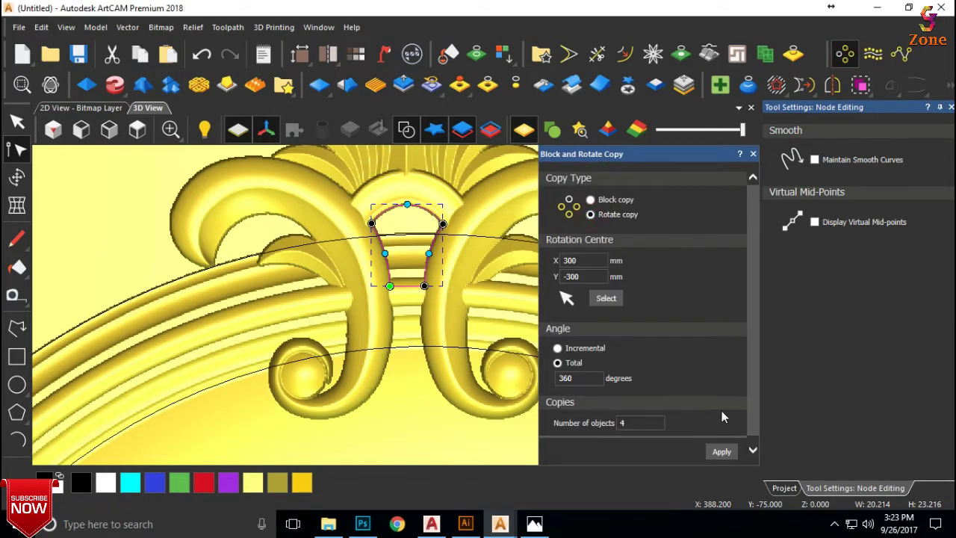
pyautogui.click(723, 454)
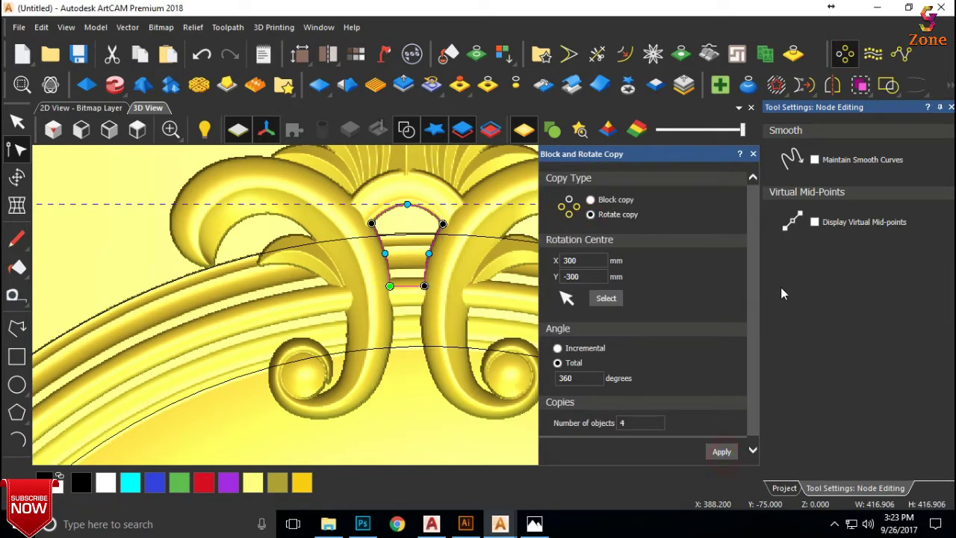
pyautogui.click(753, 154)
# Step: Start a round Shape Editor profile on the four ornament outlines and try a start height of 10 mm
pyautogui.click(87, 84)
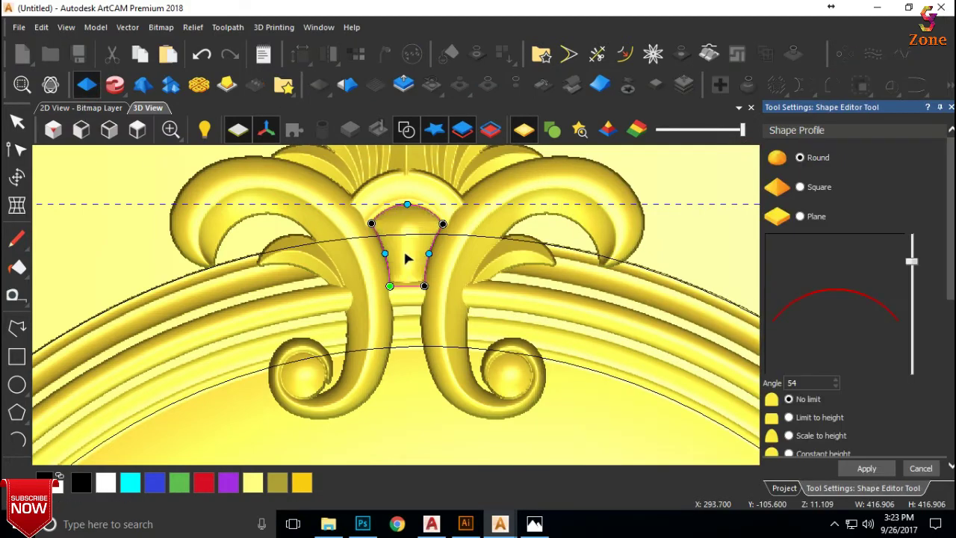
pyautogui.scroll(5, 407, 258)
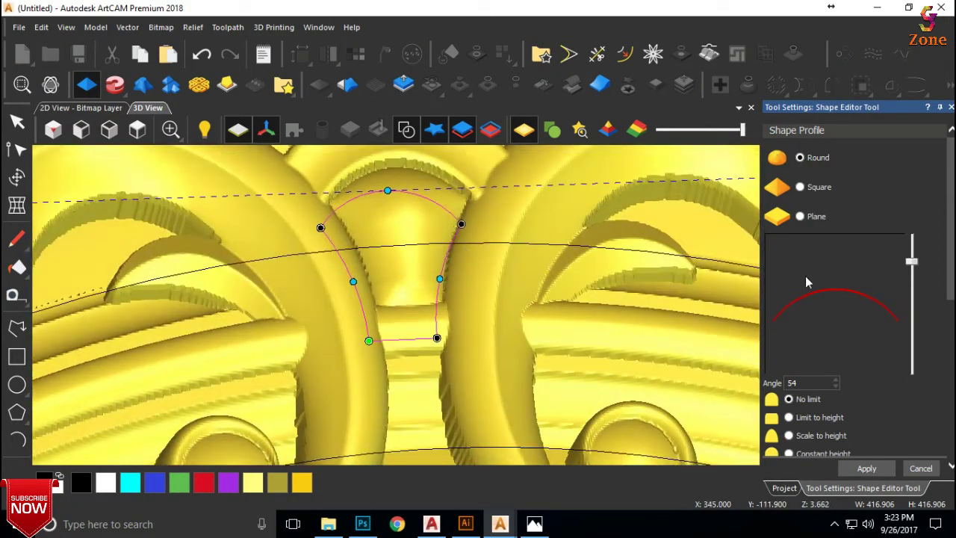
pyautogui.scroll(-5, 797, 285)
pyautogui.write('10')
pyautogui.scroll(-3, 451, 252)
pyautogui.moveTo(370, 328); pyautogui.dragTo(371, 290, button='middle')
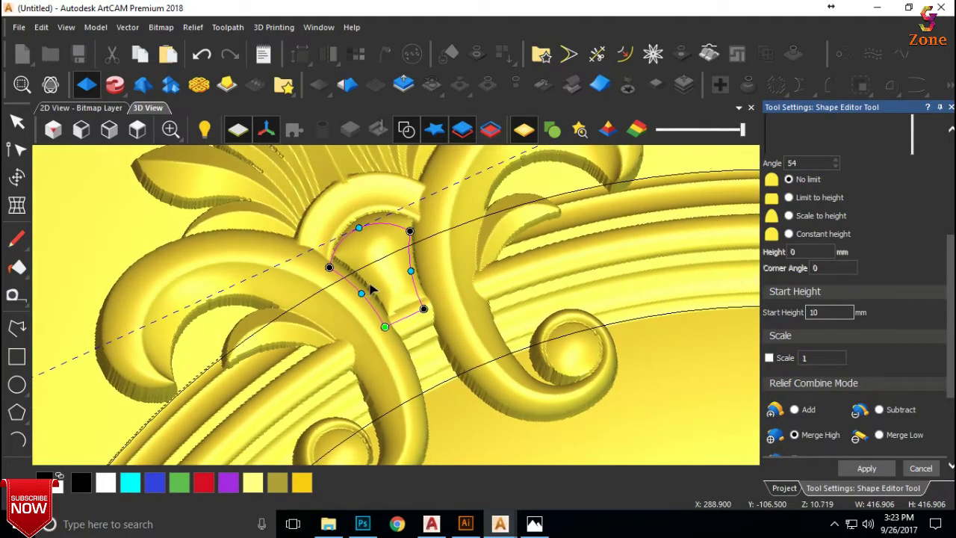
# Step: Set the start height to 8 mm, apply the round shape with Merge High to the four openings and close the Shape Editor
pyautogui.scroll(-6, 371, 290)
pyautogui.scroll(6, 400, 378)
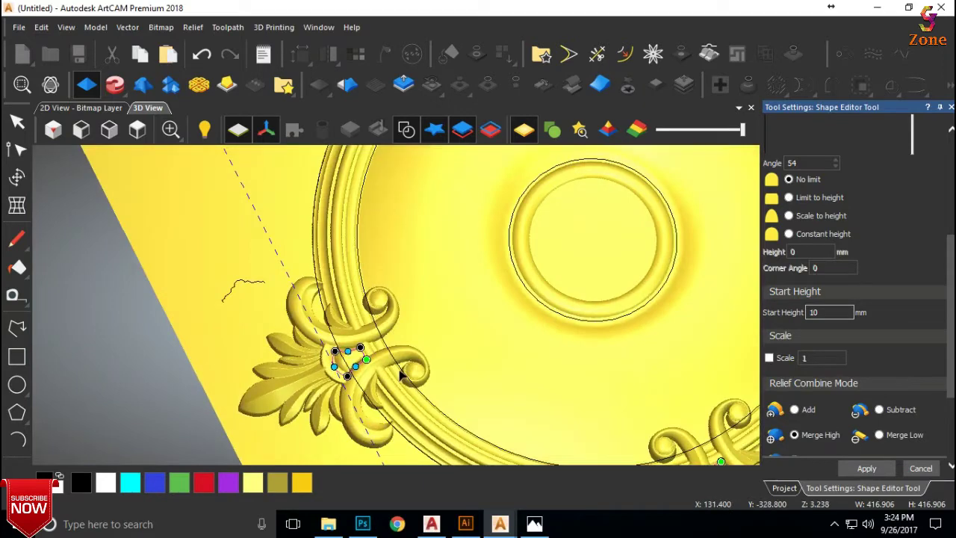
pyautogui.scroll(-2, 540, 334)
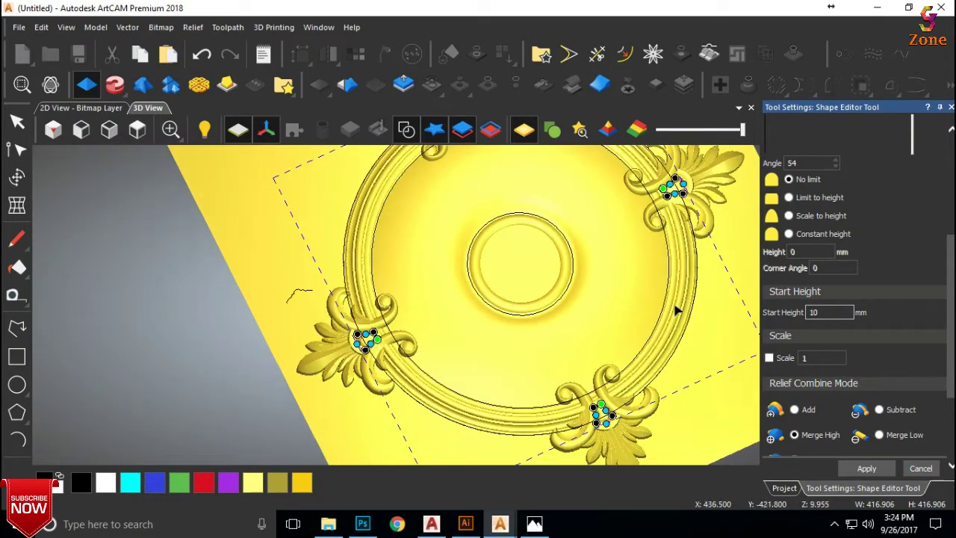
pyautogui.scroll(-4, 634, 273)
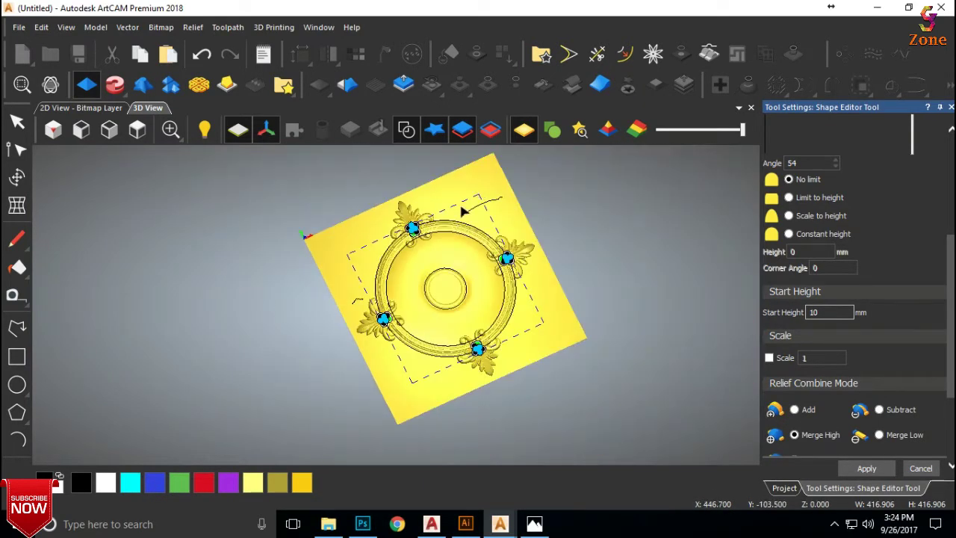
pyautogui.scroll(5, 484, 239)
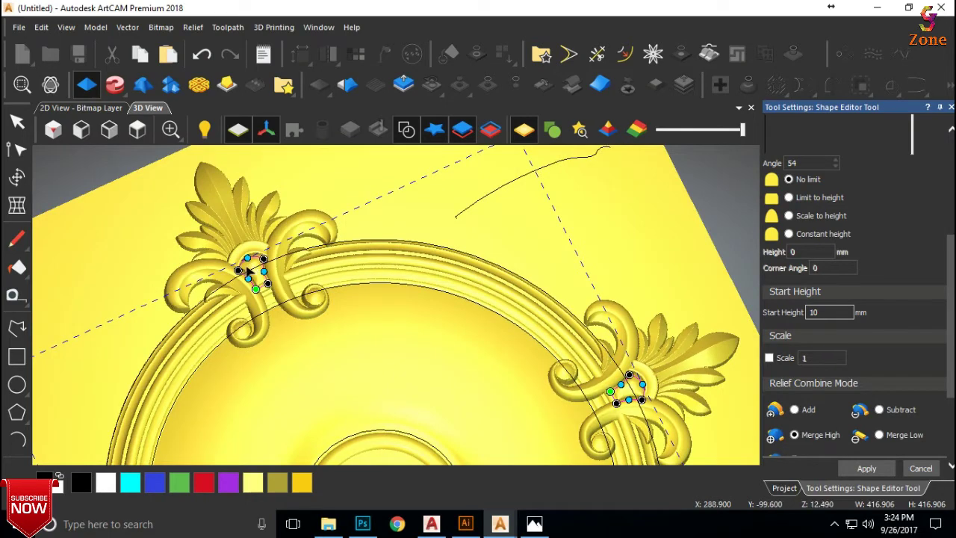
pyautogui.scroll(2, 248, 271)
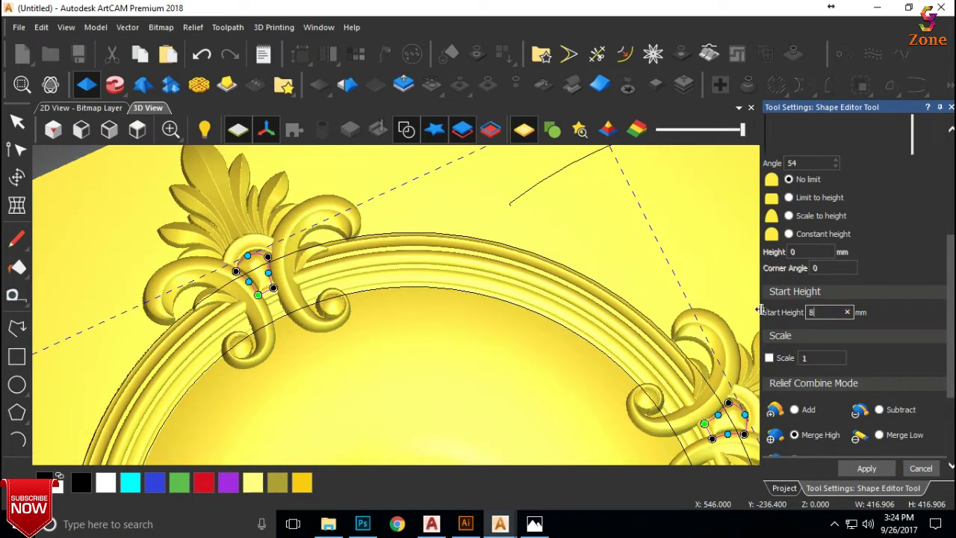
pyautogui.scroll(-3, 909, 391)
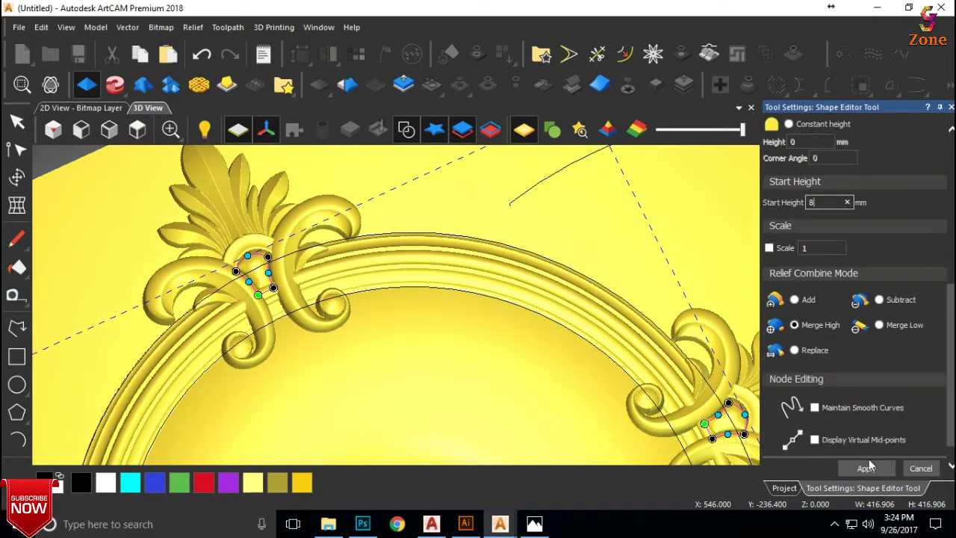
pyautogui.click(921, 469)
# Step: Hide the vectors and examine the filled ornaments, the ring and the centre from above and at an angle
pyautogui.click(403, 130)
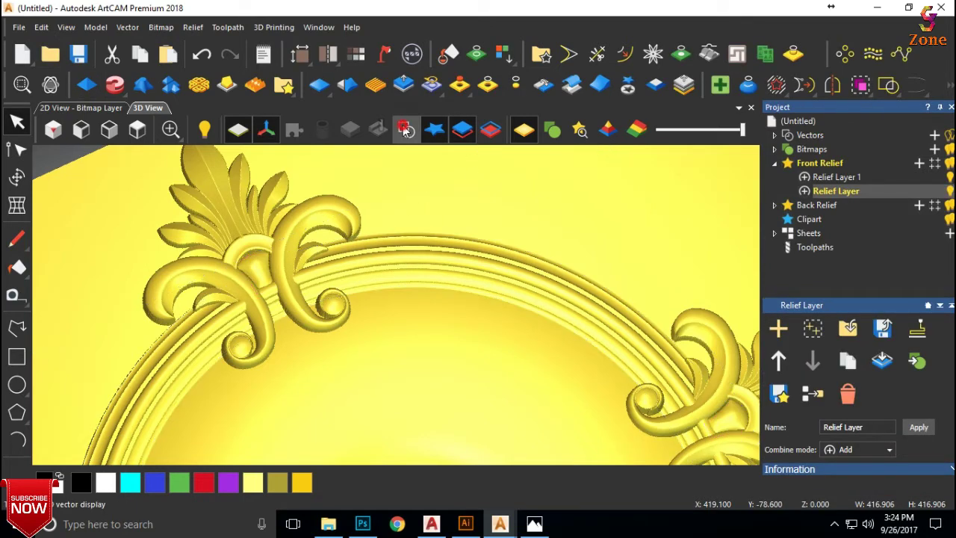
pyautogui.click(137, 130)
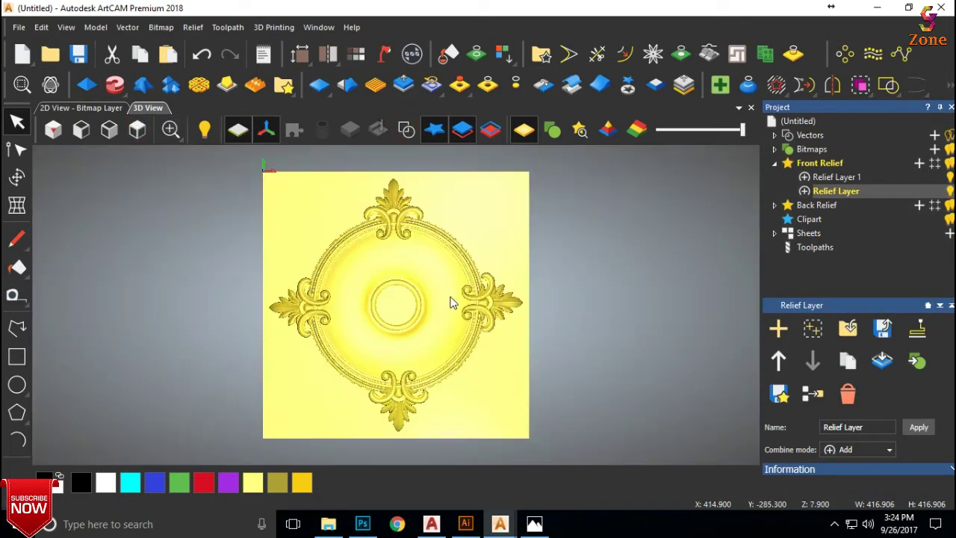
pyautogui.scroll(5, 452, 243)
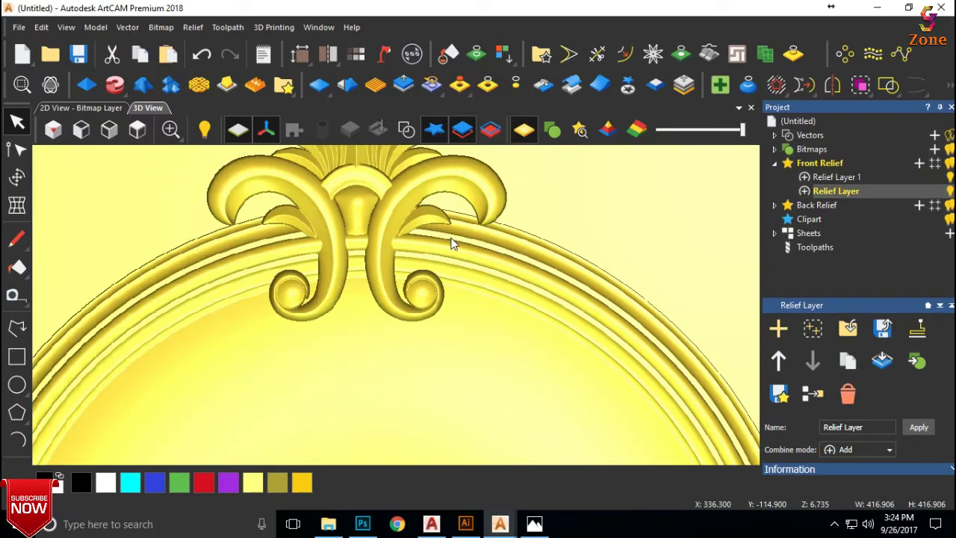
pyautogui.scroll(-5, 451, 243)
pyautogui.scroll(3, 384, 390)
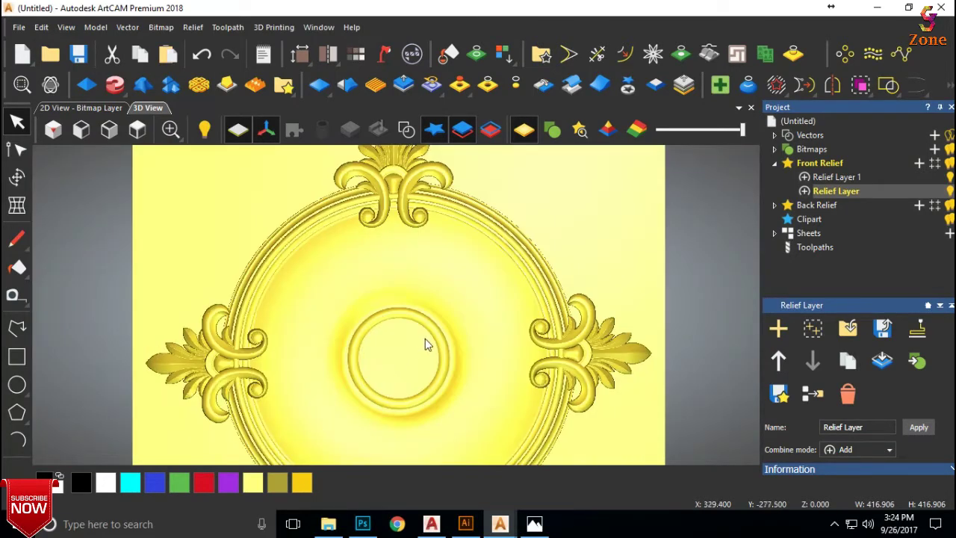
pyautogui.scroll(2, 390, 304)
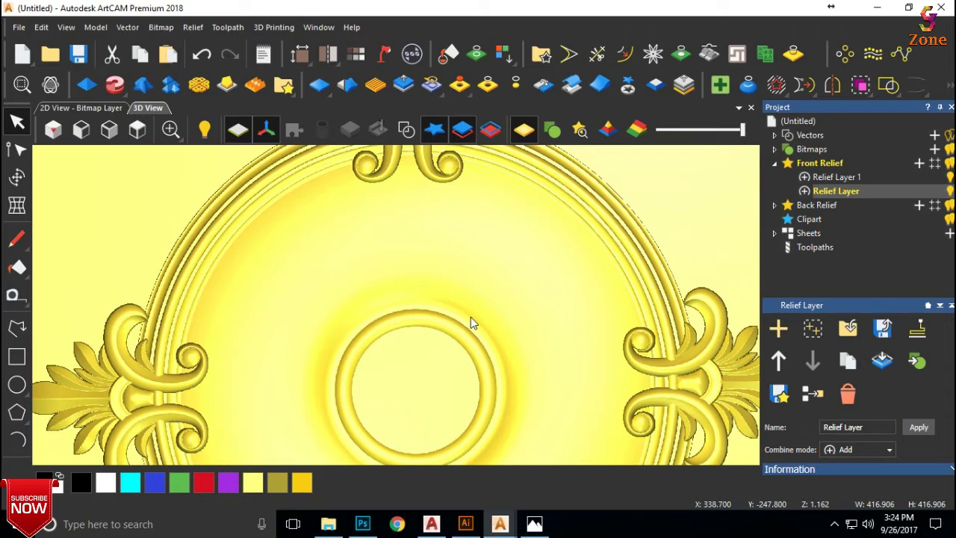
pyautogui.scroll(-2, 309, 288)
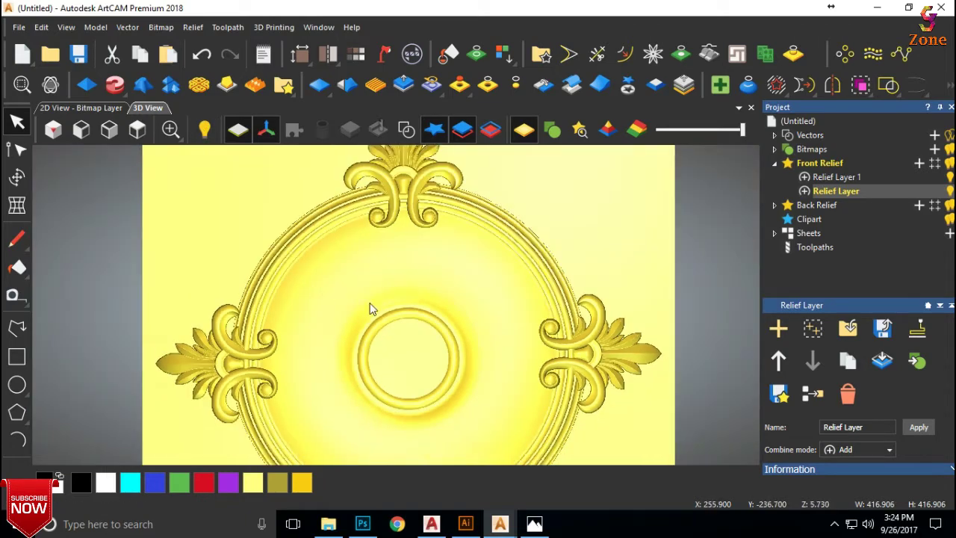
pyautogui.scroll(-2, 411, 311)
pyautogui.moveTo(427, 199); pyautogui.dragTo(424, 265)
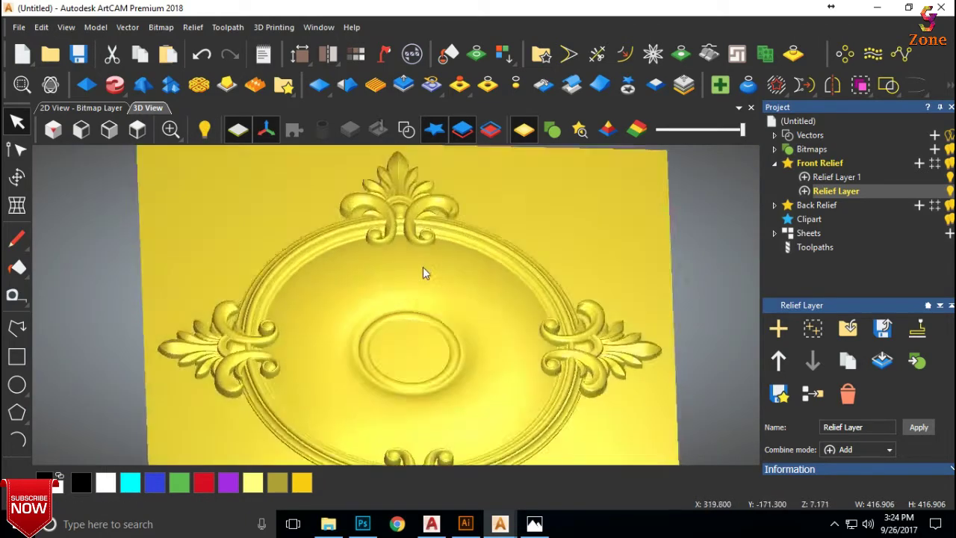
pyautogui.scroll(2, 420, 287)
# Step: Save the model as an ArtCAM file named "celling flower" in the "my file" folder
pyautogui.hotkey('ctrl', 's')
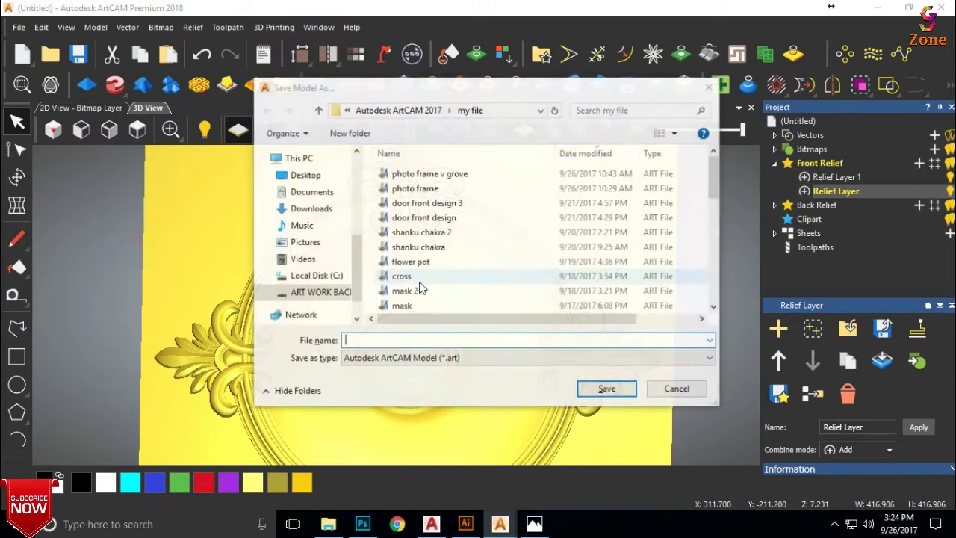
pyautogui.click(484, 339)
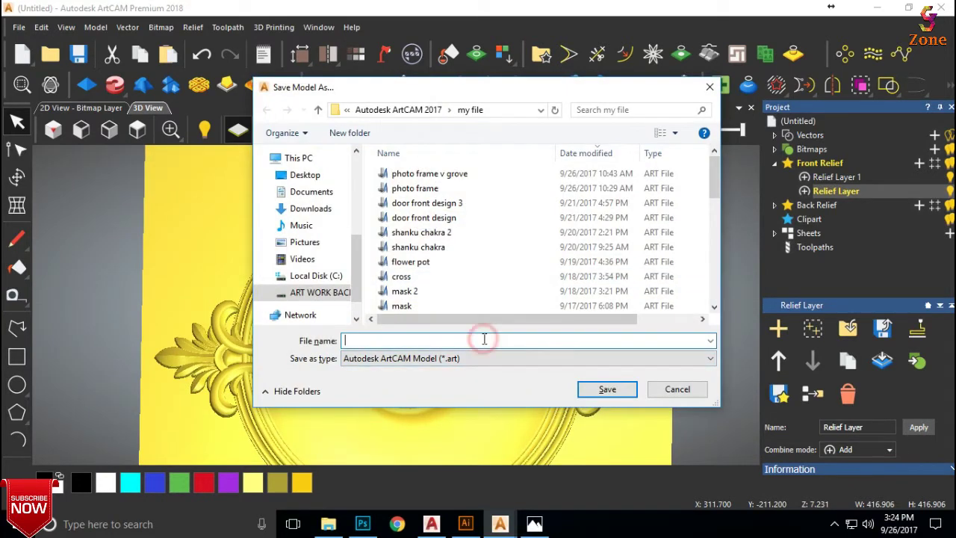
pyautogui.write('celling flower')
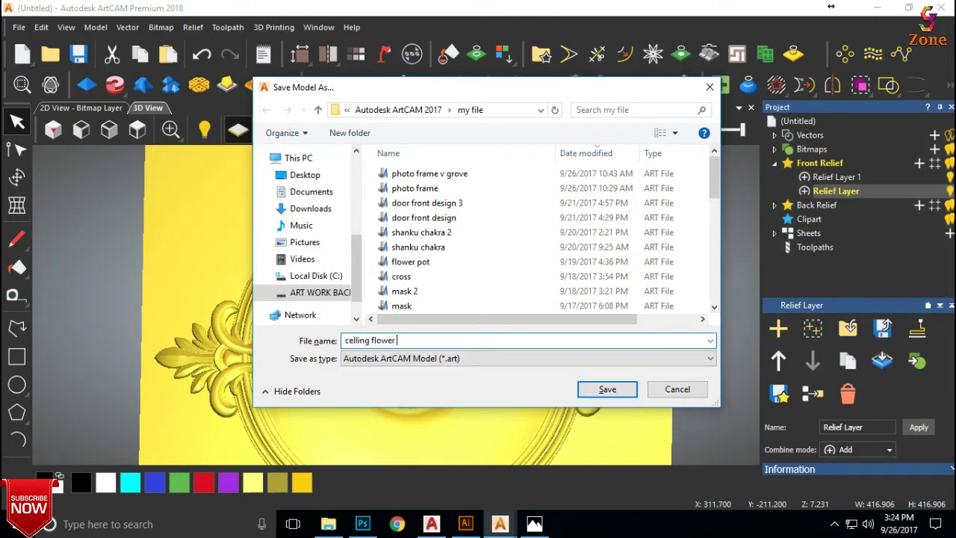
pyautogui.press('Return')
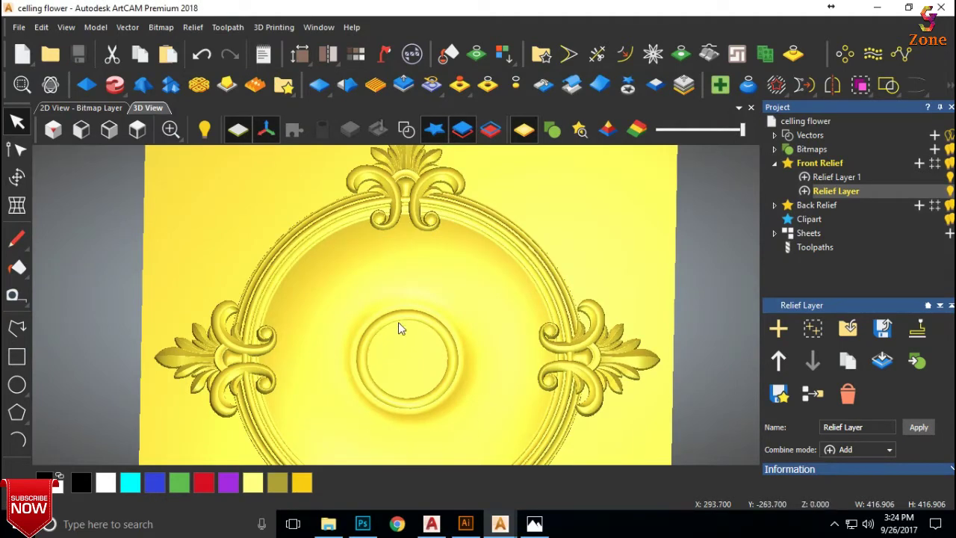
# Step: Place the c flower 2 clipart from the 3DModelClub library on the relief, accepting the library's licence agreement
pyautogui.scroll(-5, 399, 322)
pyautogui.scroll(2, 402, 338)
pyautogui.click(137, 129)
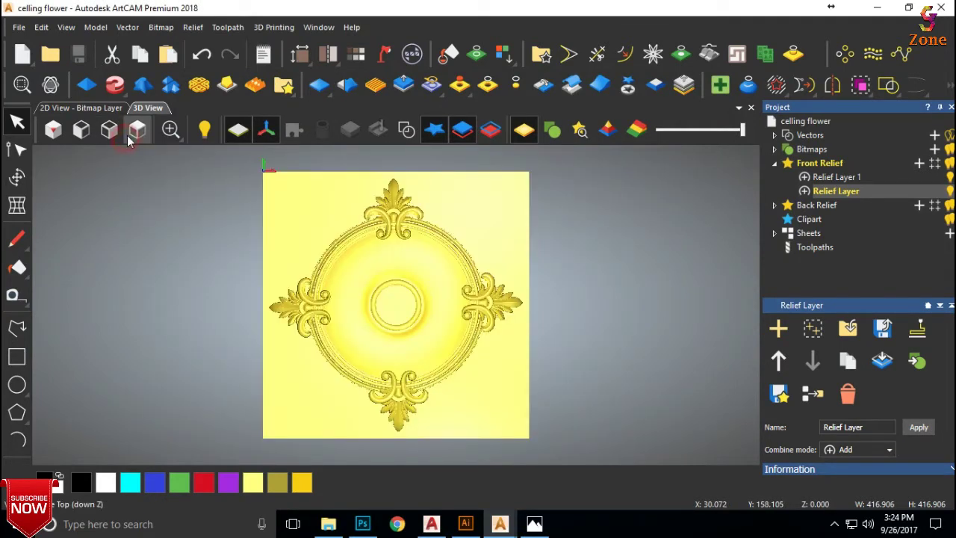
pyautogui.scroll(2, 446, 254)
pyautogui.scroll(2, 400, 240)
pyautogui.scroll(1, 413, 258)
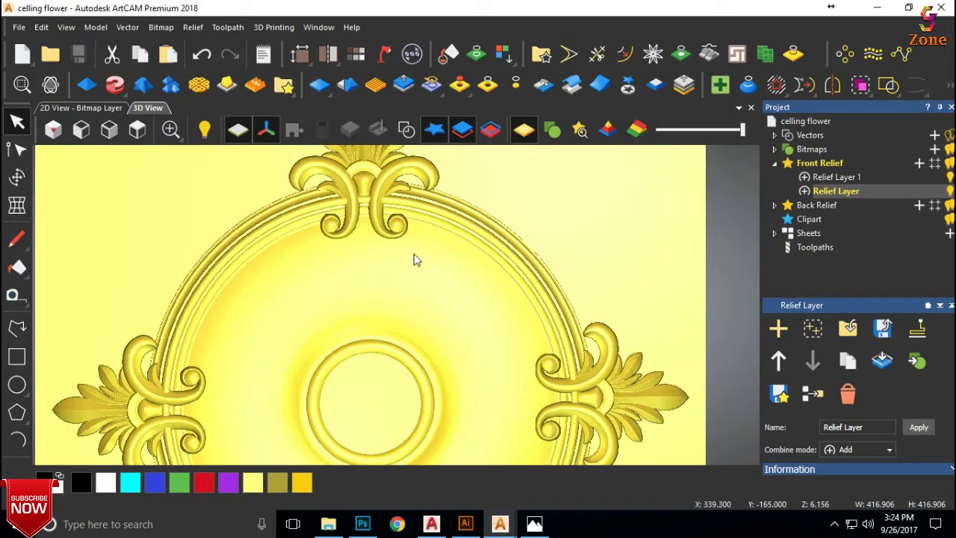
pyautogui.scroll(-2, 411, 262)
pyautogui.click(284, 84)
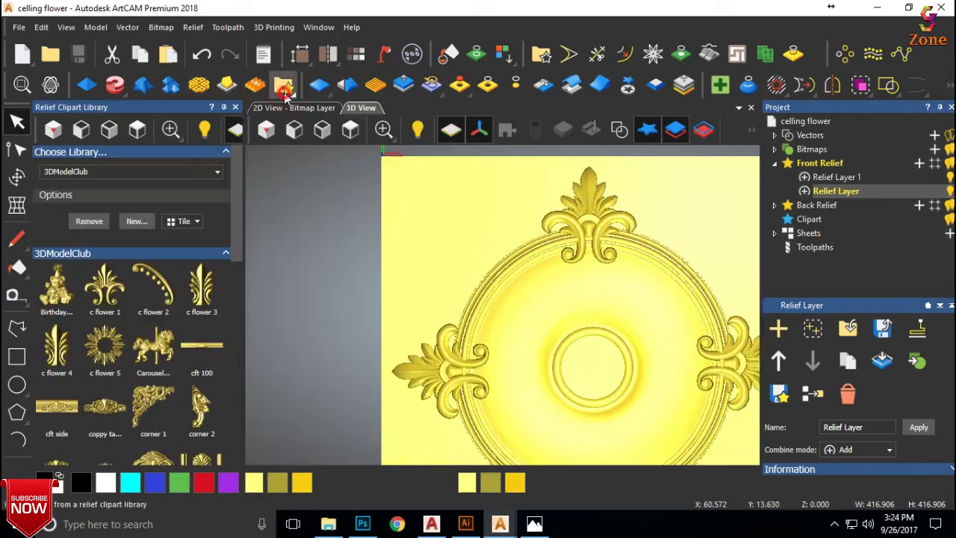
pyautogui.moveTo(162, 280); pyautogui.dragTo(514, 278)
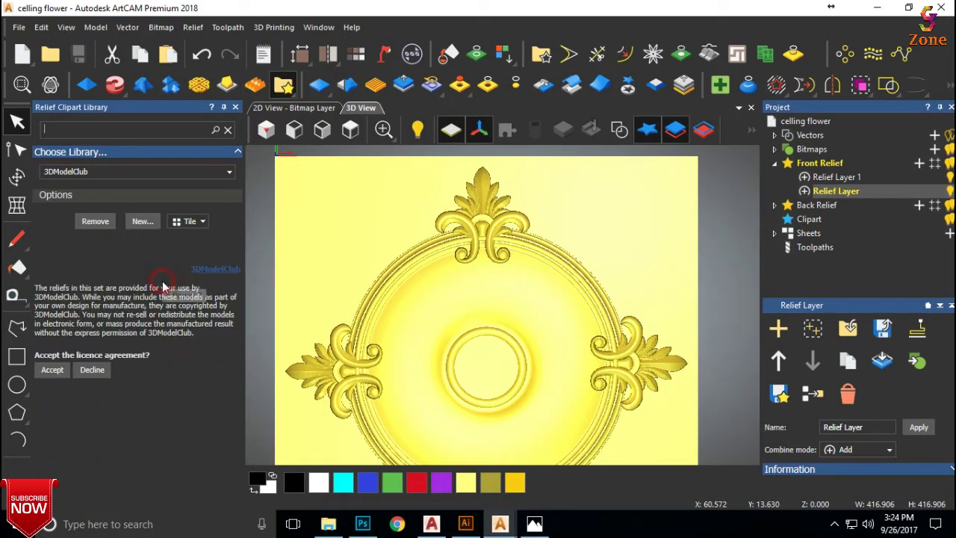
pyautogui.click(51, 373)
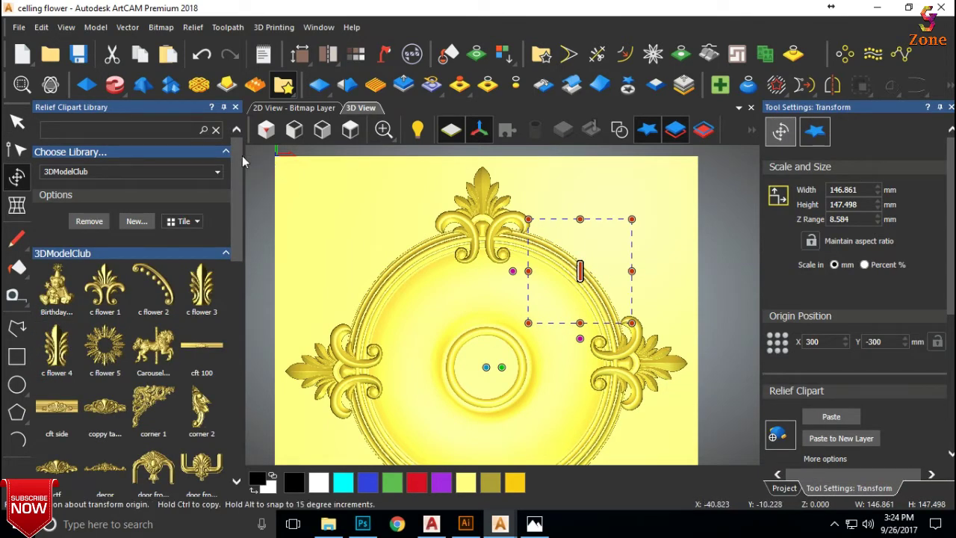
pyautogui.click(236, 109)
# Step: Check the beaded curve clipart's position in the 2D view and paste it onto the current relief layer
pyautogui.scroll(3, 469, 259)
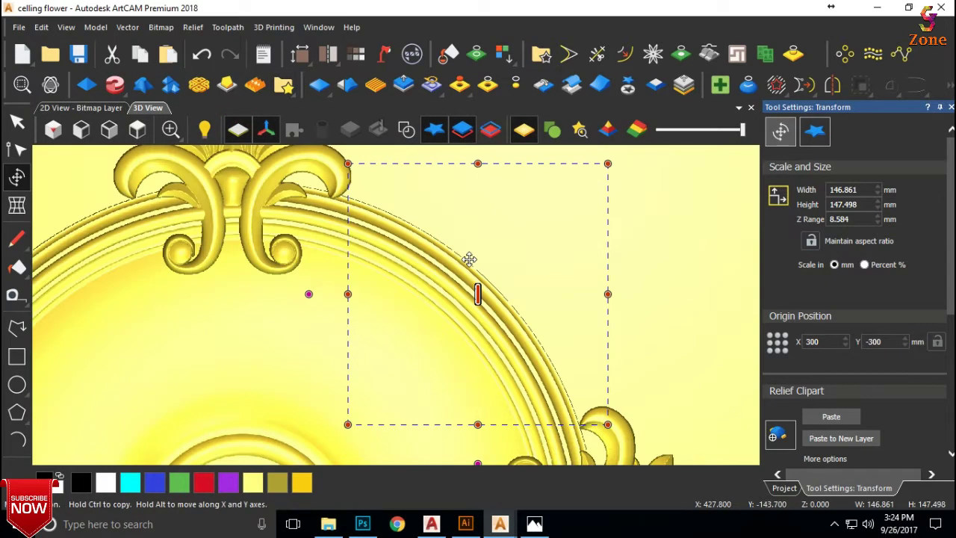
pyautogui.scroll(-3, 469, 259)
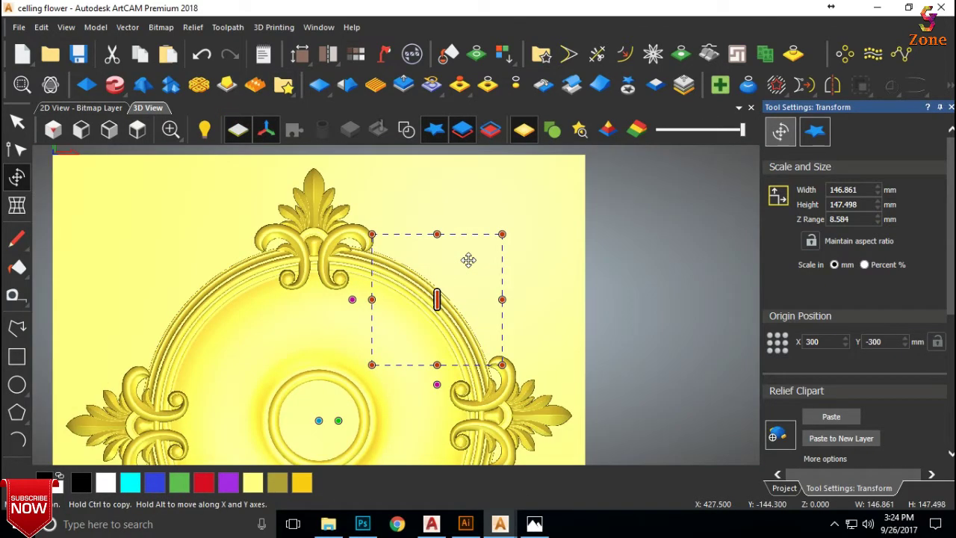
pyautogui.click(118, 109)
pyautogui.scroll(3, 455, 234)
pyautogui.click(142, 128)
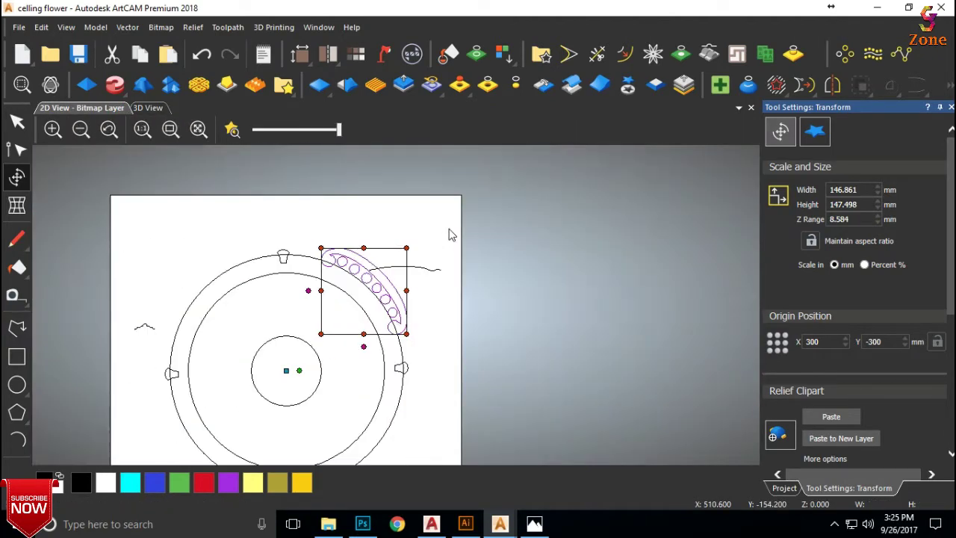
pyautogui.click(148, 107)
pyautogui.scroll(2, 486, 319)
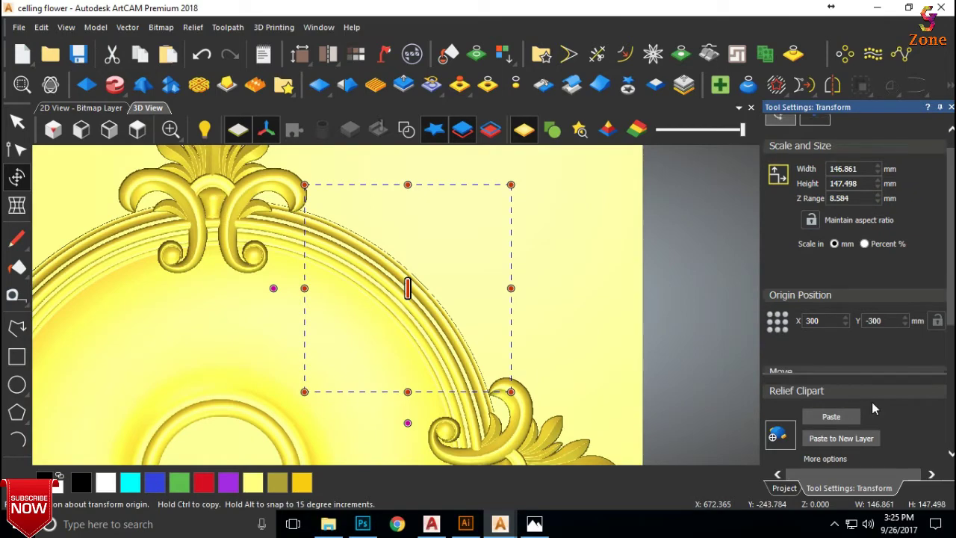
pyautogui.click(831, 417)
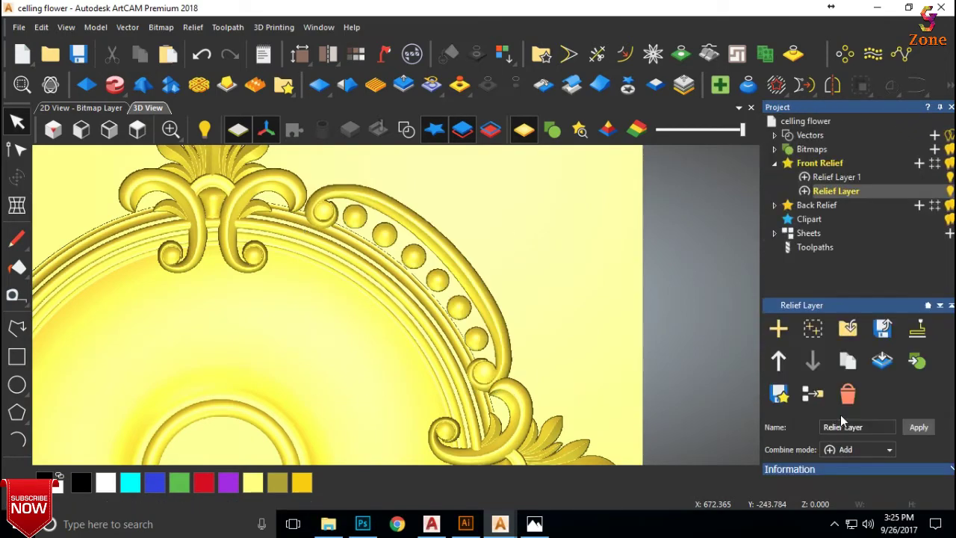
# Step: Examine the pasted beaded curve up close and undo the paste
pyautogui.scroll(5, 400, 278)
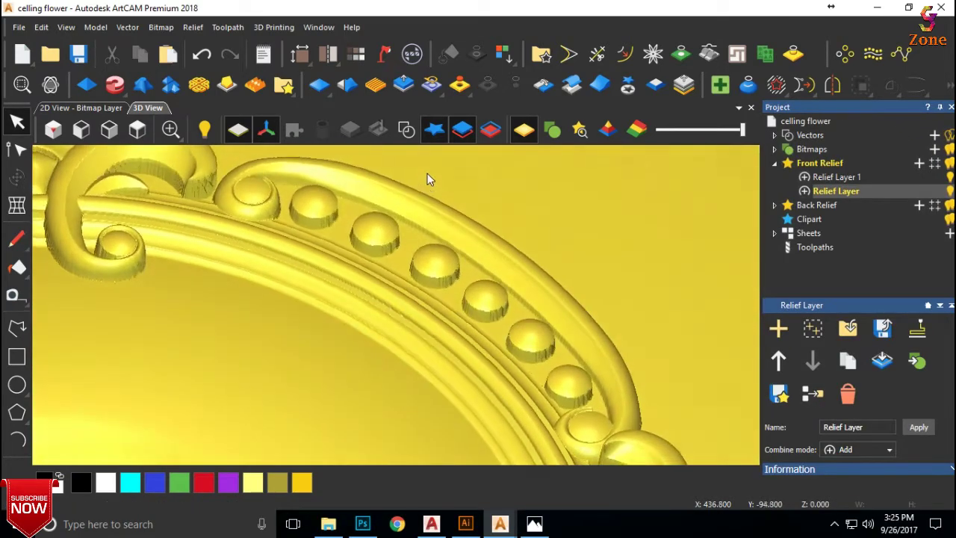
pyautogui.moveTo(427, 180); pyautogui.dragTo(464, 314)
pyautogui.scroll(-6, 464, 314)
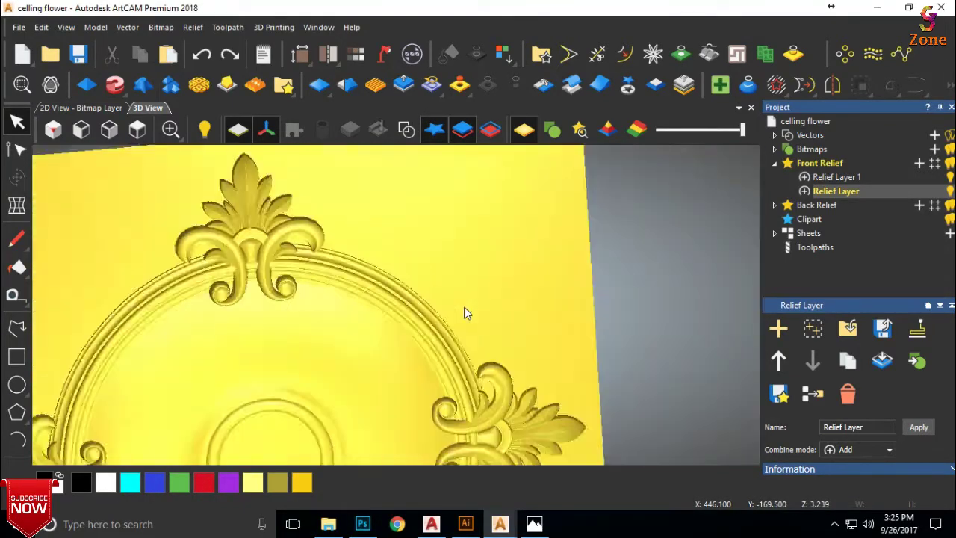
# Step: Show the vectors over the relief and view the ring from directly above
pyautogui.click(406, 130)
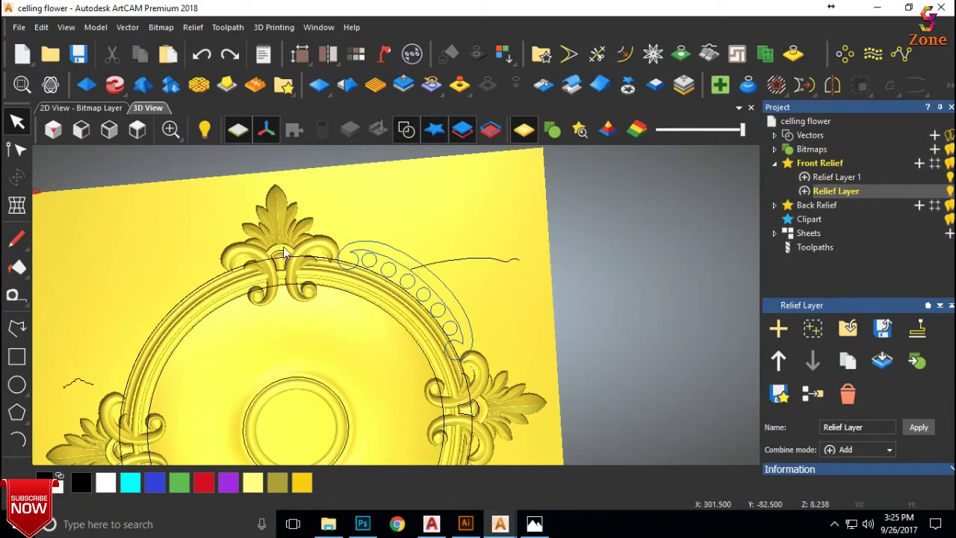
pyautogui.moveTo(287, 254); pyautogui.dragTo(234, 251)
pyautogui.click(138, 130)
pyautogui.scroll(3, 485, 235)
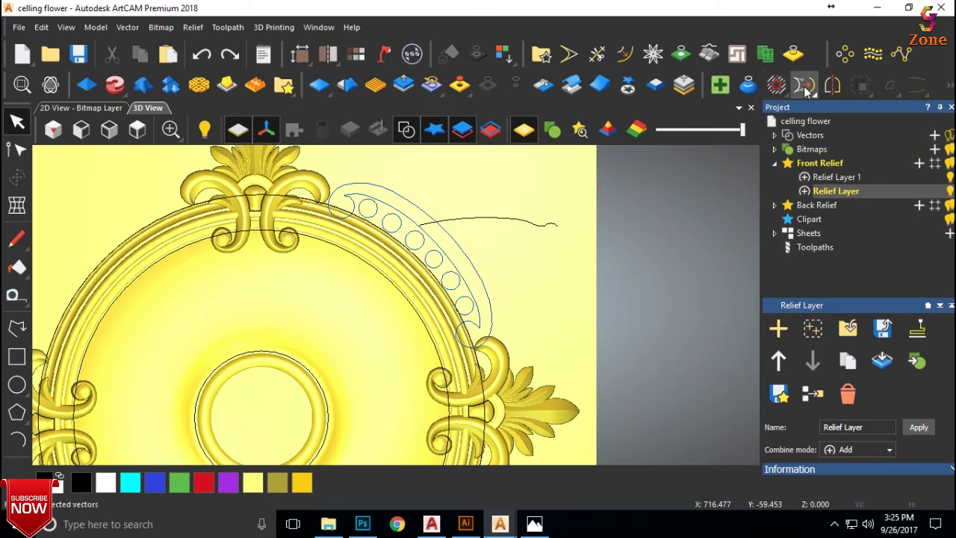
# Step: Rotate-copy the beaded curve clipart into 4 objects over a total of 360 degrees around X 300, Y -300 mm
pyautogui.click(832, 85)
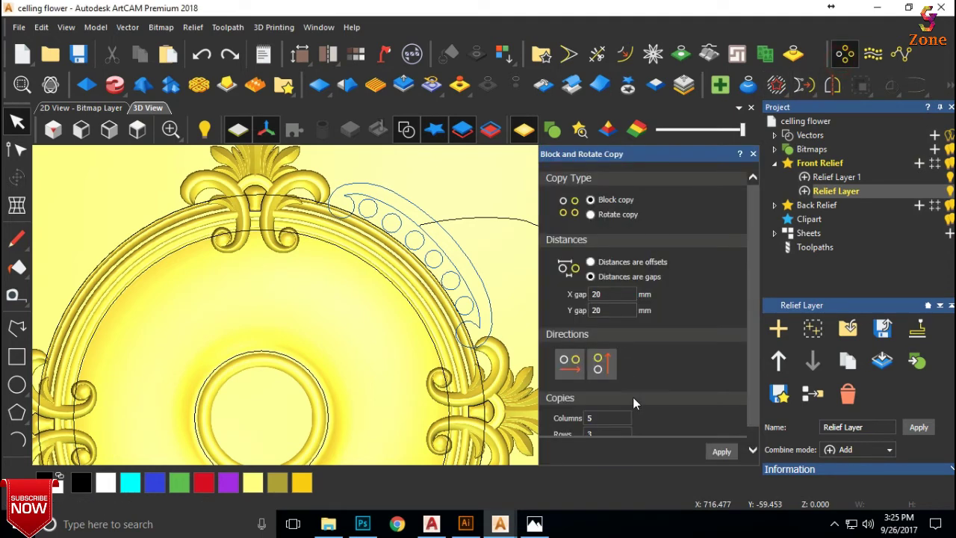
pyautogui.click(590, 215)
pyautogui.scroll(-1, 667, 356)
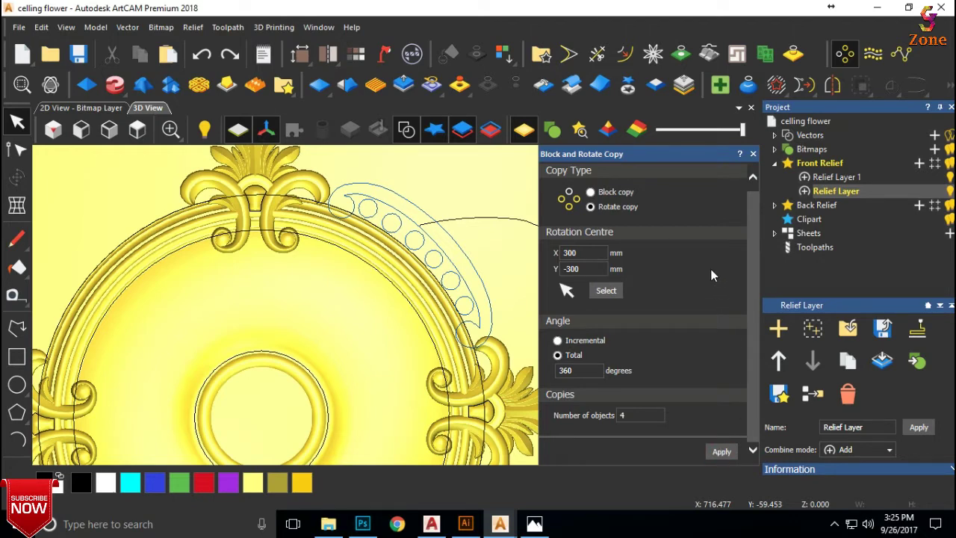
pyautogui.scroll(-3, 376, 267)
pyautogui.scroll(3, 369, 306)
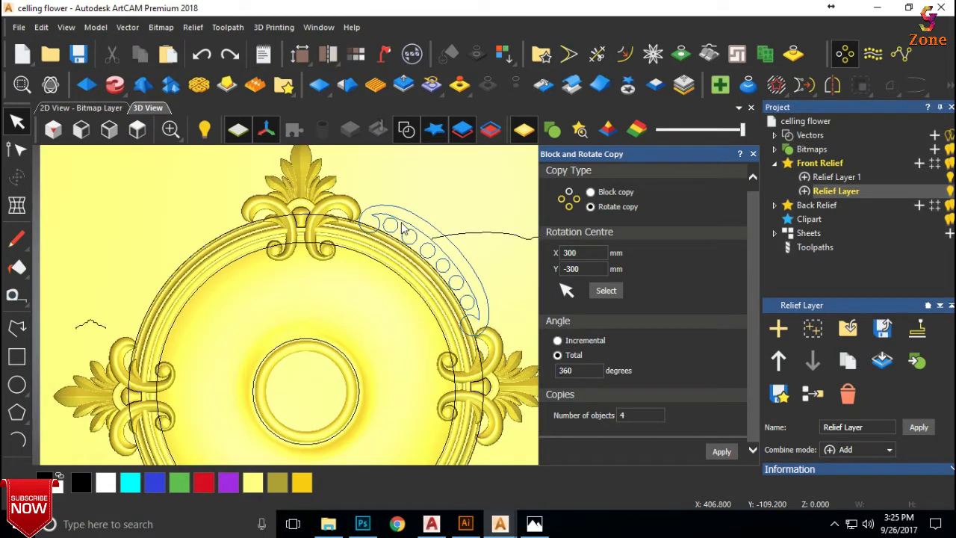
pyautogui.click(398, 221)
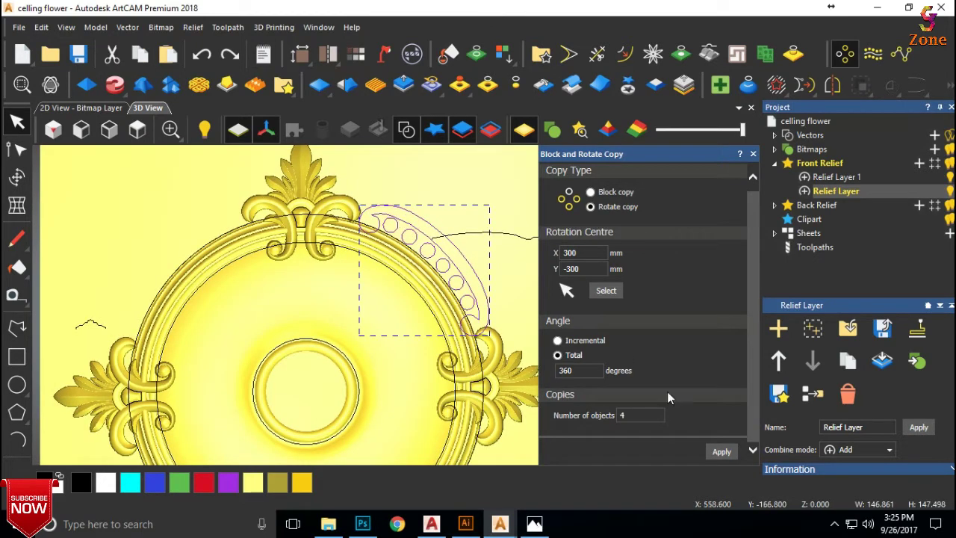
pyautogui.click(719, 451)
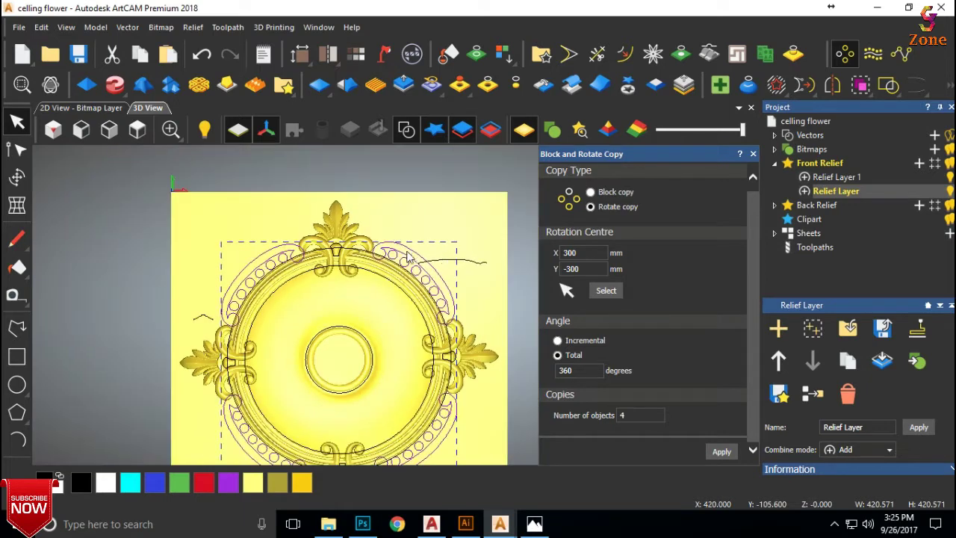
pyautogui.click(753, 154)
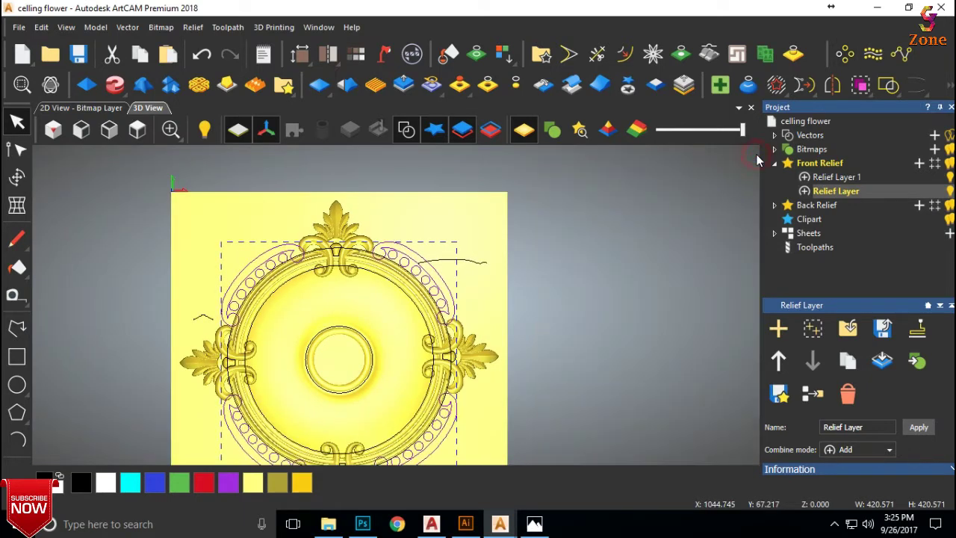
# Step: Paste the four beaded curves onto the current relief layer and check the ring with the vectors hidden
pyautogui.click(16, 177)
pyautogui.click(831, 419)
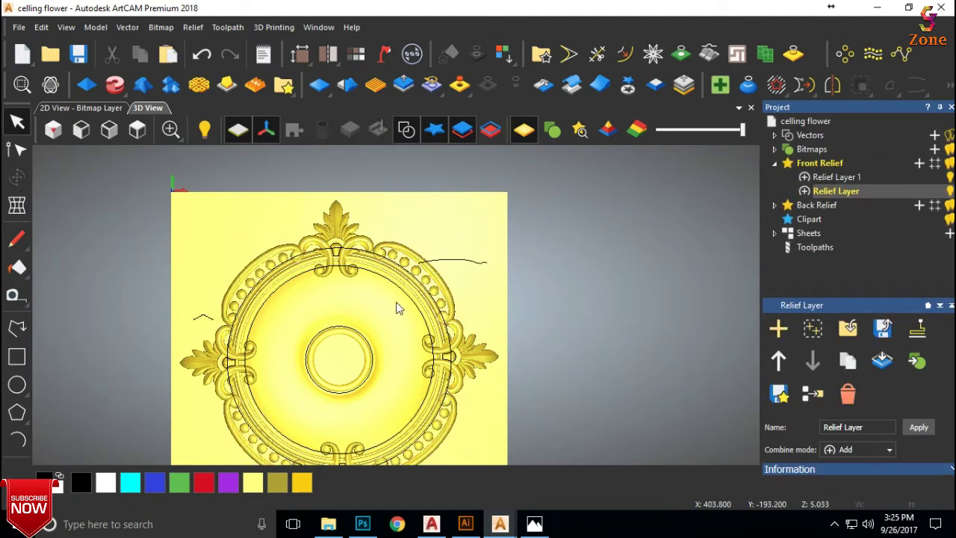
pyautogui.scroll(2, 367, 336)
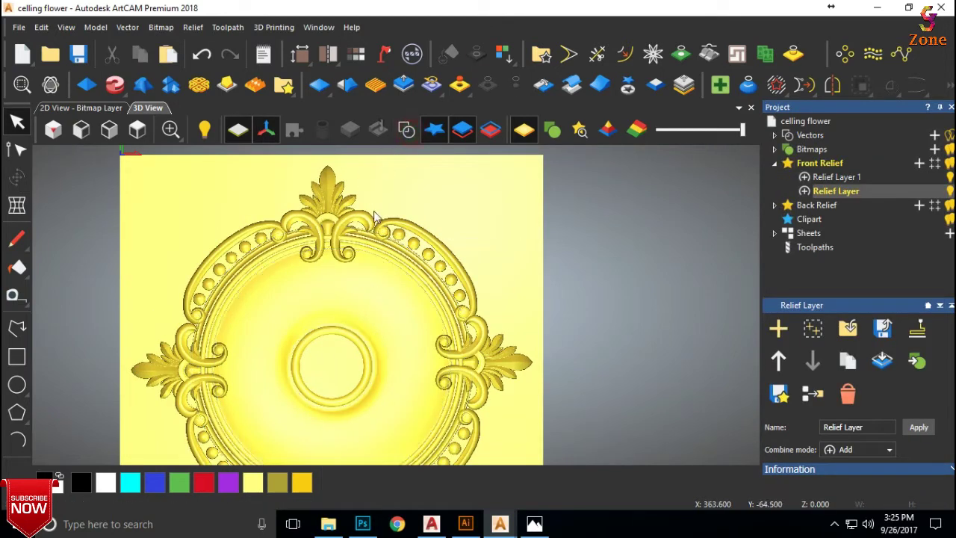
pyautogui.scroll(-3, 353, 284)
pyautogui.scroll(2, 351, 363)
pyautogui.scroll(1, 396, 217)
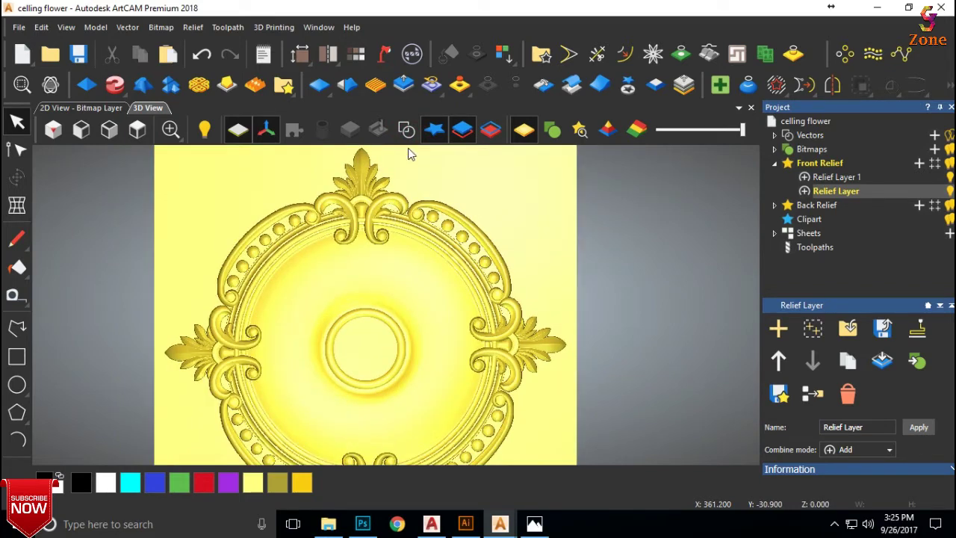
pyautogui.scroll(-2, 390, 307)
pyautogui.scroll(1, 391, 305)
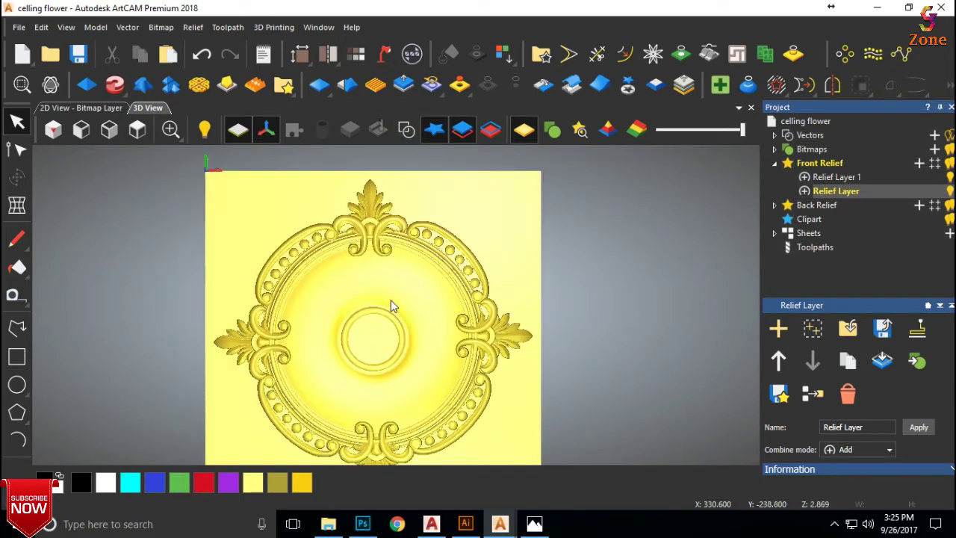
pyautogui.click(406, 129)
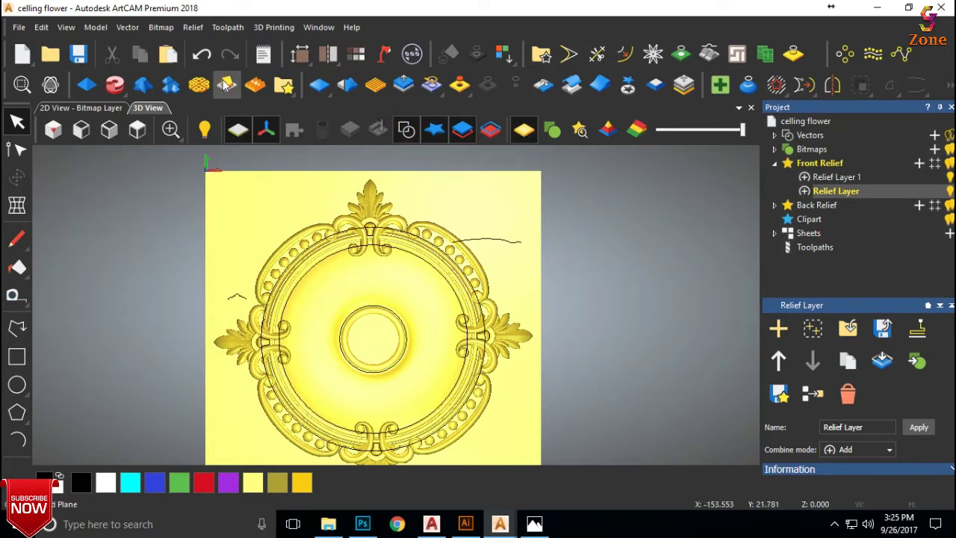
pyautogui.click(284, 85)
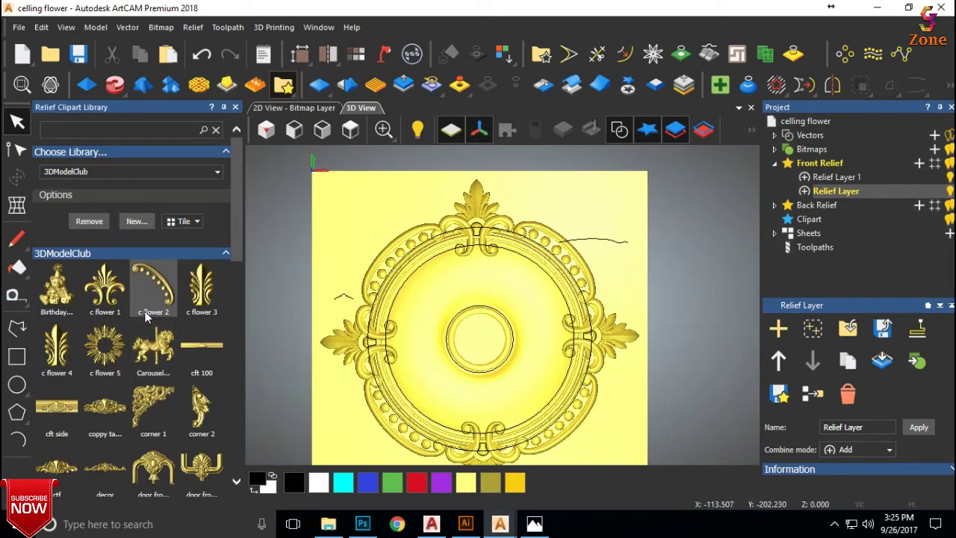
pyautogui.click(64, 349)
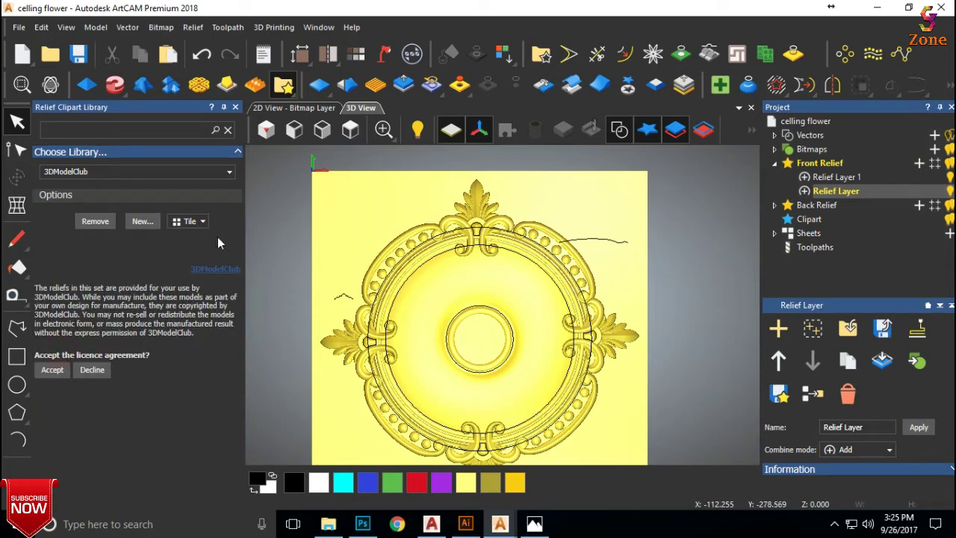
pyautogui.click(235, 107)
pyautogui.click(284, 84)
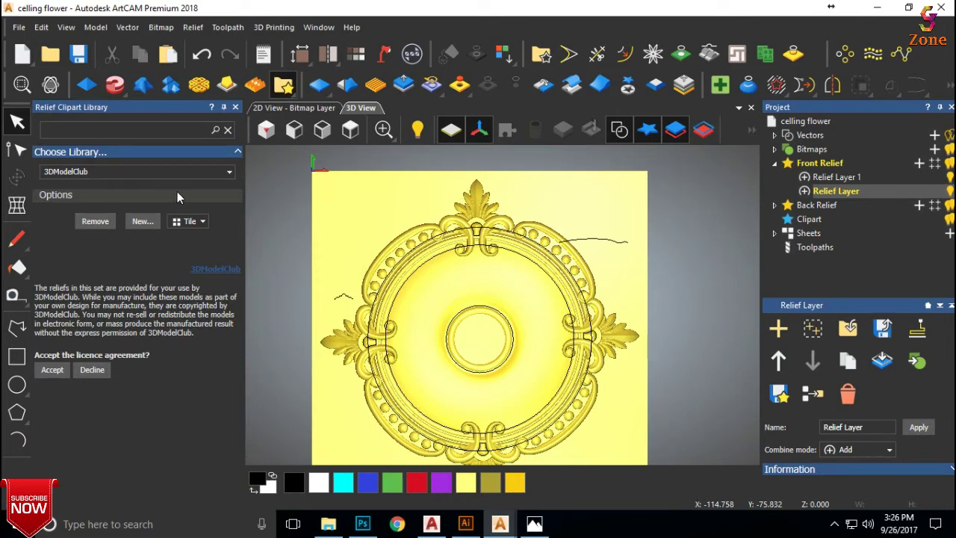
pyautogui.click(236, 107)
# Step: Place the c flower 4 clipart from the 3DModelClub library on the relief, accepting the licence agreement
pyautogui.click(284, 85)
pyautogui.click(98, 372)
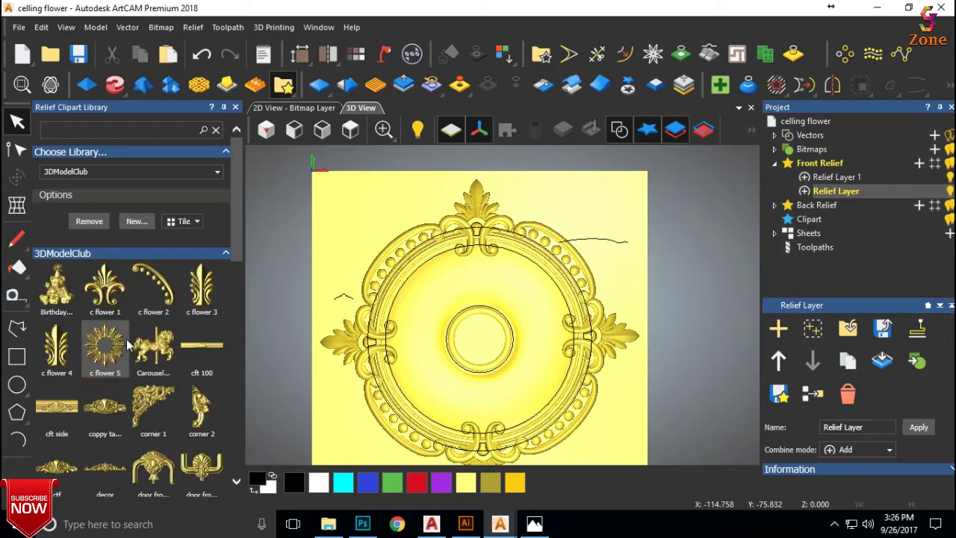
pyautogui.click(51, 351)
pyautogui.click(51, 371)
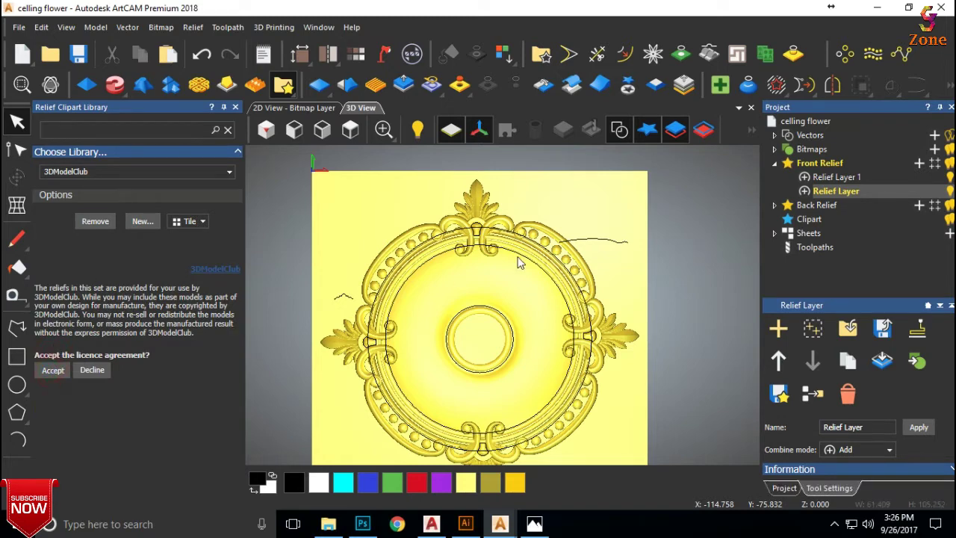
pyautogui.scroll(3, 493, 269)
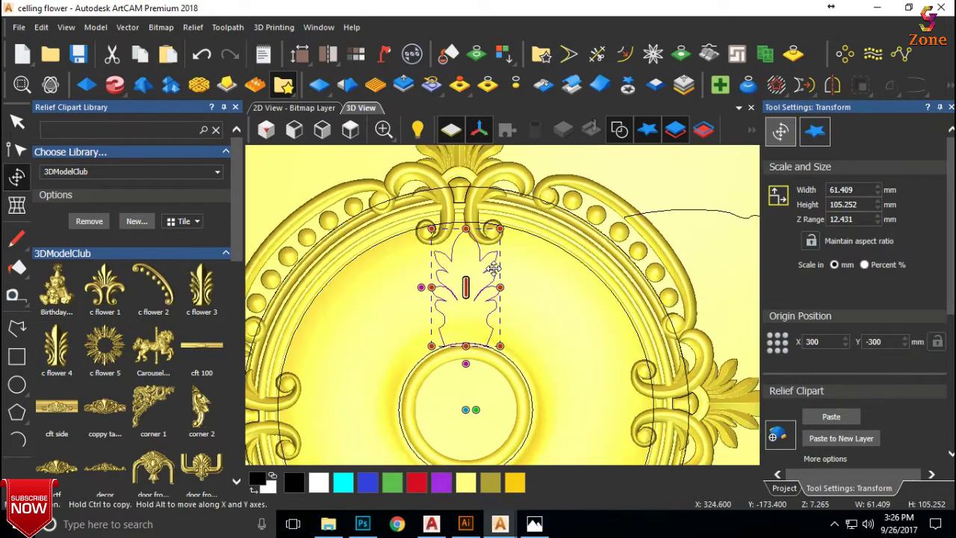
pyautogui.scroll(1, 493, 269)
pyautogui.scroll(1, 493, 269)
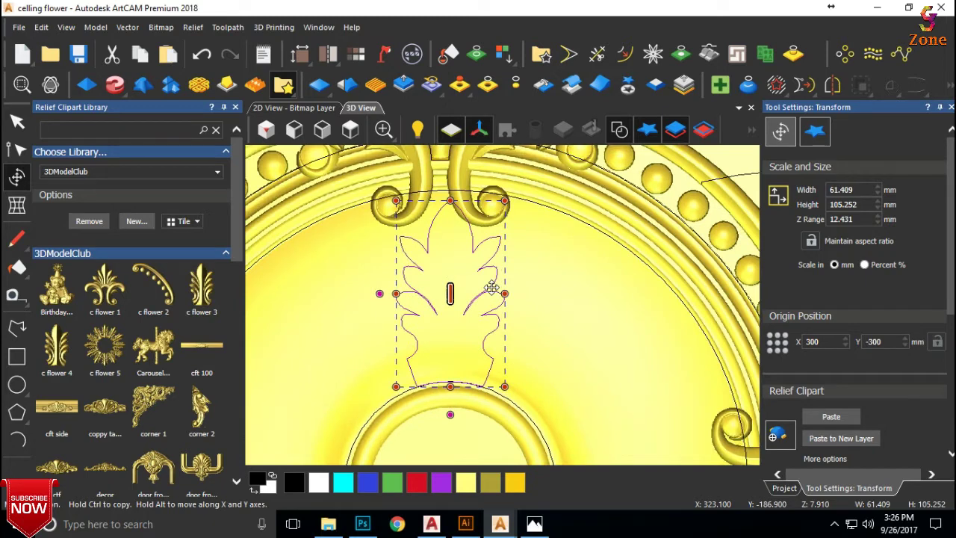
pyautogui.click(235, 107)
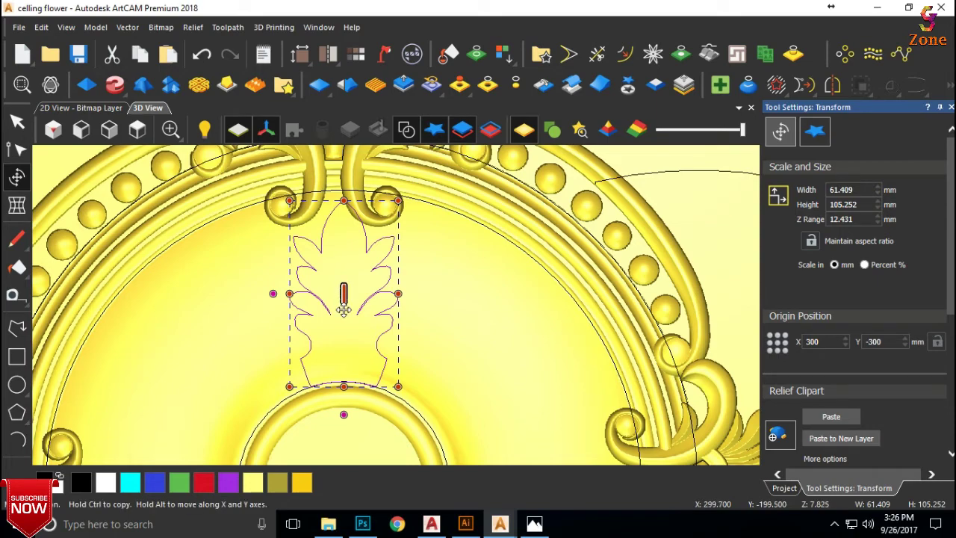
# Step: Rotate the leaf clipart about 15 degrees clockwise around the relief's centre and set its width to 53 mm
pyautogui.press('F2')
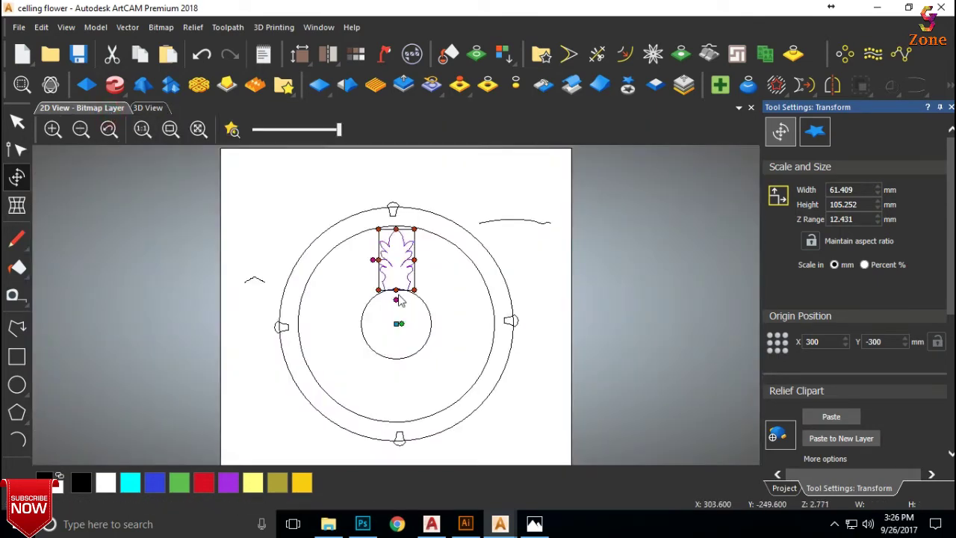
pyautogui.click(138, 110)
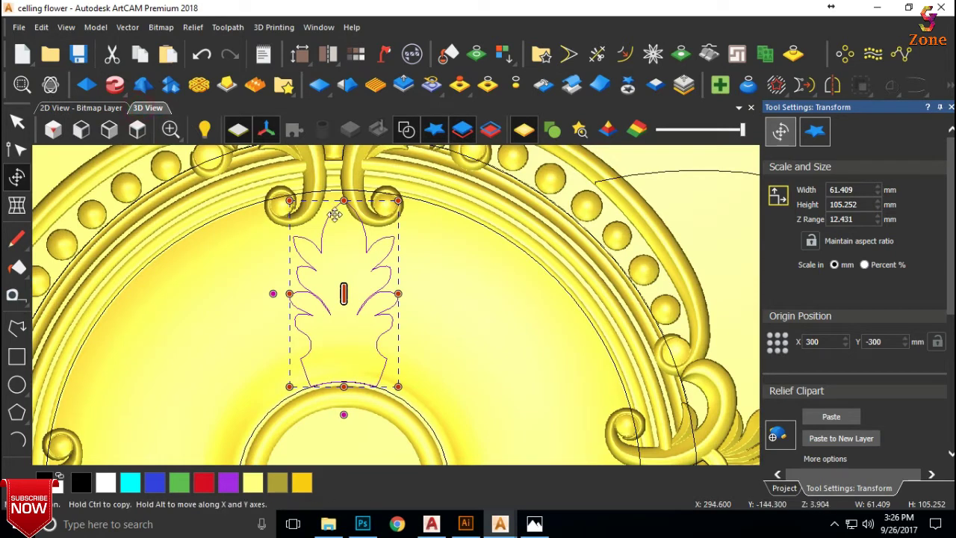
pyautogui.scroll(-2, 391, 349)
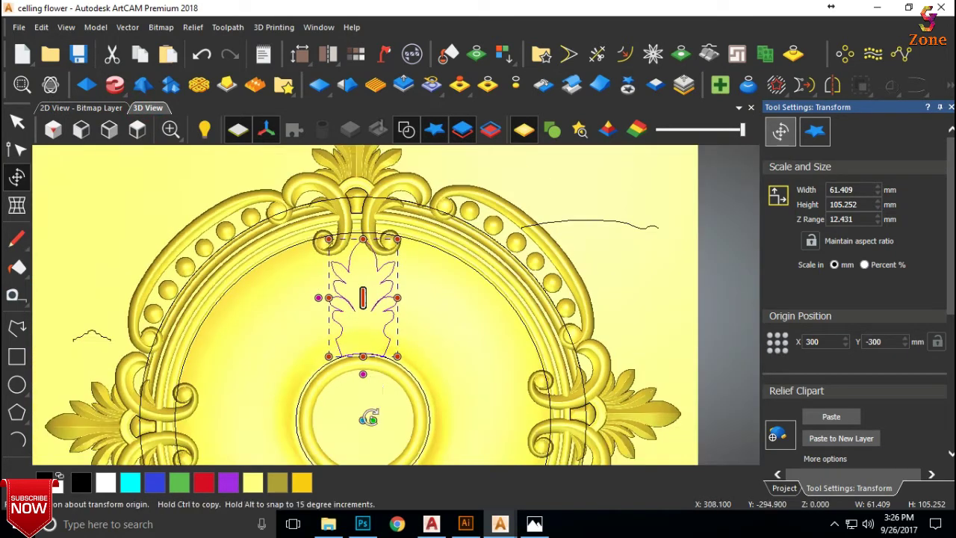
pyautogui.moveTo(373, 416); pyautogui.dragTo(466, 464)
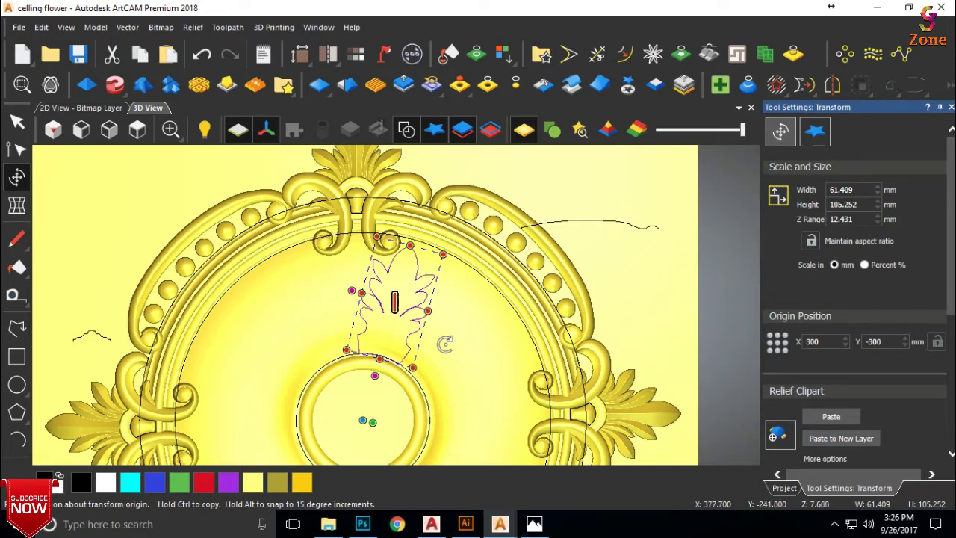
pyautogui.scroll(3, 380, 352)
pyautogui.scroll(-3, 379, 352)
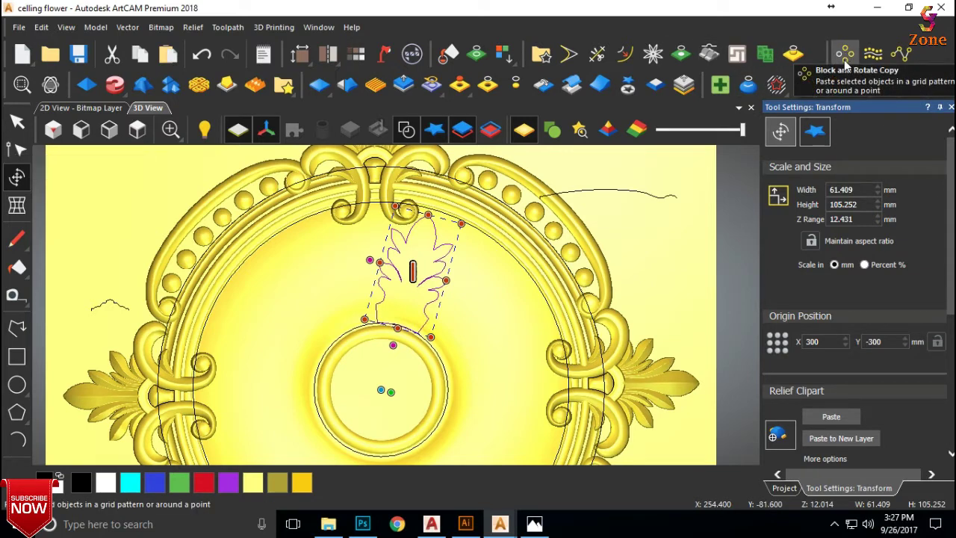
pyautogui.moveTo(861, 190); pyautogui.dragTo(813, 202)
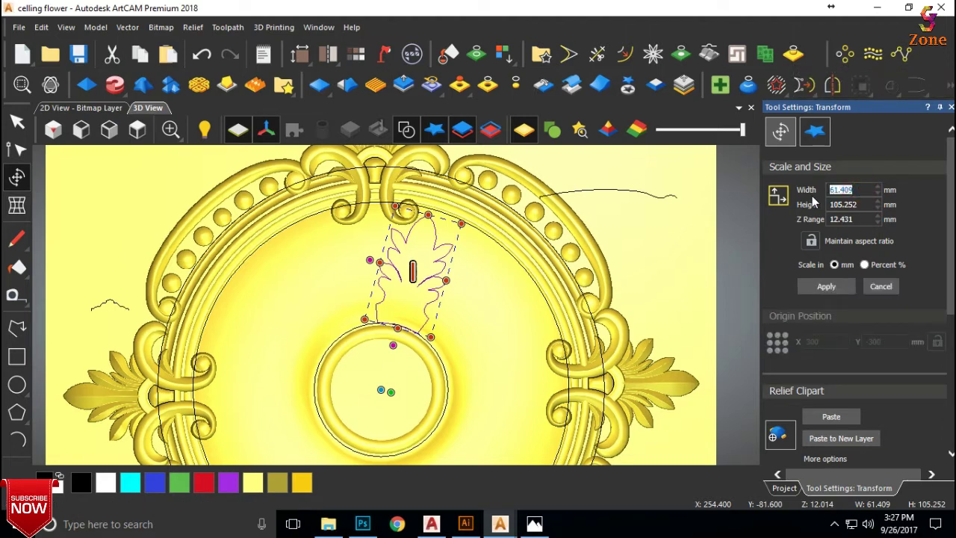
pyautogui.click(834, 286)
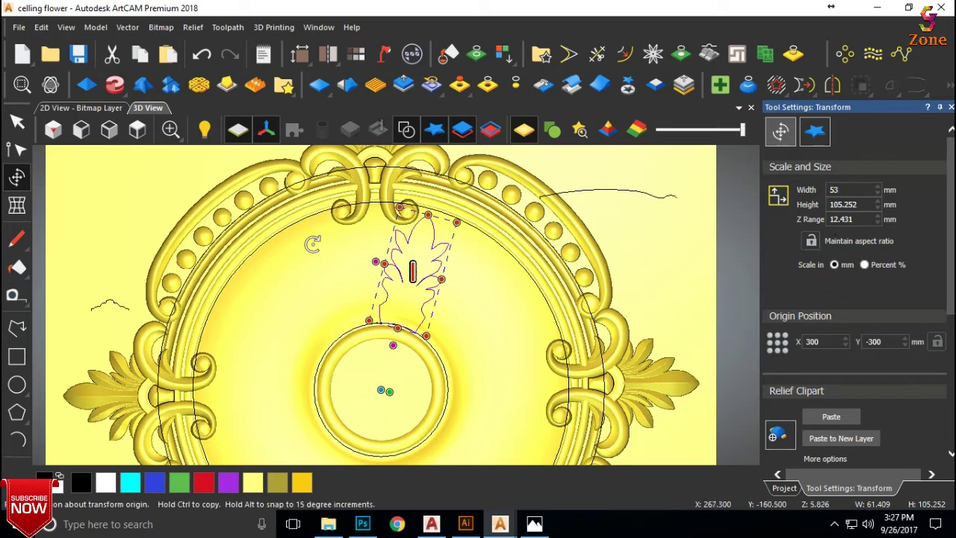
# Step: Rotate-copy the leaf clipart into 12 objects over a total of 360 degrees around X 300, Y -300 mm
pyautogui.click(845, 53)
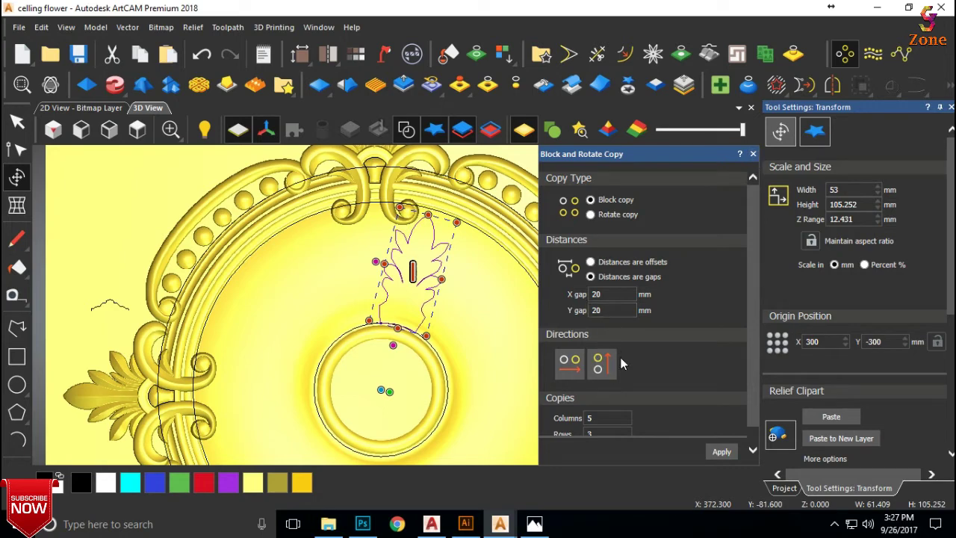
pyautogui.scroll(-1, 621, 355)
pyautogui.click(590, 203)
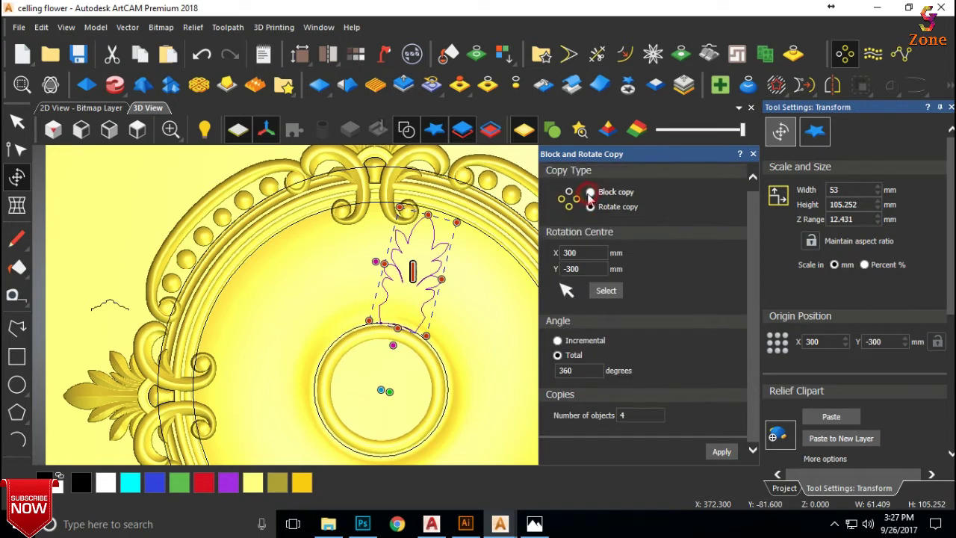
pyautogui.moveTo(640, 415); pyautogui.dragTo(619, 418)
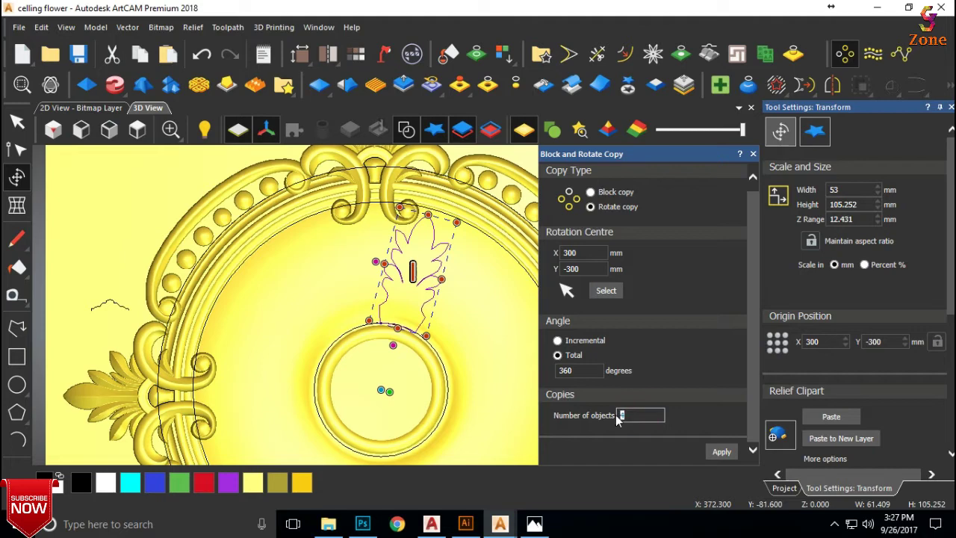
pyautogui.click(720, 452)
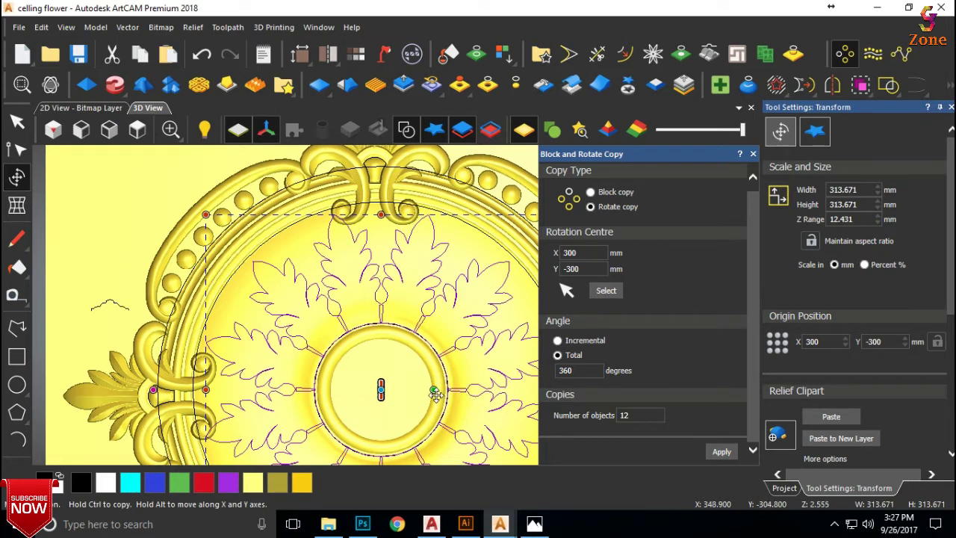
# Step: Rotate the whole ring of leaves slightly counterclockwise about its centre to align it with the outer ornaments
pyautogui.moveTo(435, 392); pyautogui.dragTo(443, 389)
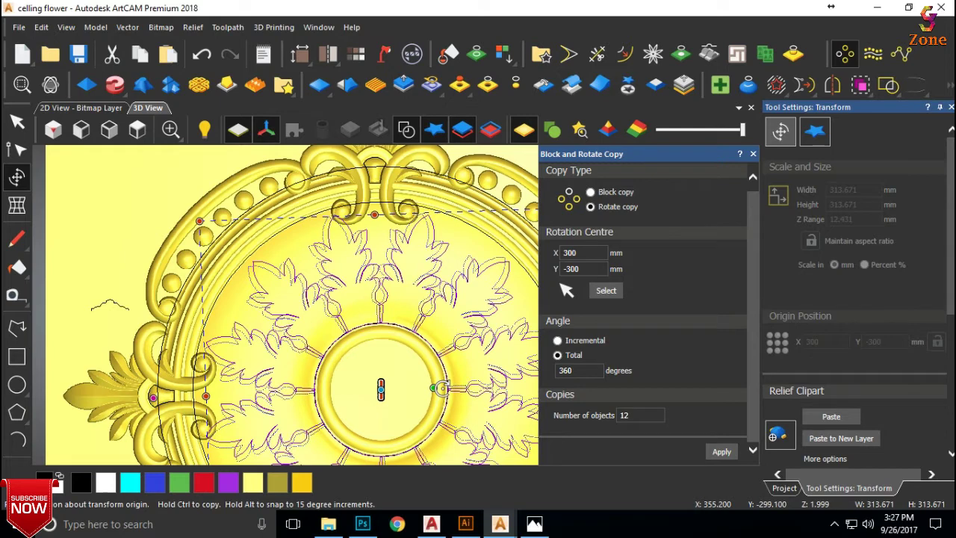
pyautogui.moveTo(442, 388); pyautogui.dragTo(443, 388)
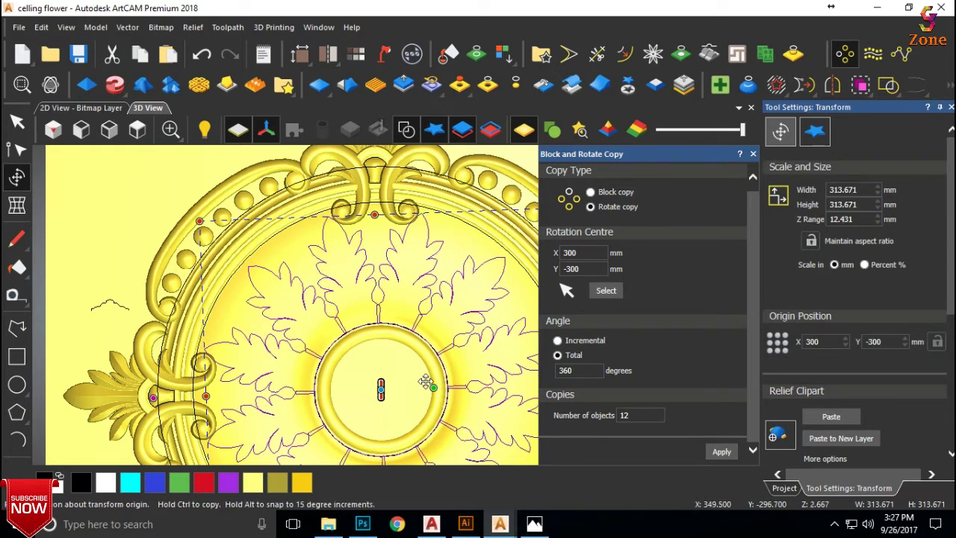
pyautogui.scroll(-2, 443, 388)
pyautogui.scroll(1, 423, 407)
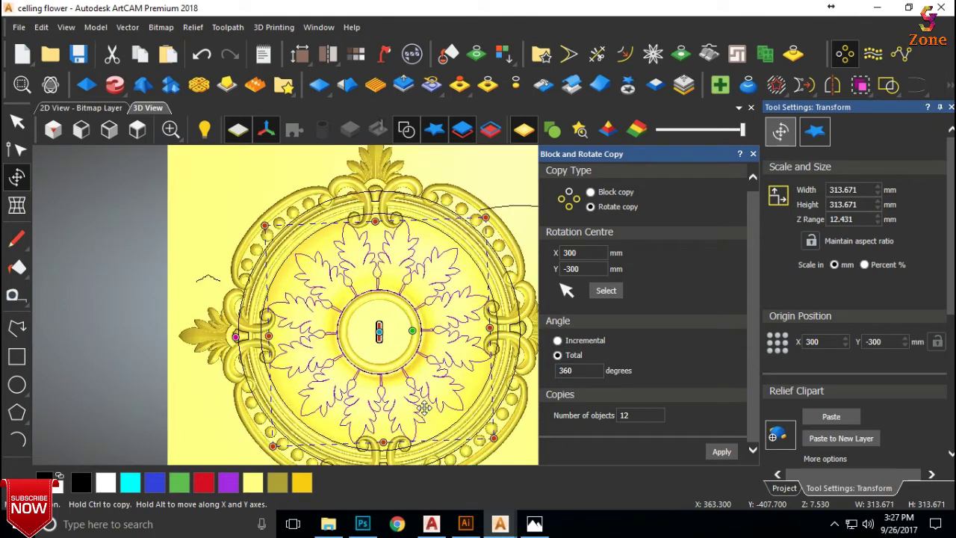
# Step: Paste the ring of leaf cliparts onto Relief Layer 1 using the Merge High combine mode
pyautogui.click(753, 153)
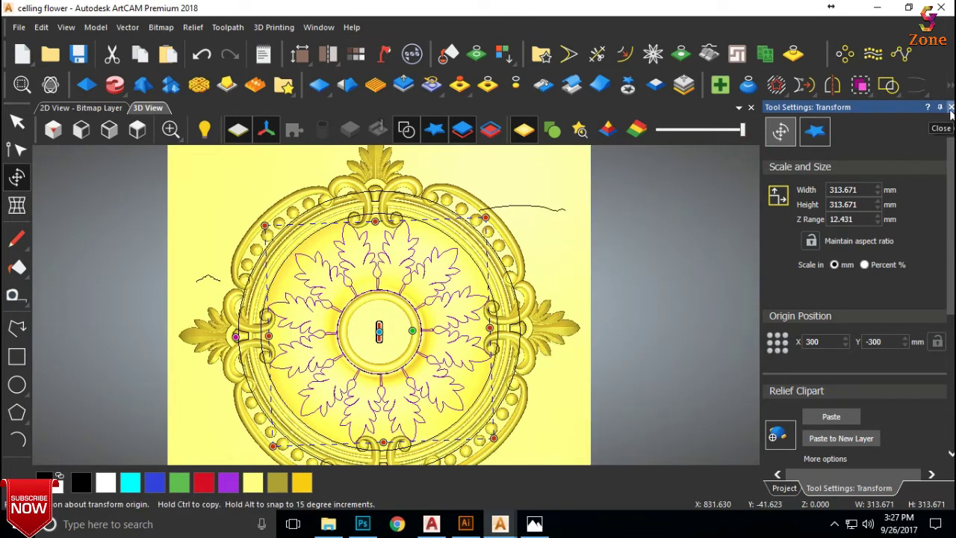
pyautogui.click(784, 488)
pyautogui.click(837, 177)
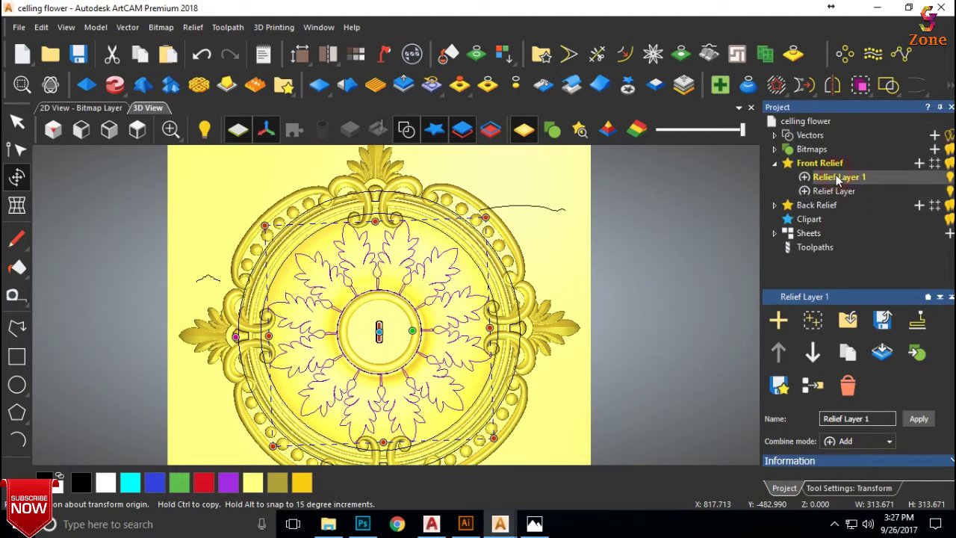
pyautogui.scroll(3, 340, 297)
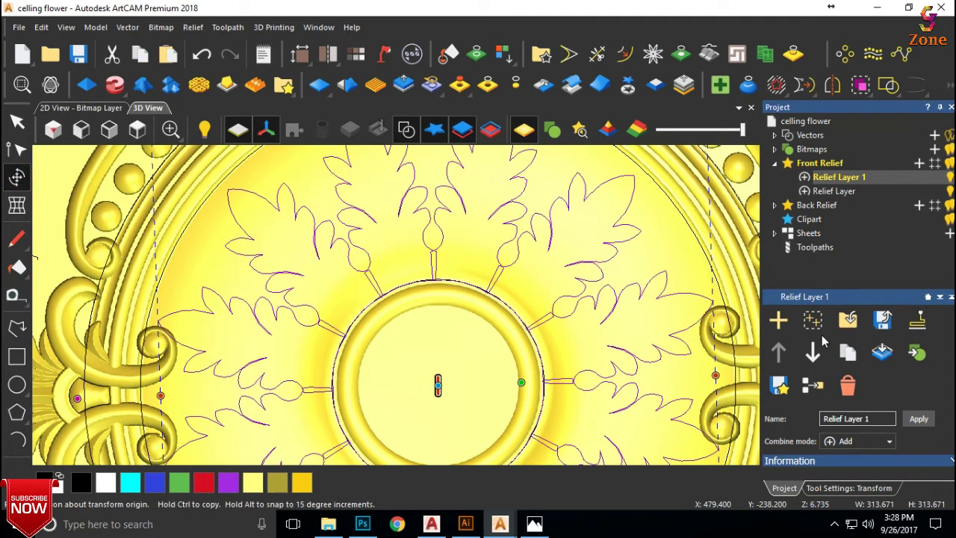
pyautogui.click(16, 177)
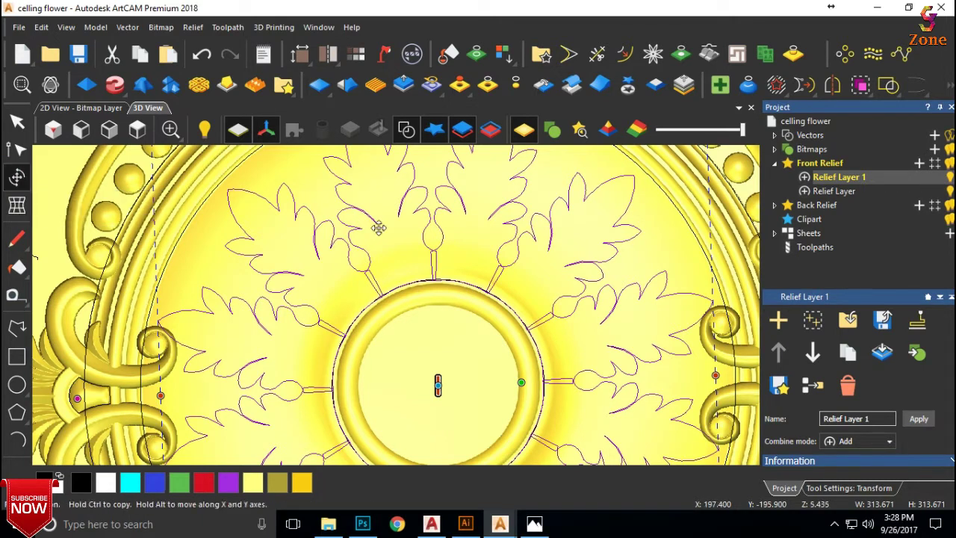
pyautogui.click(826, 486)
pyautogui.click(817, 460)
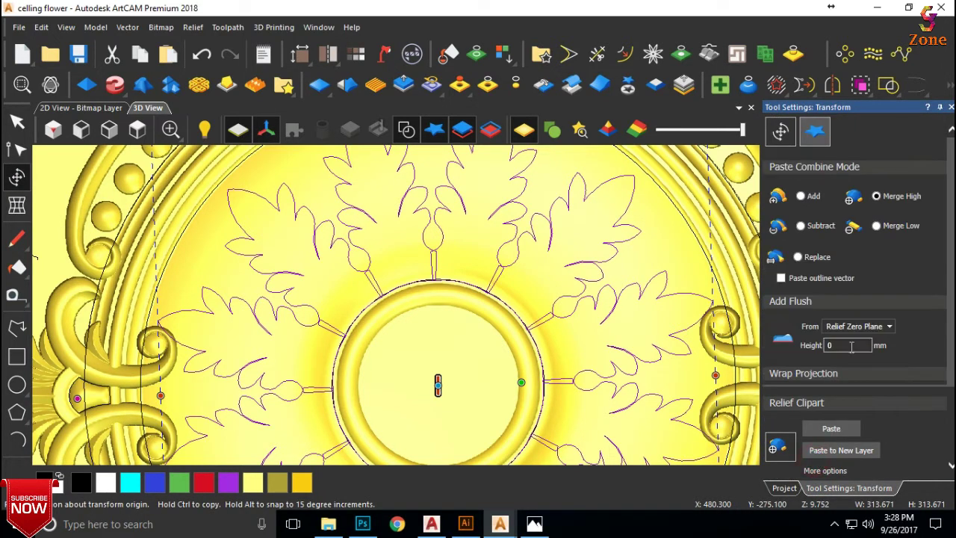
pyautogui.click(833, 429)
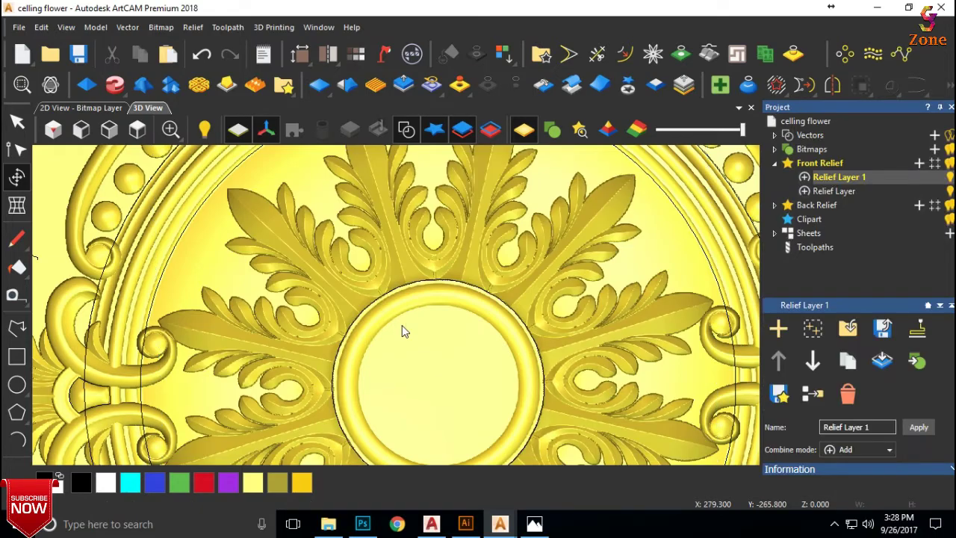
# Step: Inspect the pasted leaves and central ring from angled and top views, with the vectors hidden and shown
pyautogui.scroll(2, 403, 327)
pyautogui.moveTo(410, 331); pyautogui.dragTo(402, 269)
pyautogui.scroll(-3, 402, 269)
pyautogui.moveTo(384, 327)
pyautogui.mouseDown()
pyautogui.moveTo(444, 320)
pyautogui.moveTo(508, 216)
pyautogui.moveTo(421, 378)
pyautogui.moveTo(431, 337)
pyautogui.moveTo(453, 315)
pyautogui.moveTo(438, 359)
pyautogui.moveTo(420, 322)
pyautogui.moveTo(395, 307)
pyautogui.moveTo(376, 369)
pyautogui.moveTo(364, 326)
pyautogui.moveTo(363, 362)
pyautogui.moveTo(386, 316)
pyautogui.mouseUp()
pyautogui.scroll(2, 386, 316)
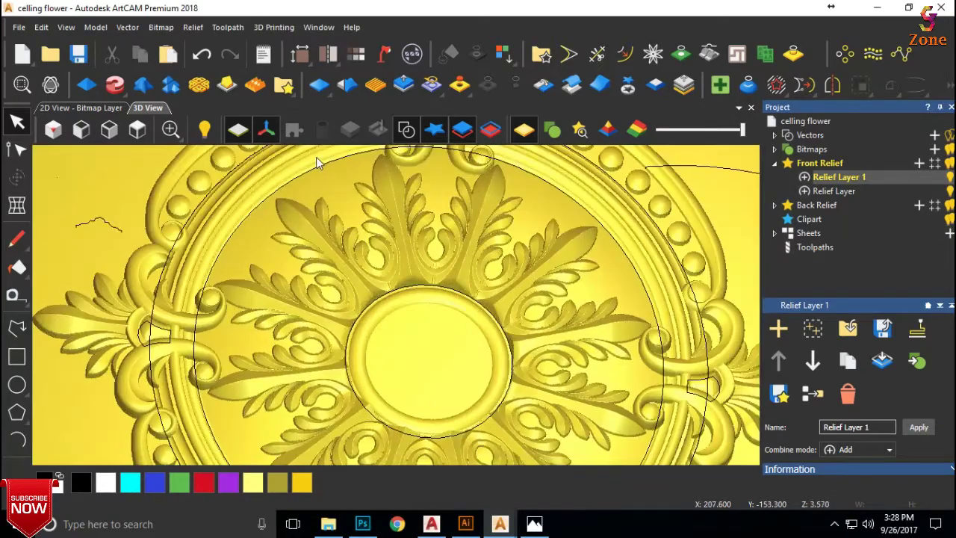
pyautogui.click(408, 132)
pyautogui.scroll(2, 360, 328)
pyautogui.moveTo(362, 273); pyautogui.dragTo(399, 319)
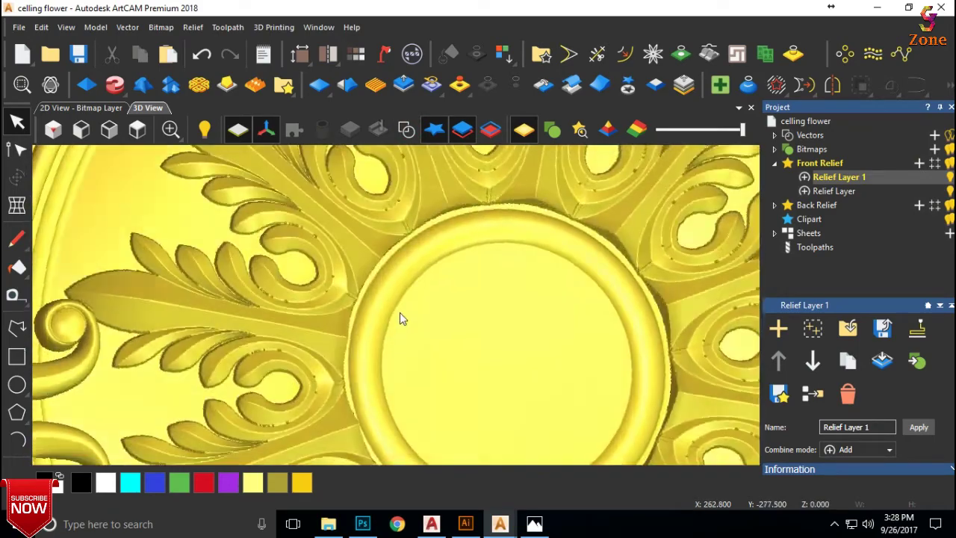
pyautogui.scroll(-5, 415, 306)
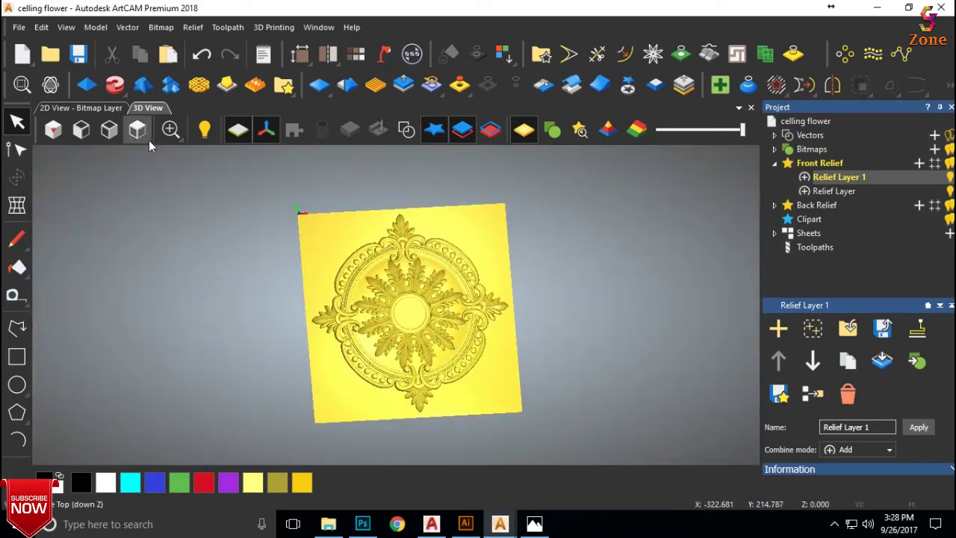
pyautogui.click(138, 131)
pyautogui.scroll(5, 410, 327)
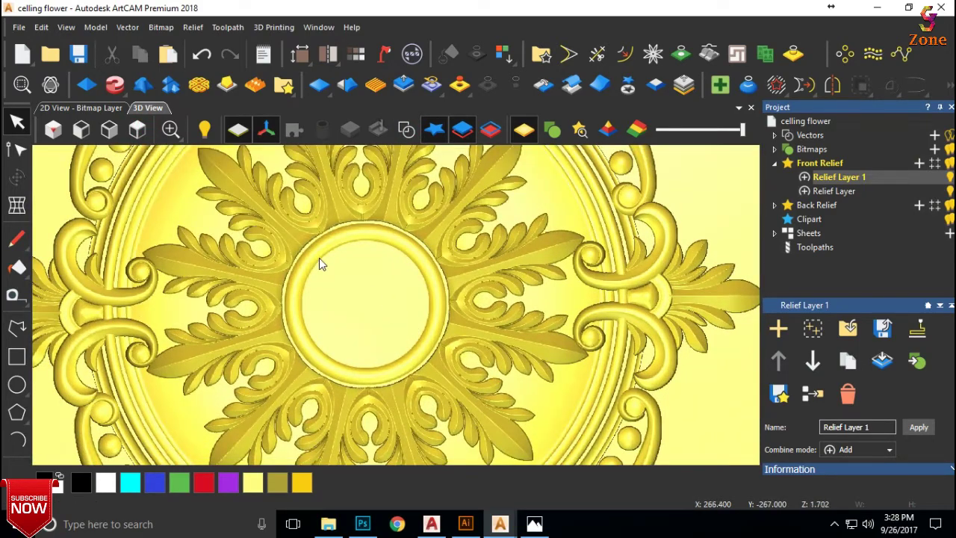
pyautogui.scroll(2, 321, 258)
pyautogui.moveTo(369, 260)
pyautogui.mouseDown()
pyautogui.moveTo(395, 241)
pyautogui.moveTo(400, 210)
pyautogui.moveTo(383, 271)
pyautogui.mouseUp()
pyautogui.click(406, 130)
pyautogui.scroll(-3, 401, 251)
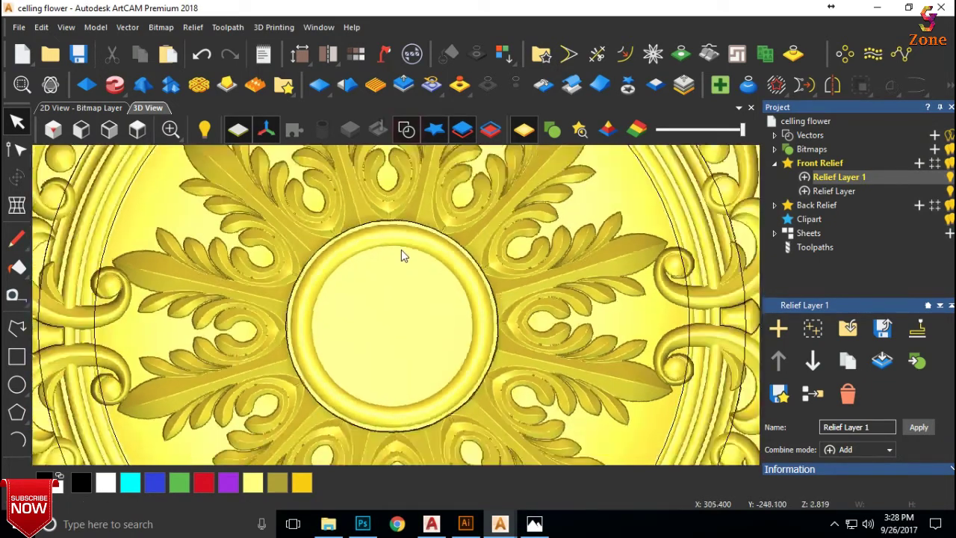
# Step: Offset the circle around the central ring outwards by 2 mm with sharp corners
pyautogui.scroll(4, 387, 260)
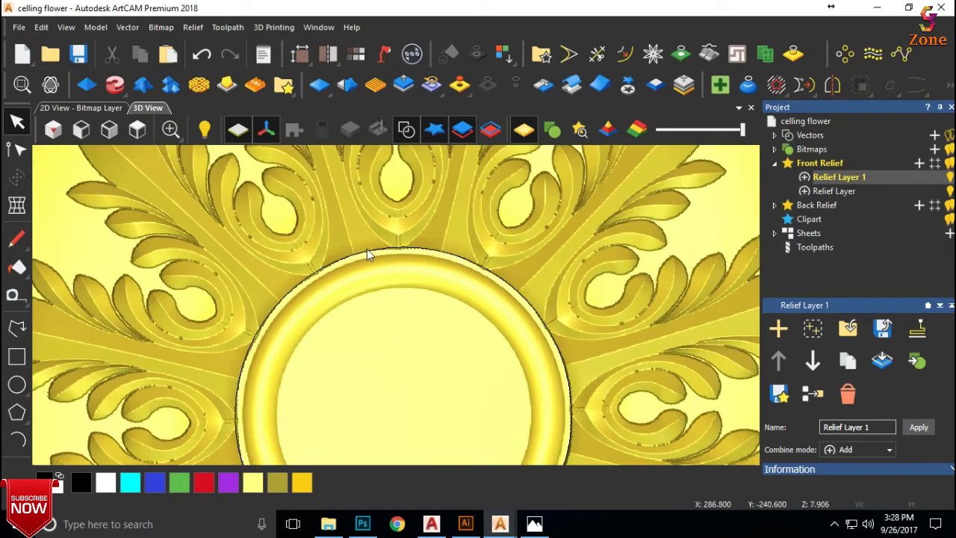
pyautogui.click(352, 254)
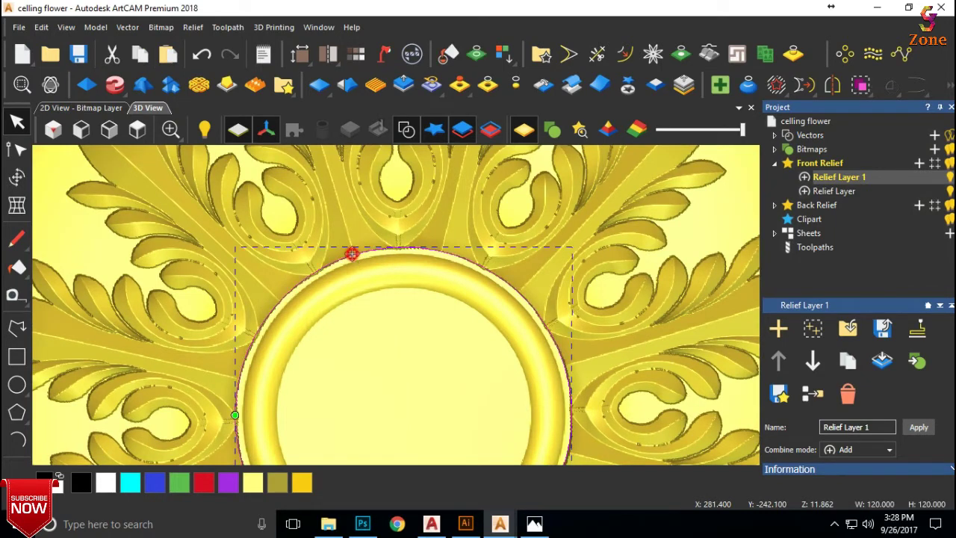
pyautogui.scroll(2, 359, 260)
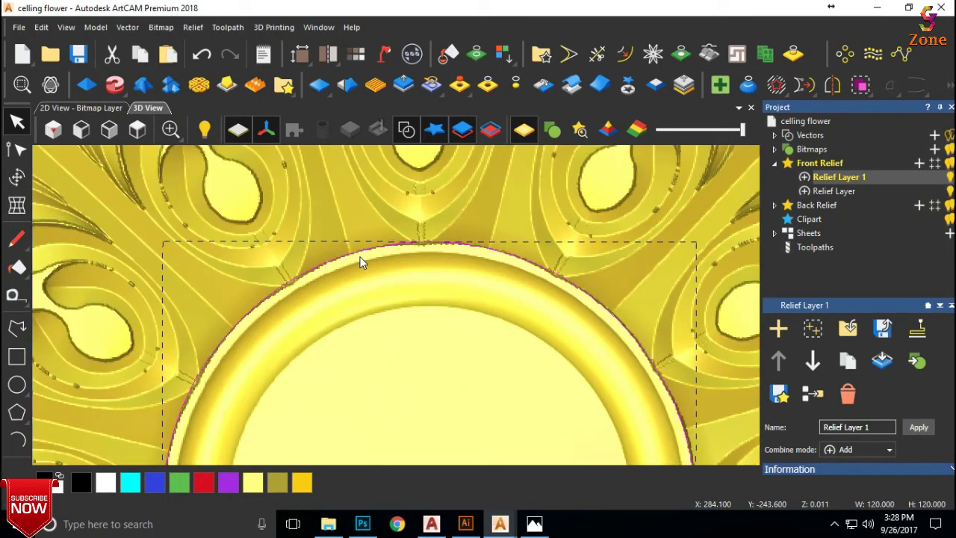
pyautogui.press('o')
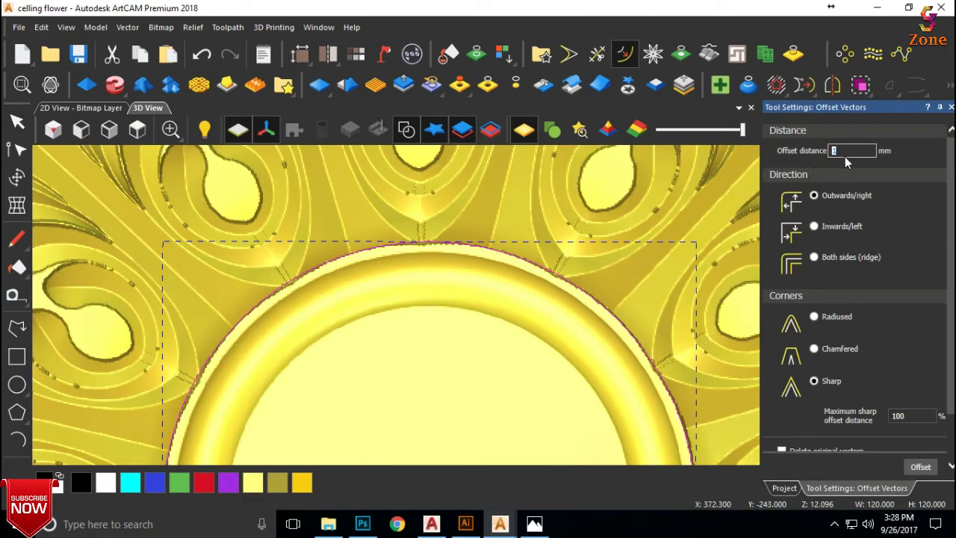
pyautogui.write('2')
pyautogui.click(914, 467)
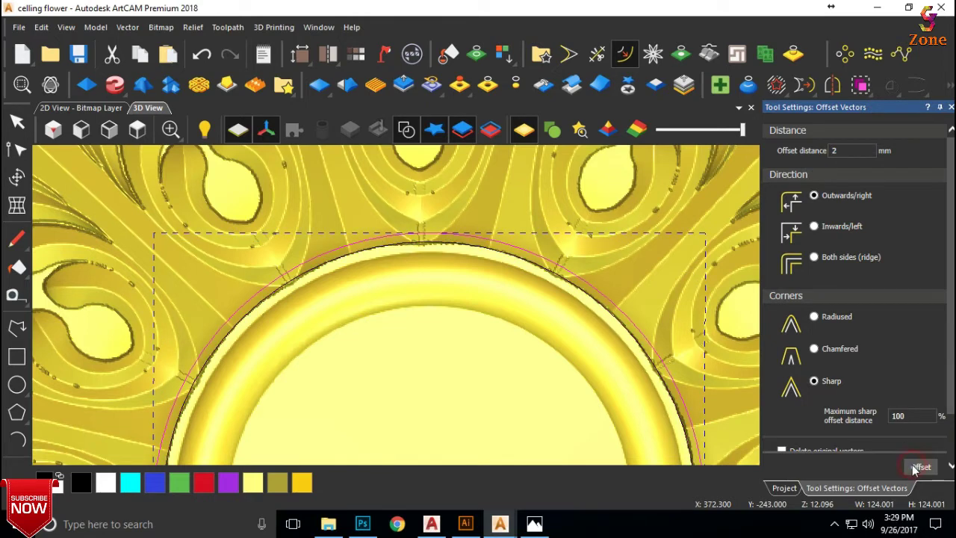
# Step: Offset the new outer circle inwards, trying 10 mm, undoing it and using 15 mm instead
pyautogui.click(441, 347)
pyautogui.click(487, 241)
pyautogui.write('10')
pyautogui.click(815, 227)
pyautogui.click(916, 469)
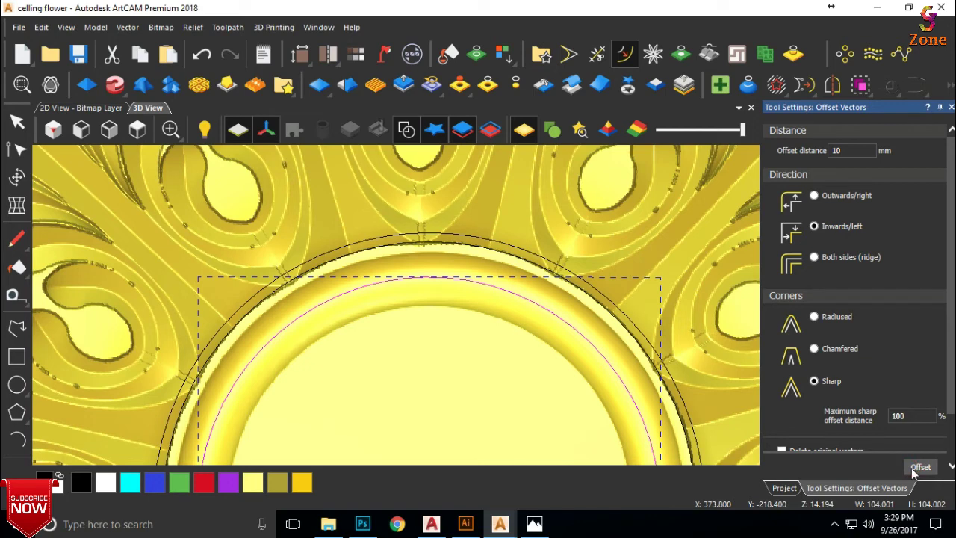
pyautogui.hotkey('ctrl', 'z')
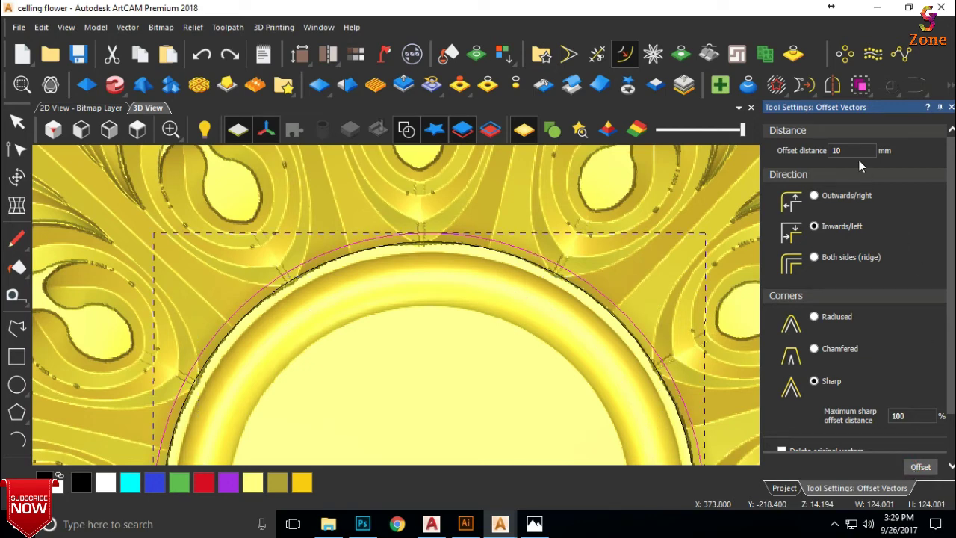
pyautogui.write('15')
pyautogui.click(920, 467)
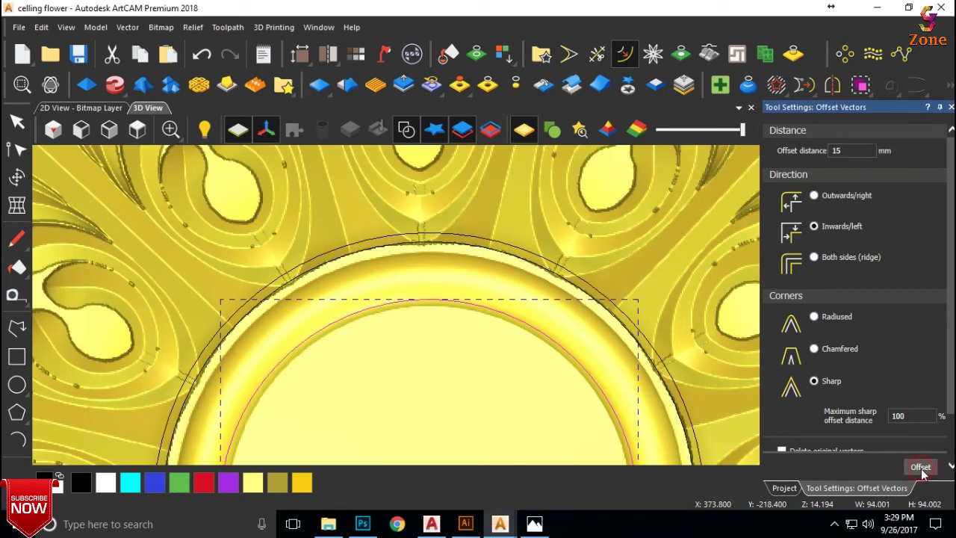
pyautogui.click(950, 108)
pyautogui.click(438, 370)
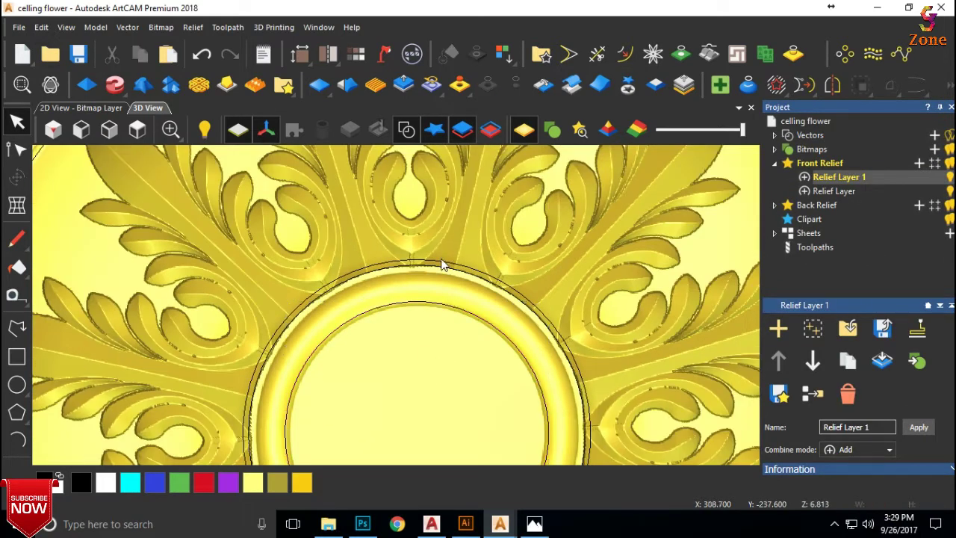
# Step: Zero the relief inside the outermost centre circle on the layer named Relief Layer
pyautogui.click(442, 265)
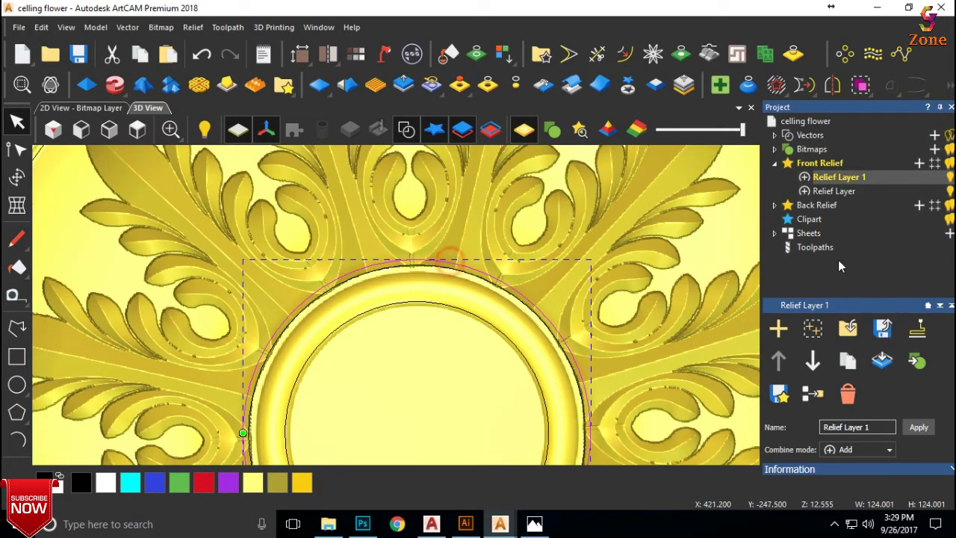
pyautogui.click(856, 190)
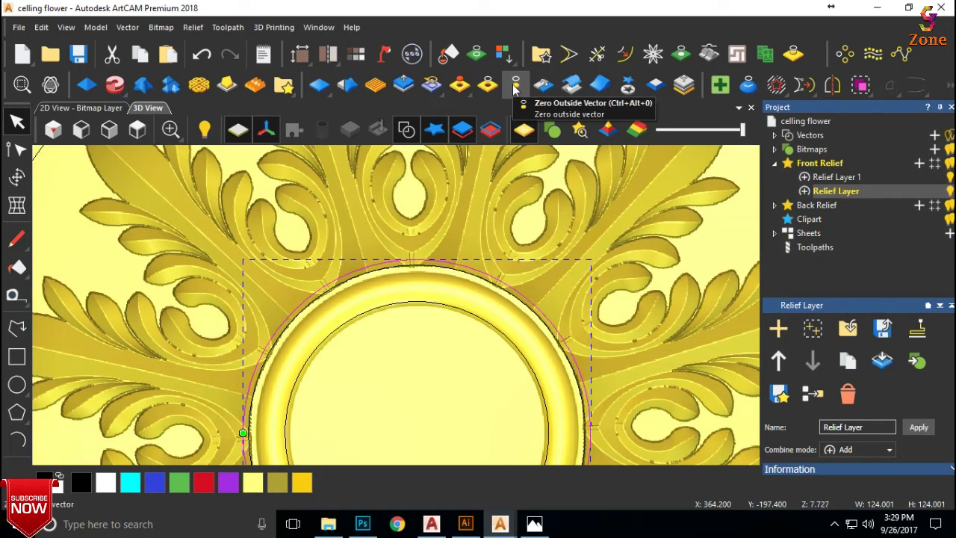
pyautogui.click(490, 86)
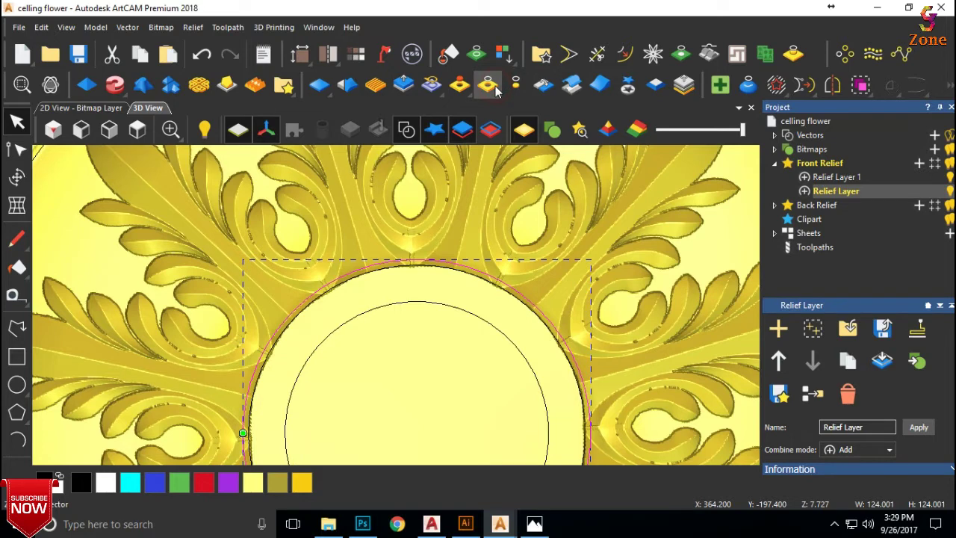
pyautogui.scroll(1, 431, 298)
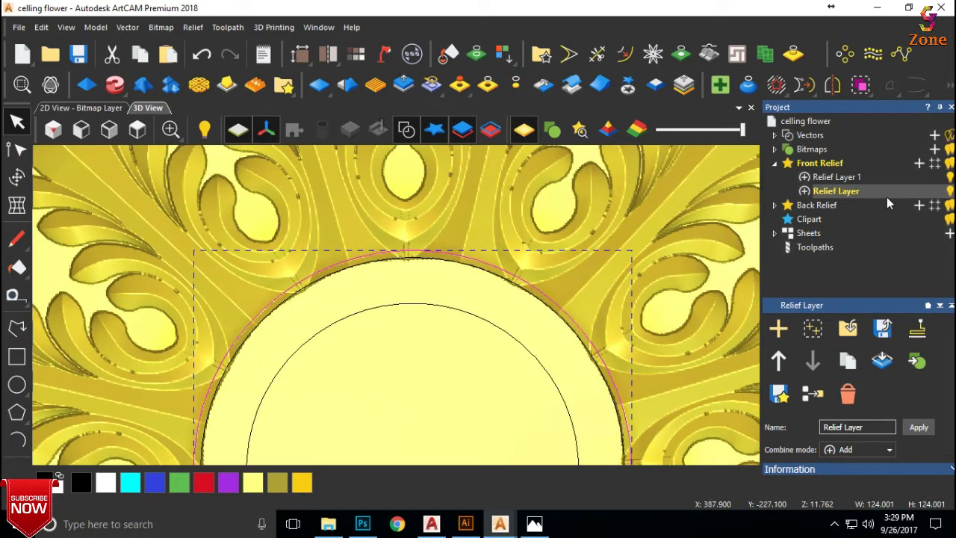
# Step: Give the band between the outermost and innermost centre circles a Round shape profile at 90 degrees on Relief Layer 1
pyautogui.click(851, 177)
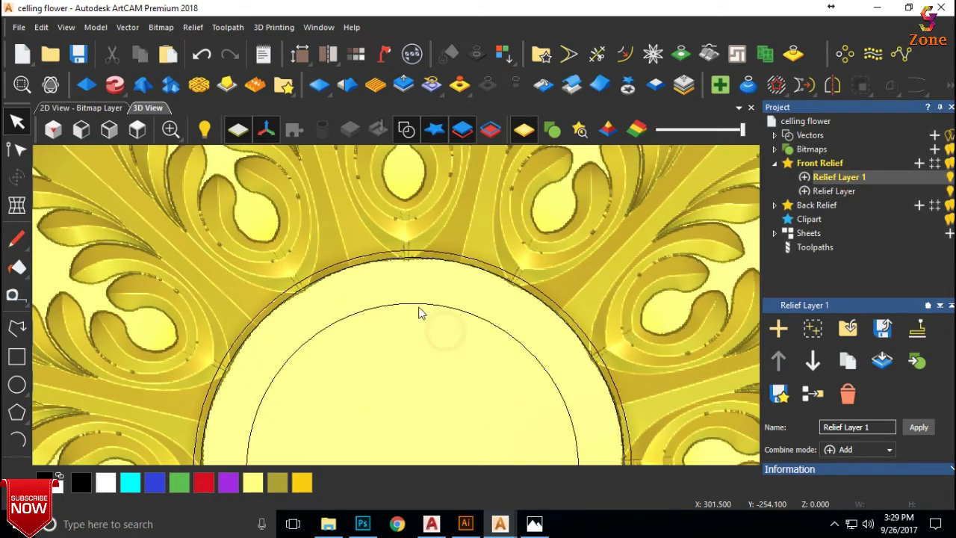
pyautogui.click(423, 306)
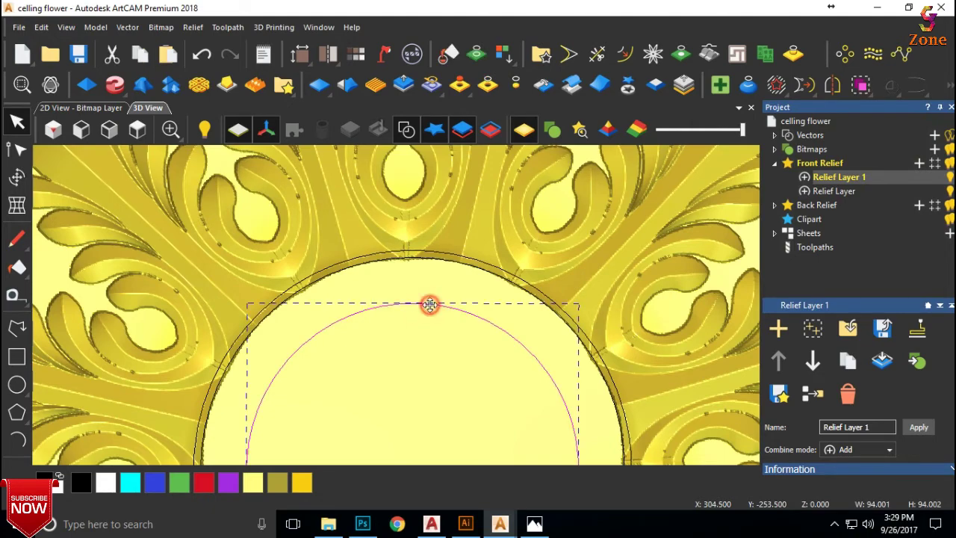
pyautogui.keyDown('shift'); pyautogui.click(390, 256); pyautogui.keyUp('shift')
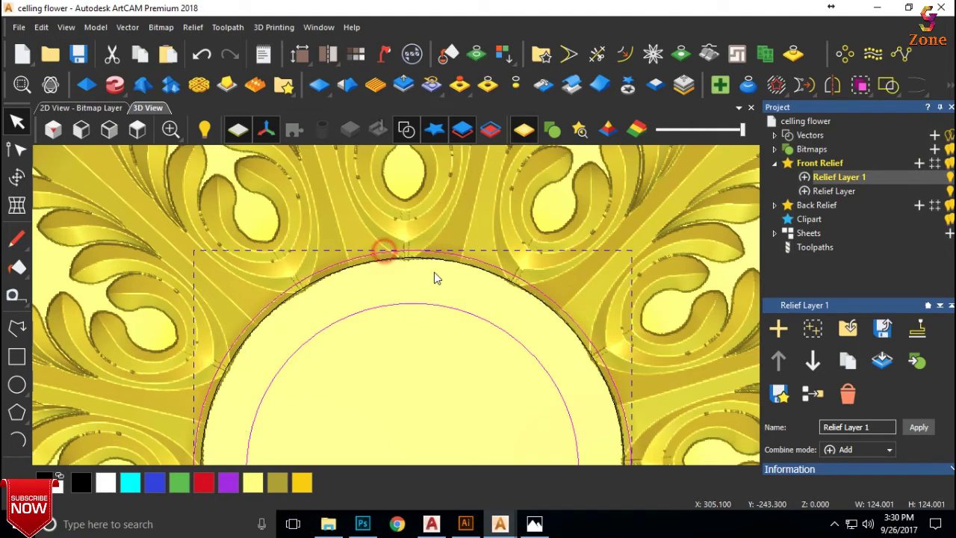
pyautogui.click(85, 85)
pyautogui.moveTo(402, 373); pyautogui.dragTo(511, 288)
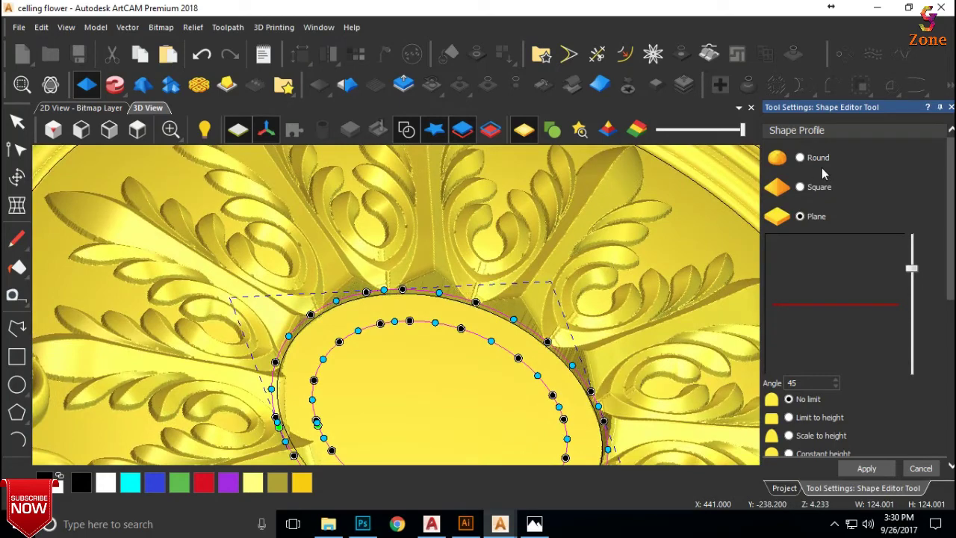
pyautogui.click(802, 158)
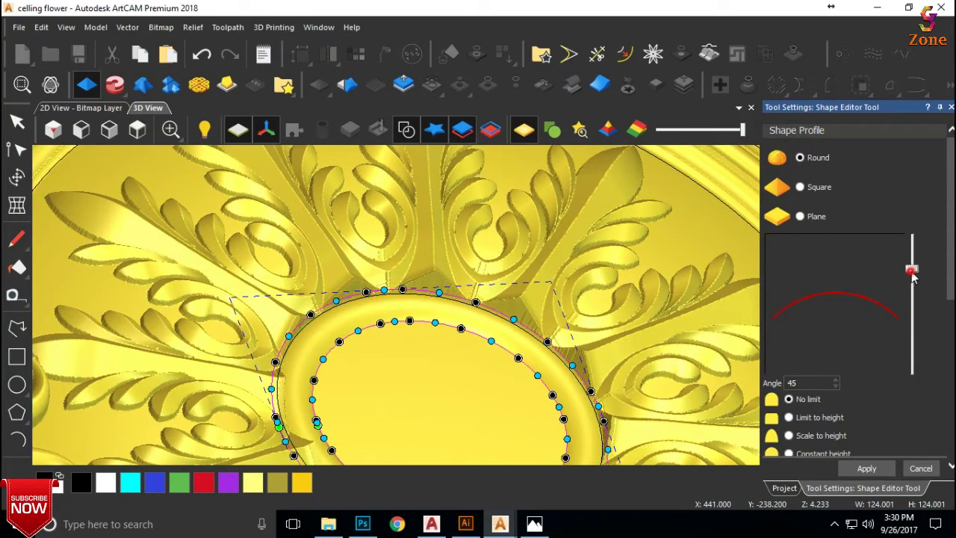
pyautogui.moveTo(911, 270); pyautogui.dragTo(914, 219)
pyautogui.scroll(3, 359, 370)
pyautogui.moveTo(357, 416); pyautogui.dragTo(377, 336)
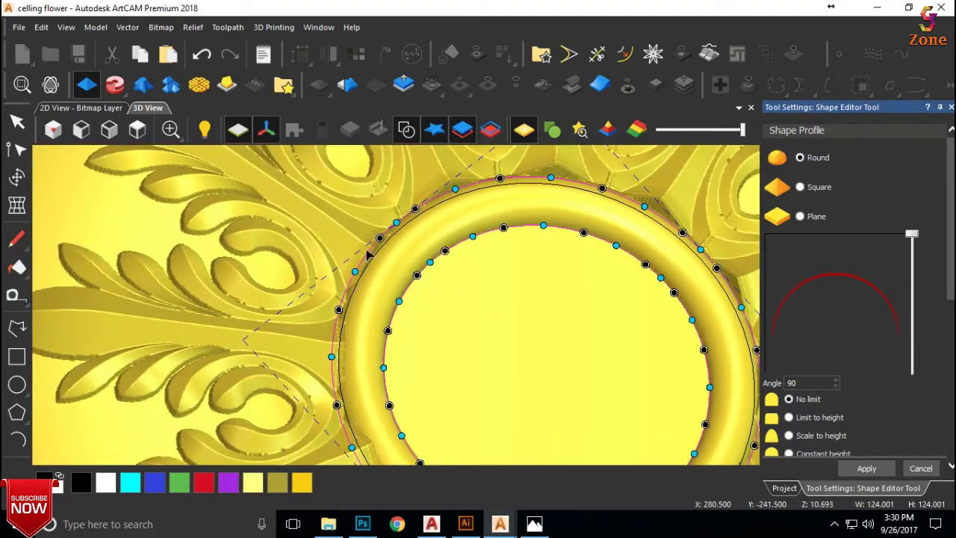
pyautogui.scroll(3, 369, 255)
# Step: Set the start height of the central ring's round shape to 5 mm and check the raised ring
pyautogui.scroll(-3, 827, 369)
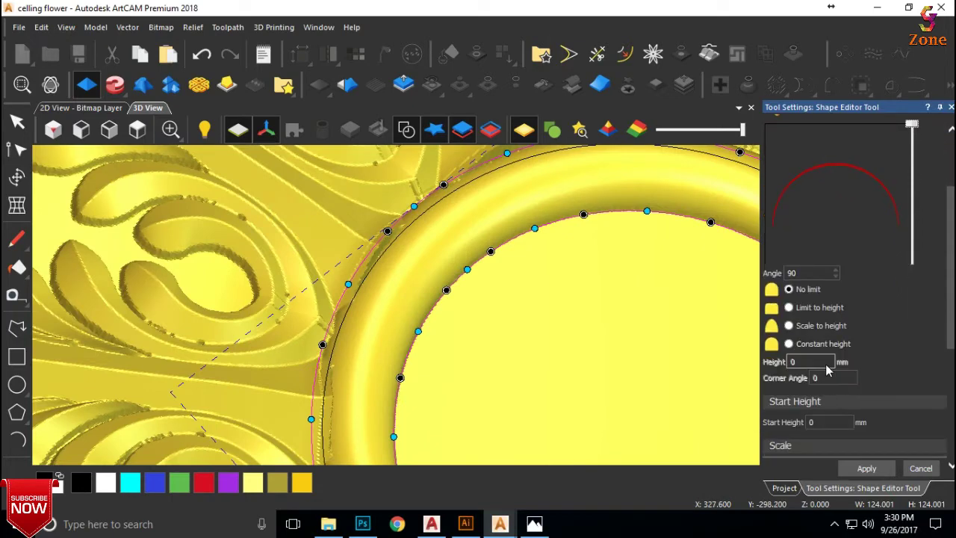
pyautogui.scroll(-3, 828, 369)
pyautogui.scroll(2, 826, 367)
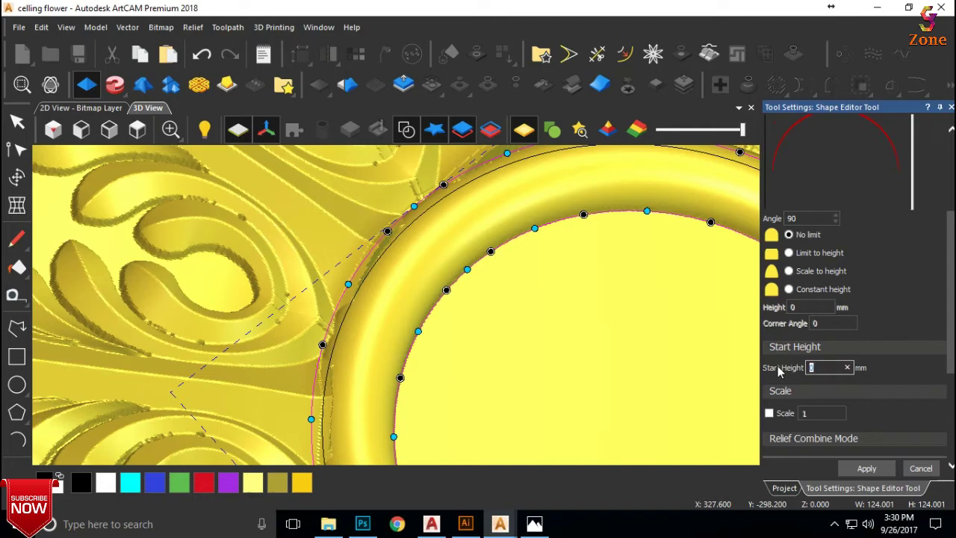
pyautogui.write('5')
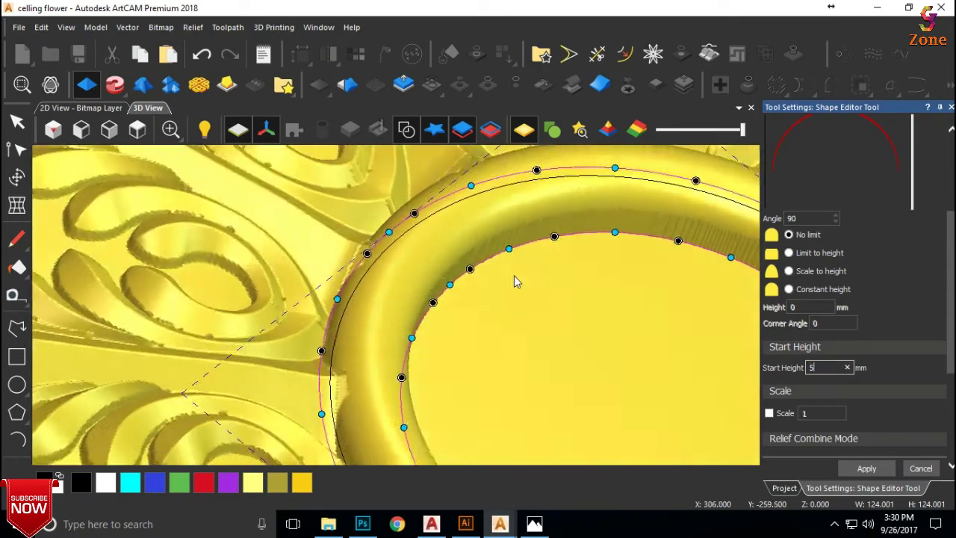
pyautogui.press('Return')
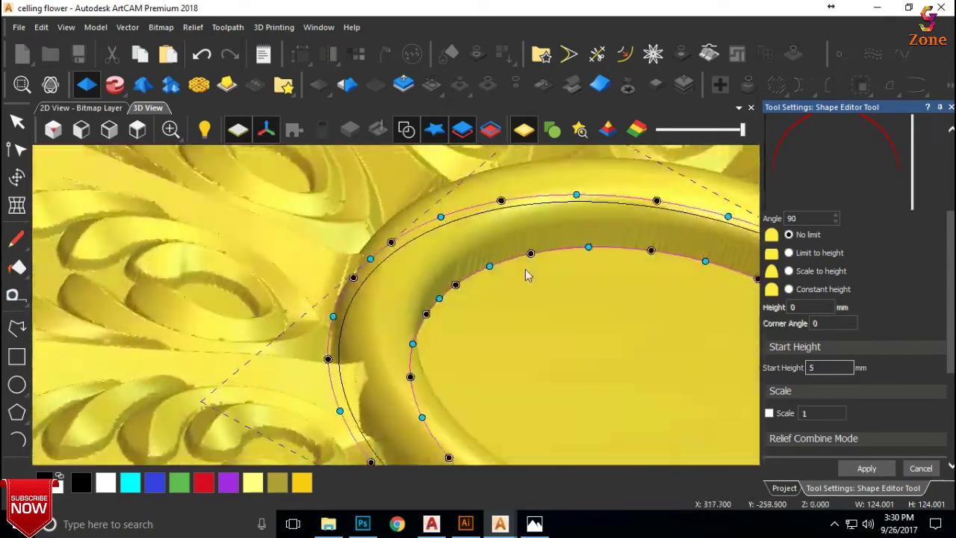
pyautogui.press('0')
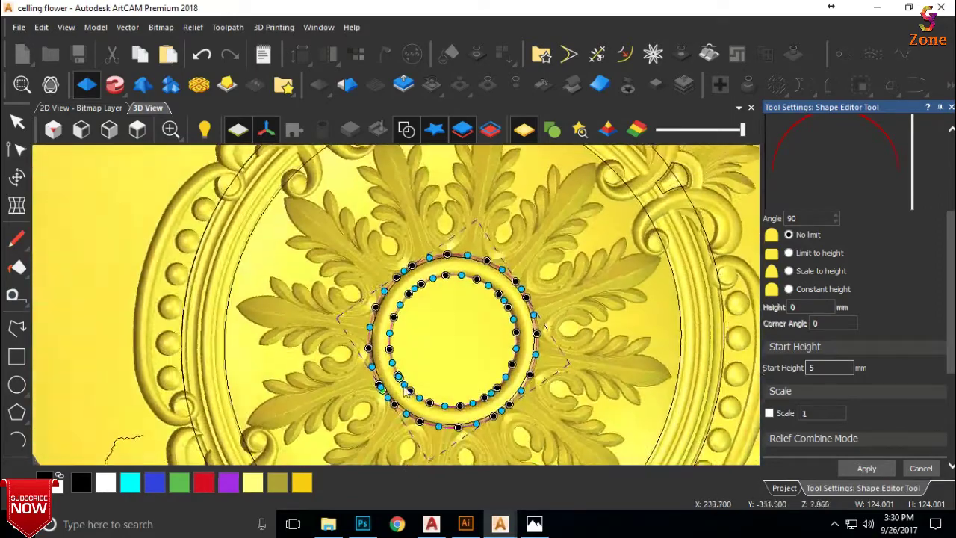
# Step: Try a start height of 6 mm for the central ring's round shape and inspect the ring's edge
pyautogui.scroll(5, 405, 389)
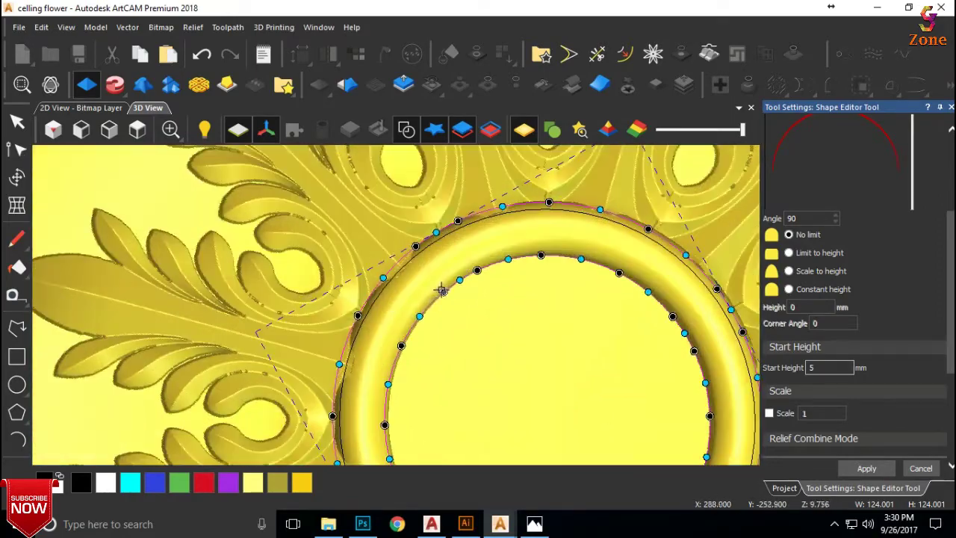
pyautogui.moveTo(419, 404); pyautogui.dragTo(435, 260)
pyautogui.scroll(-5, 435, 259)
pyautogui.moveTo(463, 335); pyautogui.dragTo(662, 366)
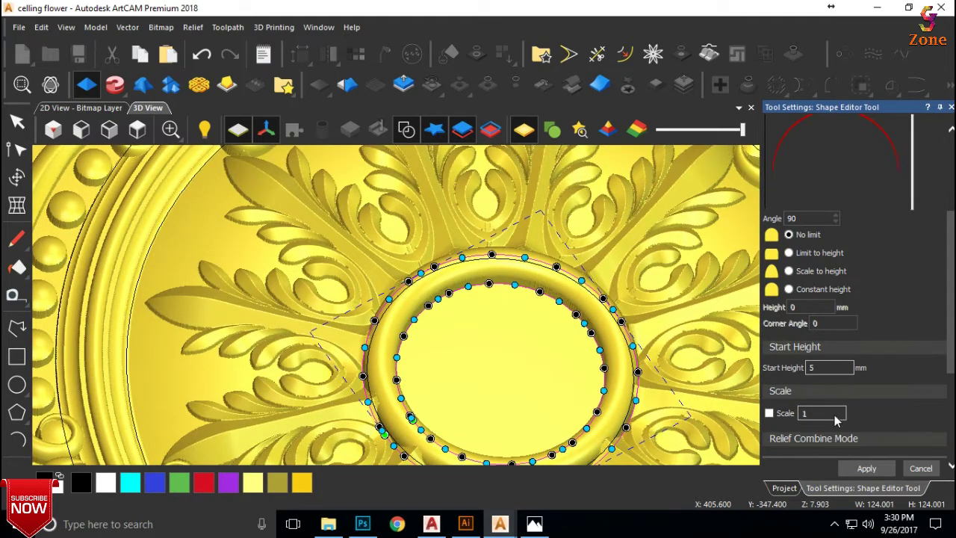
pyautogui.scroll(-1, 812, 340)
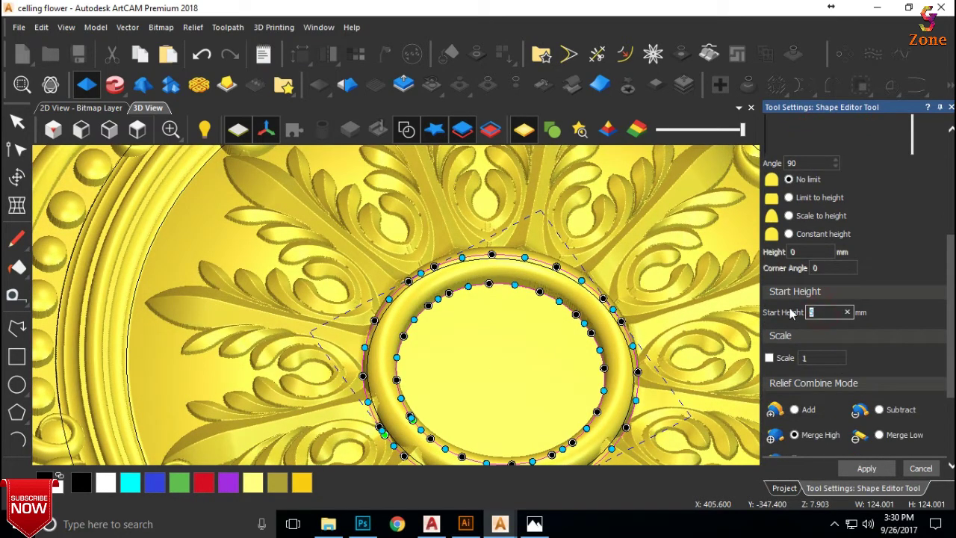
pyautogui.press('Return')
pyautogui.scroll(5, 523, 258)
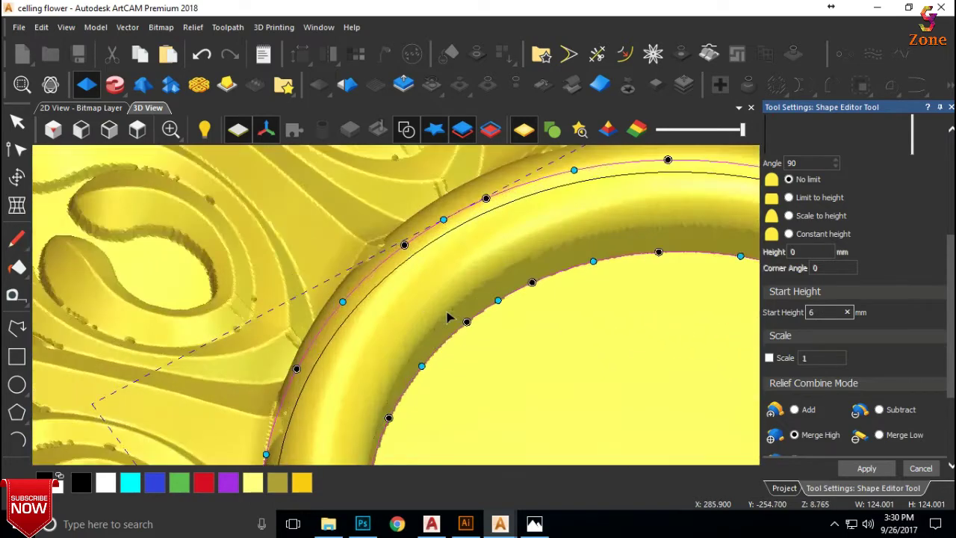
# Step: Set the start height of the central ring's round shape to 8 mm, apply it and close the Shape Editor
pyautogui.scroll(-1, 523, 258)
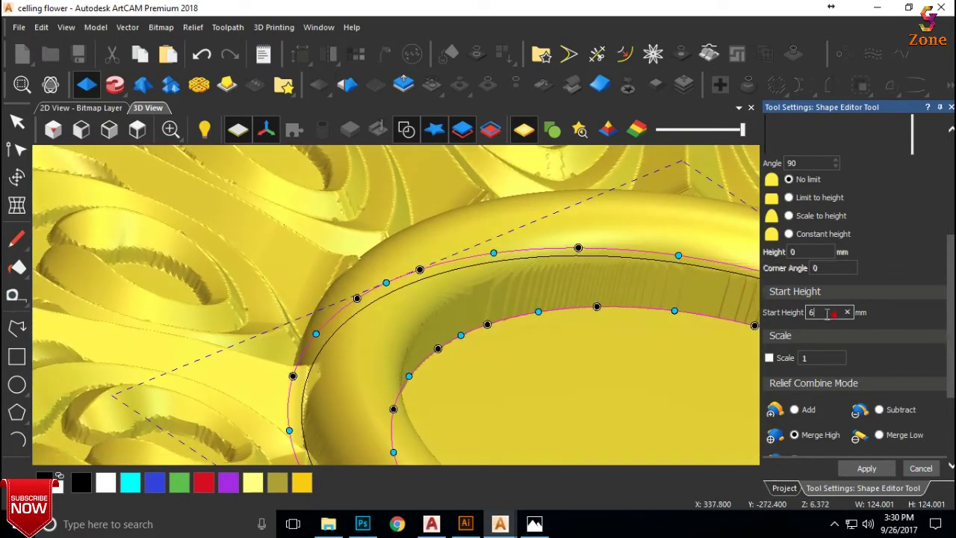
pyautogui.write('8')
pyautogui.press('Return')
pyautogui.moveTo(459, 316); pyautogui.dragTo(569, 389)
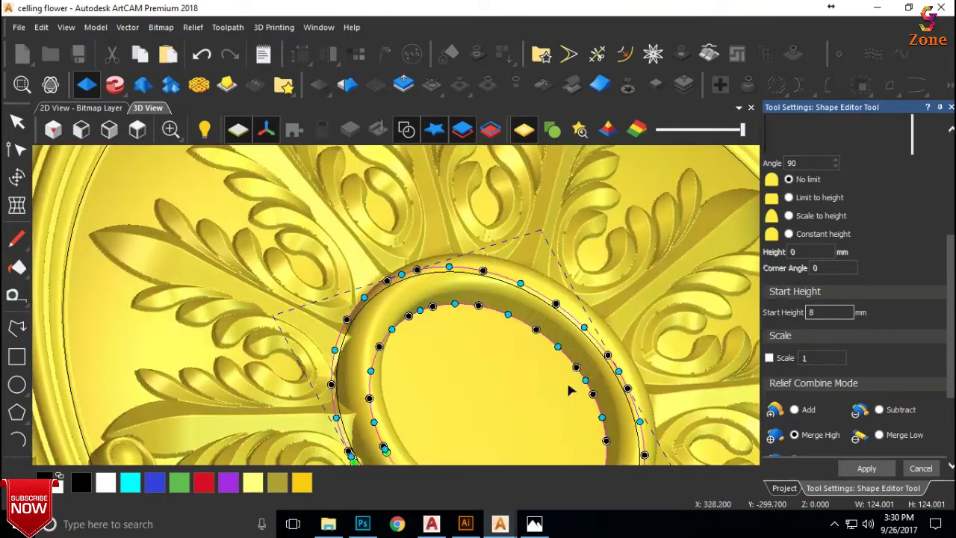
pyautogui.moveTo(489, 335); pyautogui.dragTo(475, 325)
pyautogui.click(865, 468)
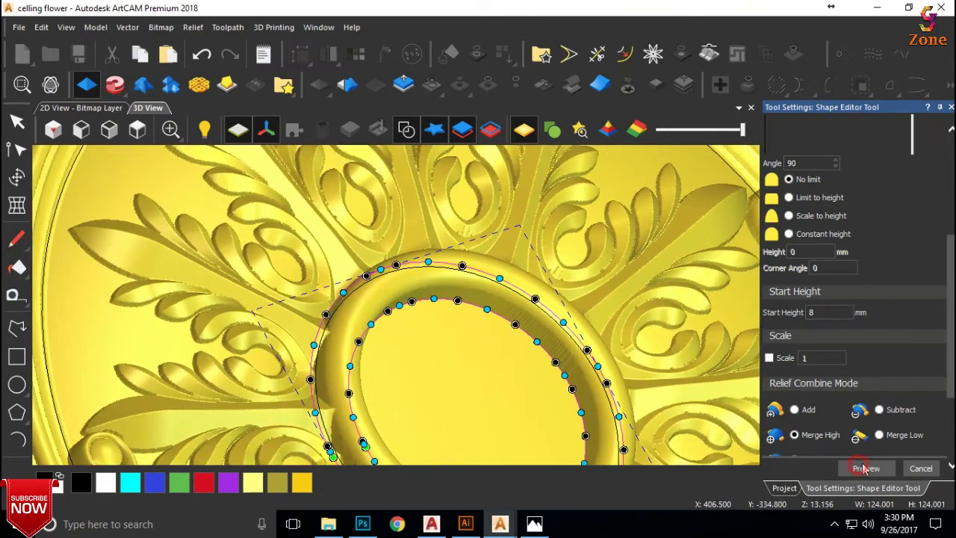
pyautogui.scroll(-5, 474, 331)
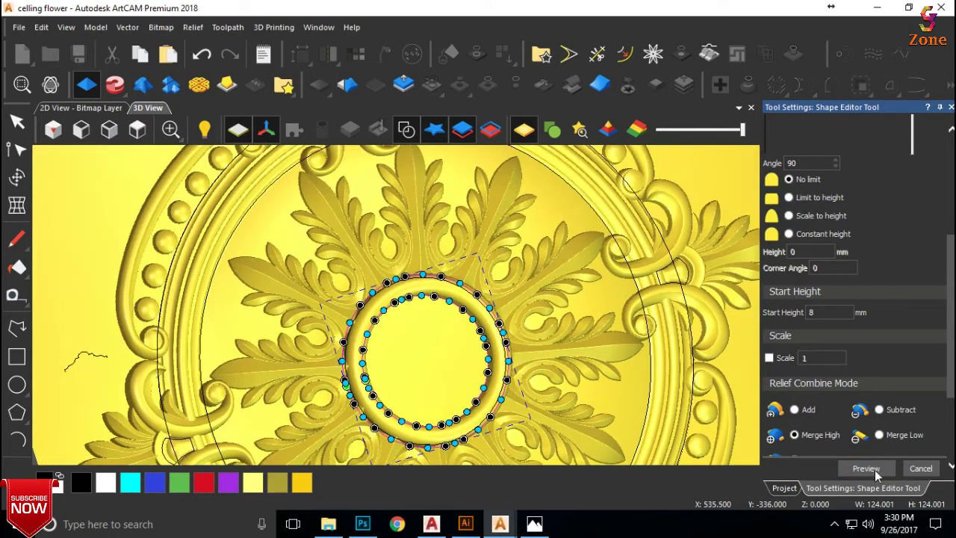
pyautogui.scroll(-3, 882, 397)
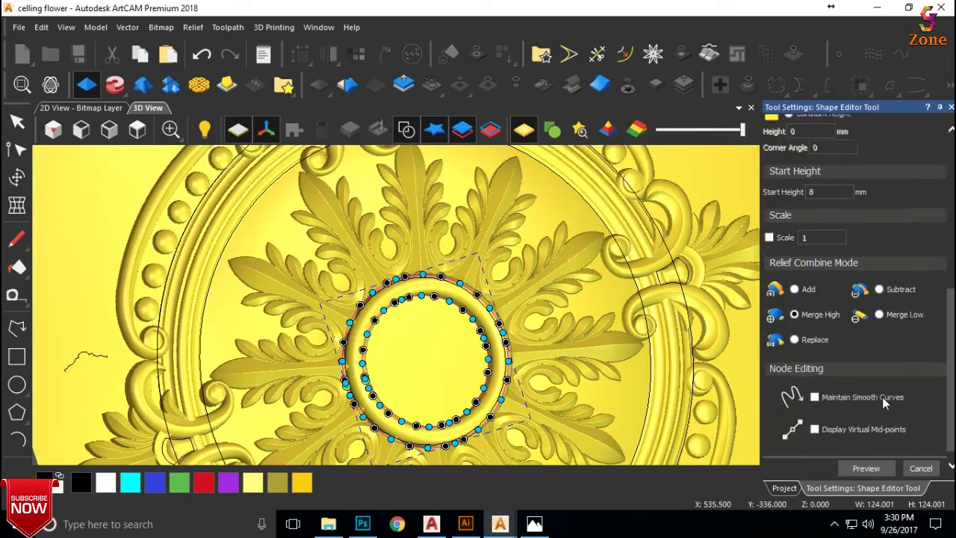
pyautogui.click(922, 468)
# Step: Hide the vectors and compare the relief's centre with the reference photo of the ceiling flower in Photos
pyautogui.scroll(3, 424, 334)
pyautogui.click(407, 130)
pyautogui.scroll(-5, 441, 224)
pyautogui.moveTo(464, 307); pyautogui.dragTo(385, 332)
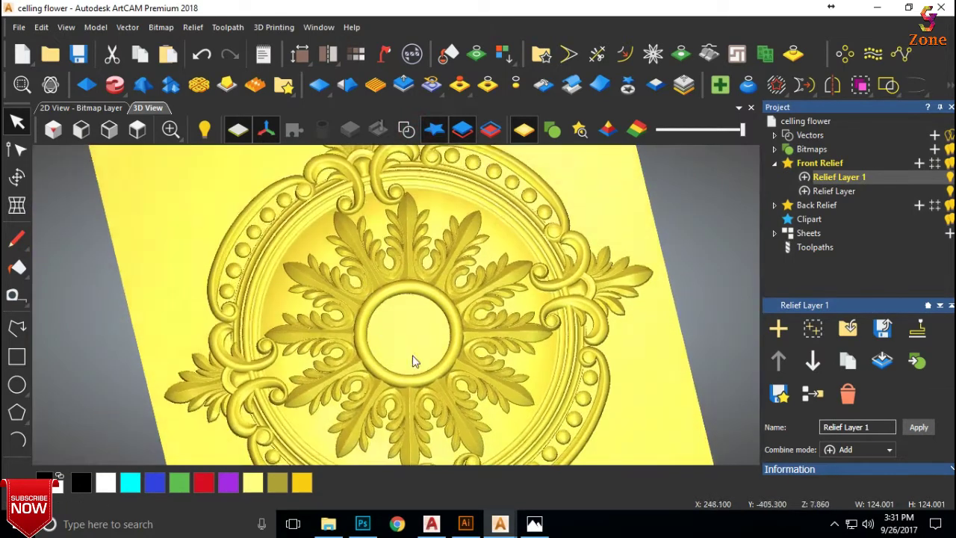
pyautogui.click(534, 524)
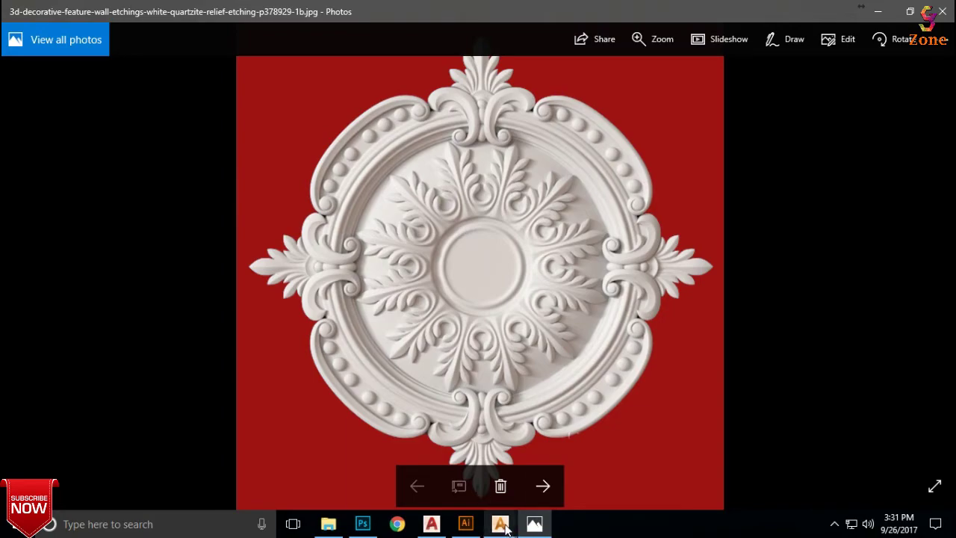
pyautogui.moveTo(504, 526)
pyautogui.click(571, 456)
pyautogui.scroll(4, 449, 321)
pyautogui.moveTo(417, 240); pyautogui.dragTo(418, 288)
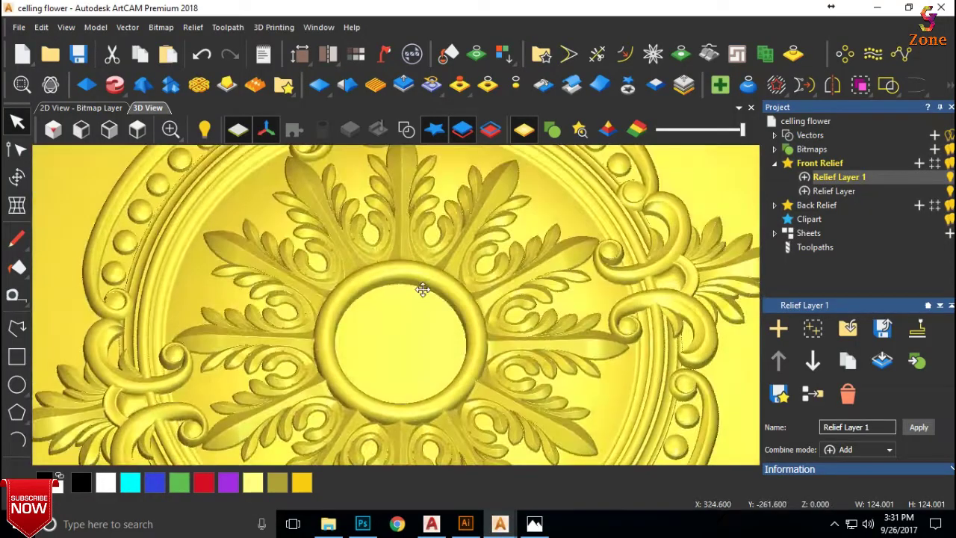
# Step: Show the vectors and give the innermost centre circle a Round shape profile at about 37 degrees on Relief Layer 1
pyautogui.click(171, 132)
pyautogui.click(407, 133)
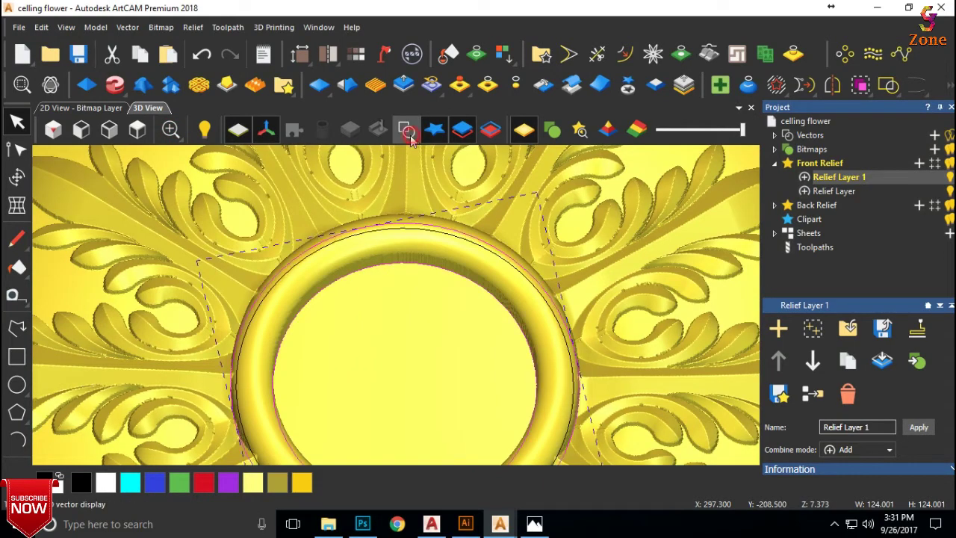
pyautogui.click(136, 131)
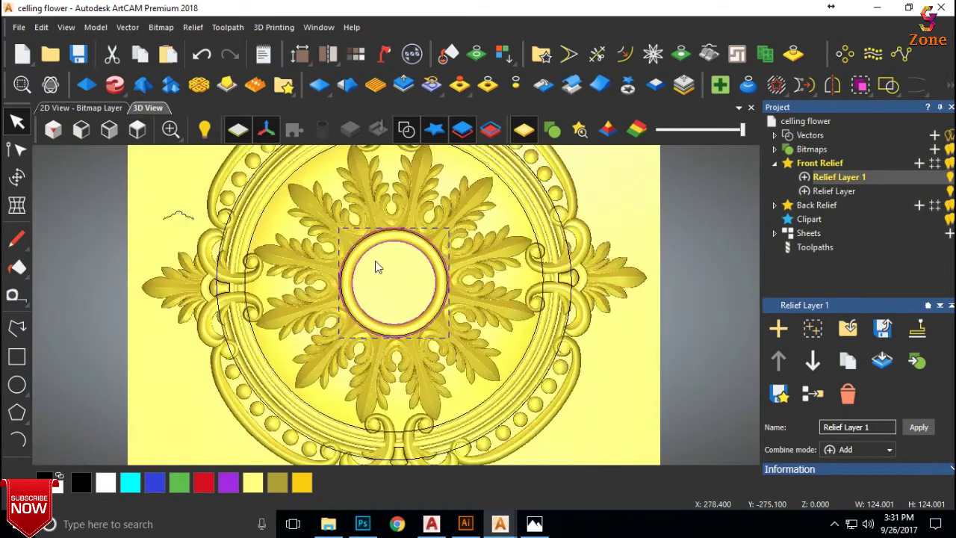
pyautogui.scroll(3, 377, 268)
pyautogui.click(376, 232)
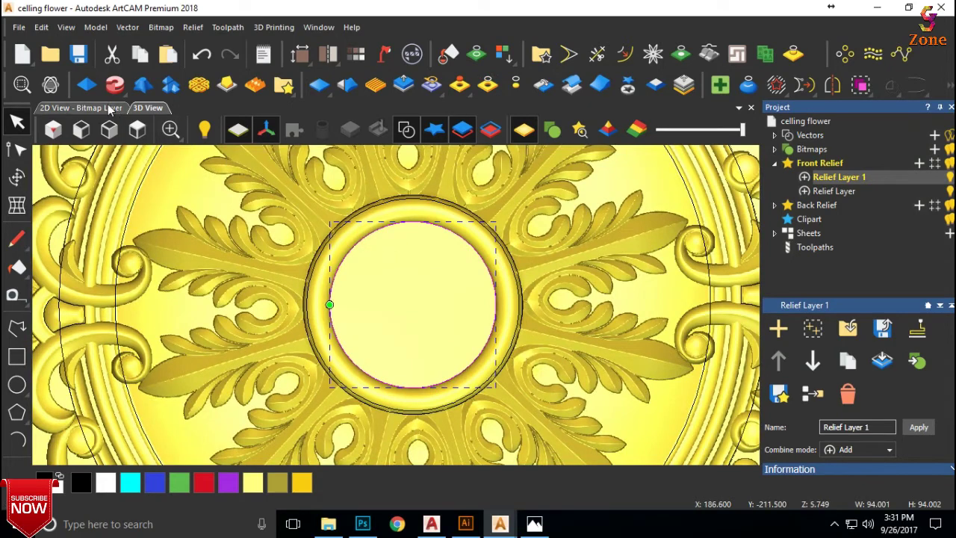
pyautogui.click(87, 84)
pyautogui.scroll(2, 442, 301)
pyautogui.moveTo(441, 304); pyautogui.dragTo(452, 179)
pyautogui.moveTo(911, 236); pyautogui.dragTo(917, 276)
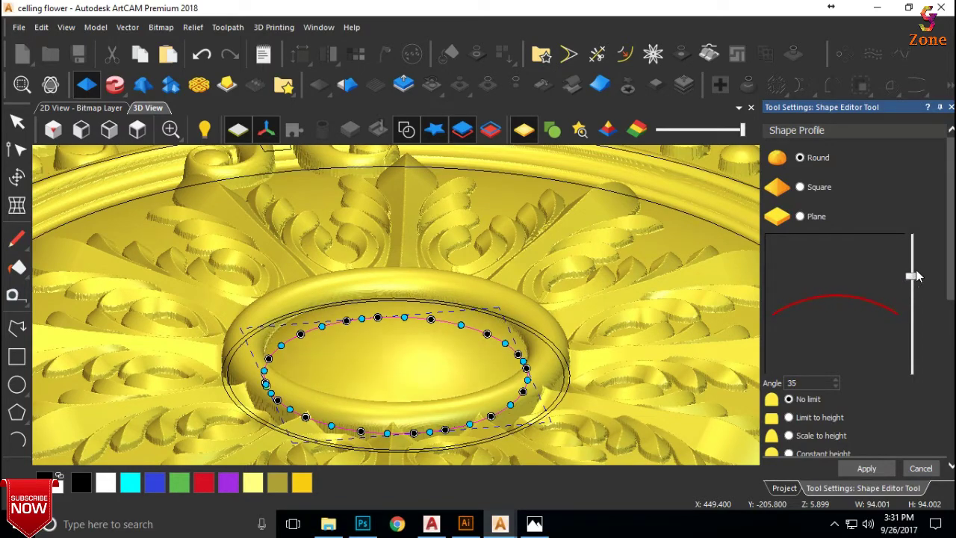
pyautogui.scroll(-3, 498, 299)
pyautogui.moveTo(497, 298); pyautogui.dragTo(441, 301)
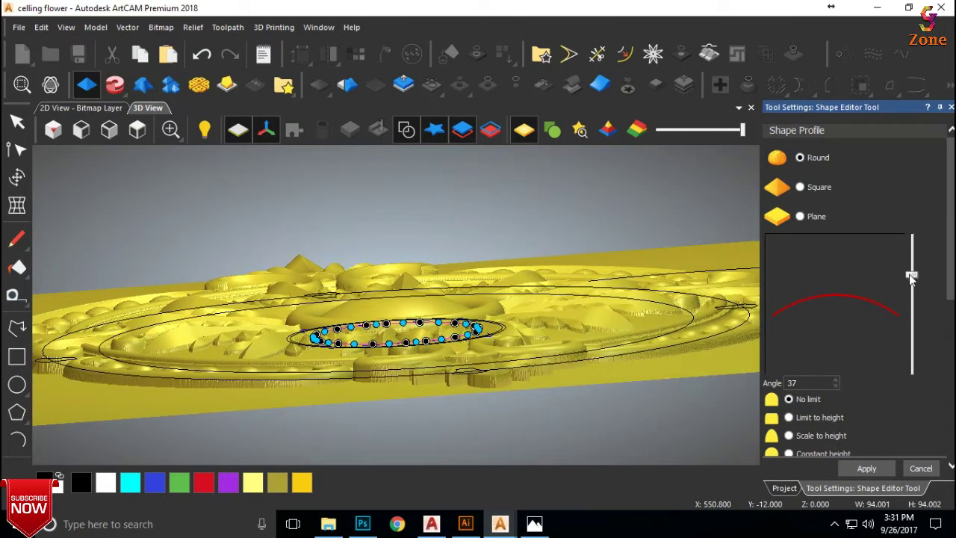
# Step: Lower the centre dome's Round profile angle to 22 degrees while checking its height from the side, and apply it
pyautogui.click(81, 130)
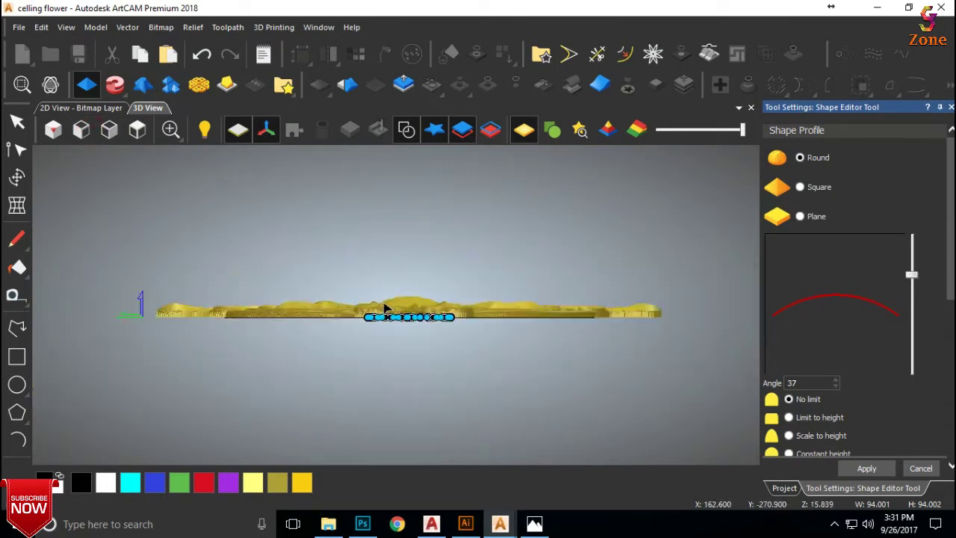
pyautogui.scroll(2, 384, 308)
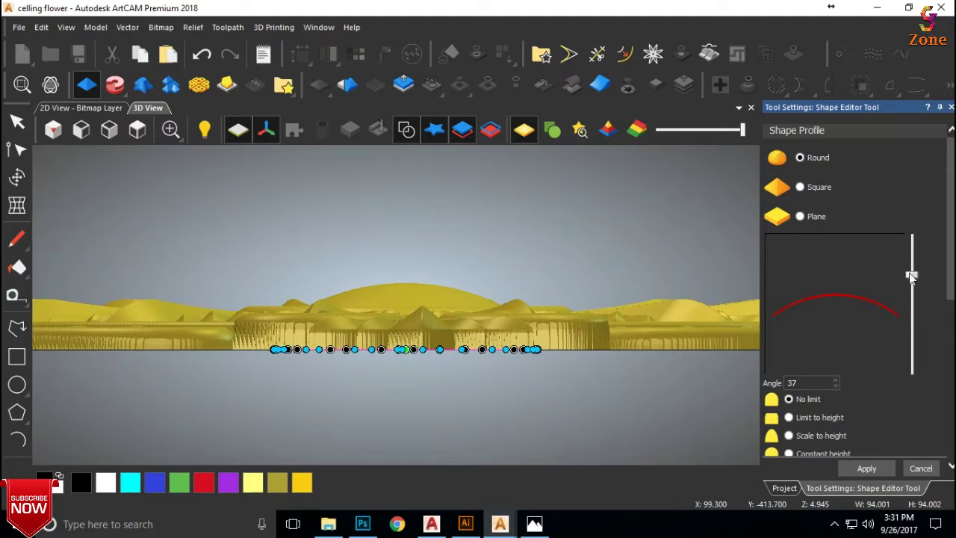
pyautogui.moveTo(911, 277); pyautogui.dragTo(912, 289)
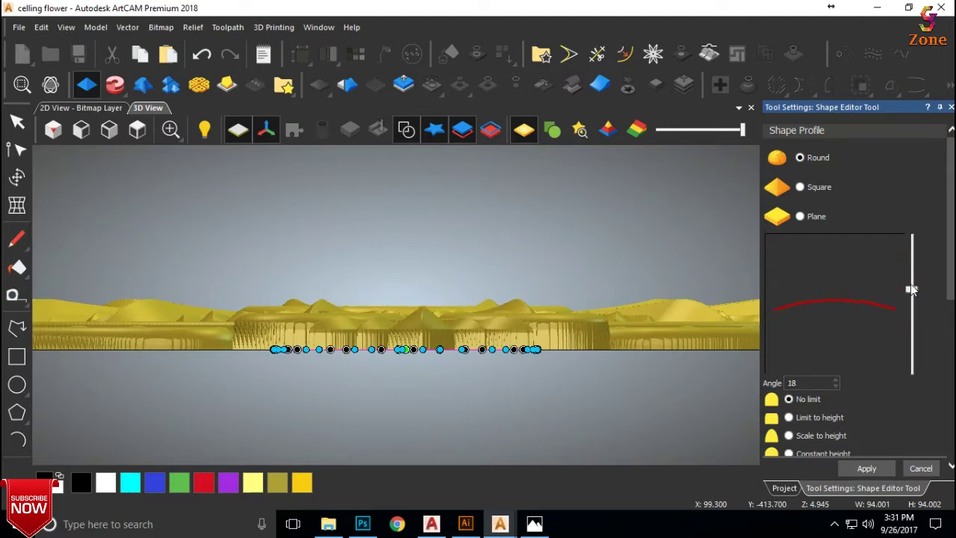
pyautogui.moveTo(911, 281); pyautogui.dragTo(912, 283)
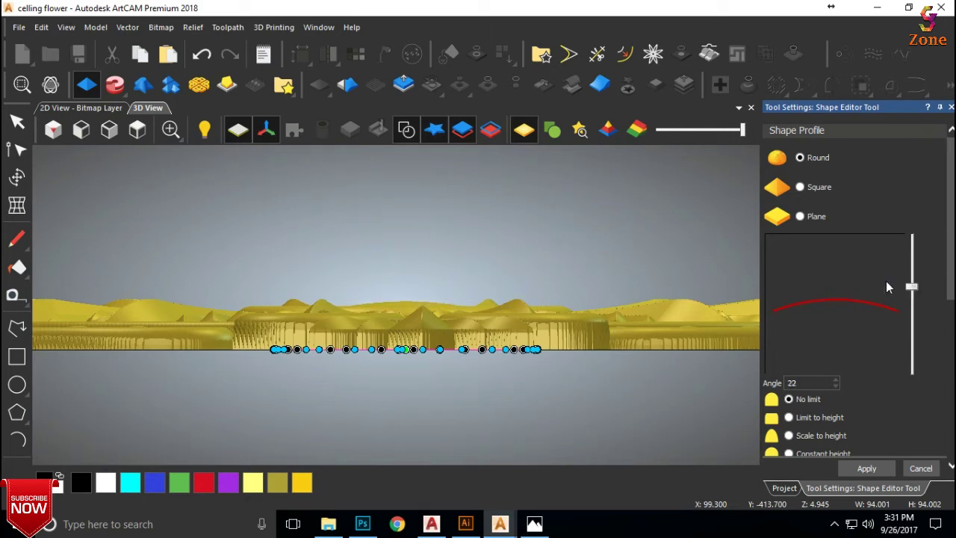
pyautogui.moveTo(523, 297); pyautogui.dragTo(389, 239)
pyautogui.scroll(6, 391, 305)
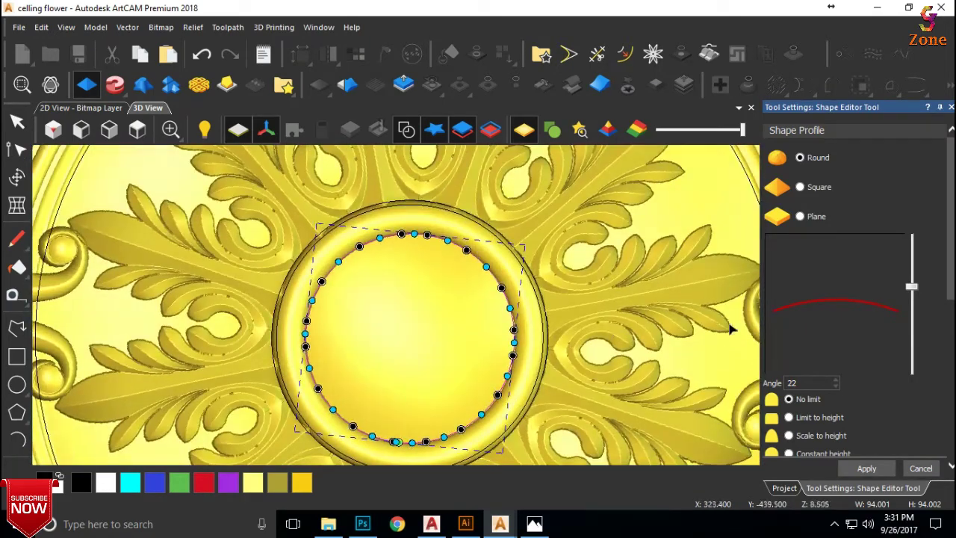
pyautogui.scroll(-6, 876, 425)
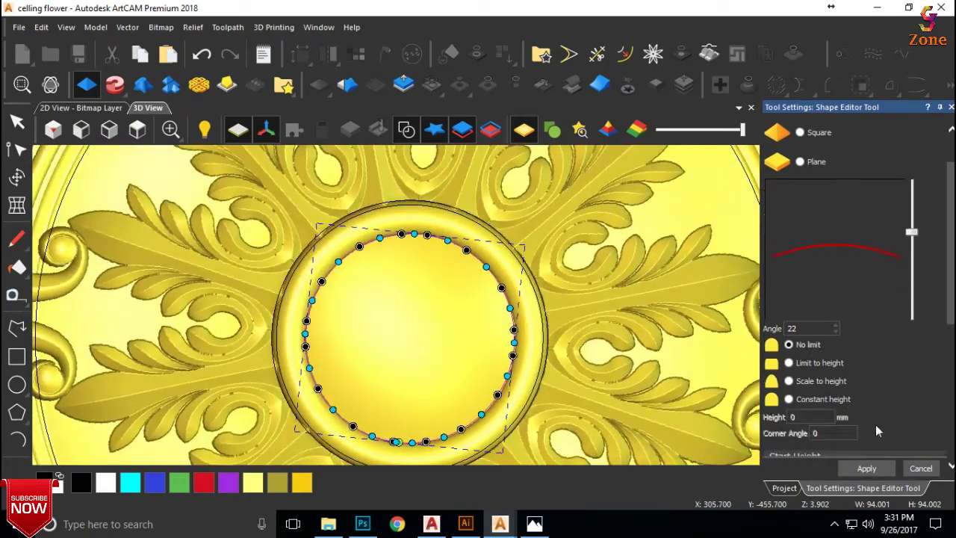
pyautogui.click(867, 468)
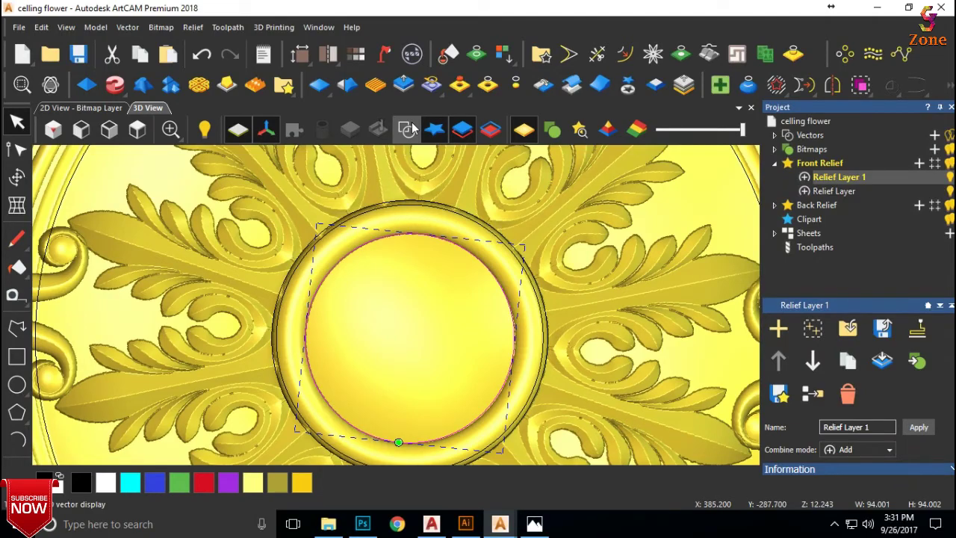
# Step: Hide the vectors and examine the whole relief around the domed centre, glancing at the 2D view
pyautogui.scroll(-6, 450, 241)
pyautogui.moveTo(449, 244); pyautogui.dragTo(402, 292)
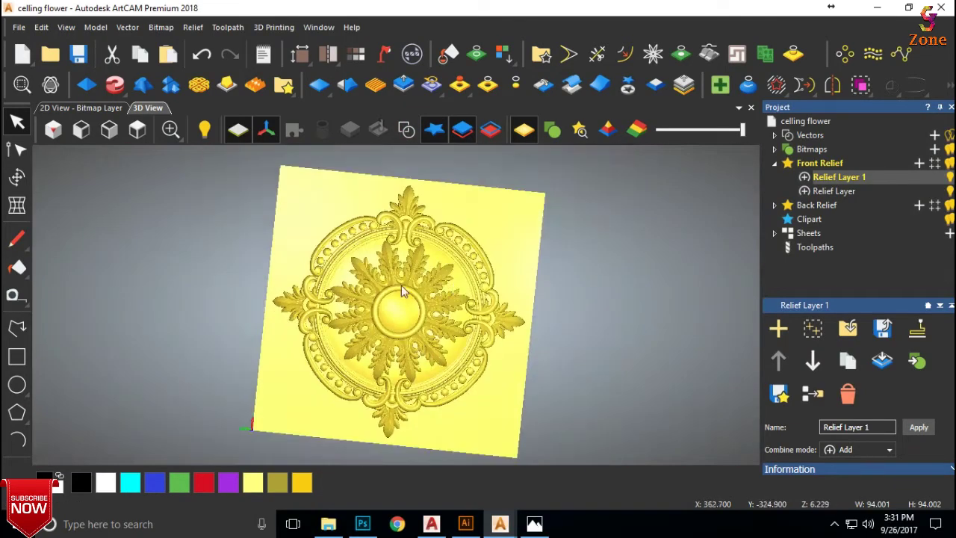
pyautogui.scroll(5, 401, 285)
pyautogui.moveTo(474, 328)
pyautogui.mouseDown()
pyautogui.moveTo(506, 210)
pyautogui.moveTo(491, 168)
pyautogui.moveTo(466, 313)
pyautogui.moveTo(492, 270)
pyautogui.mouseUp()
pyautogui.click(79, 109)
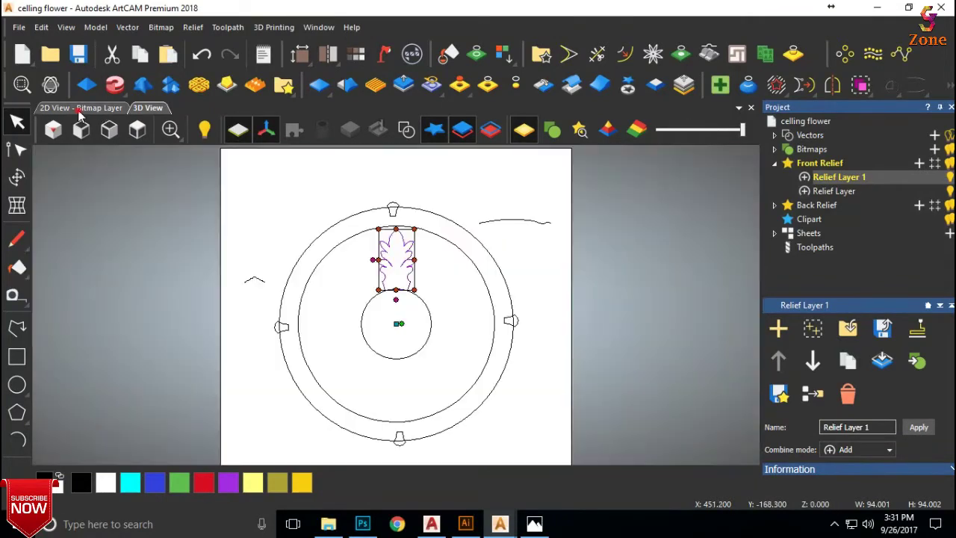
pyautogui.click(152, 110)
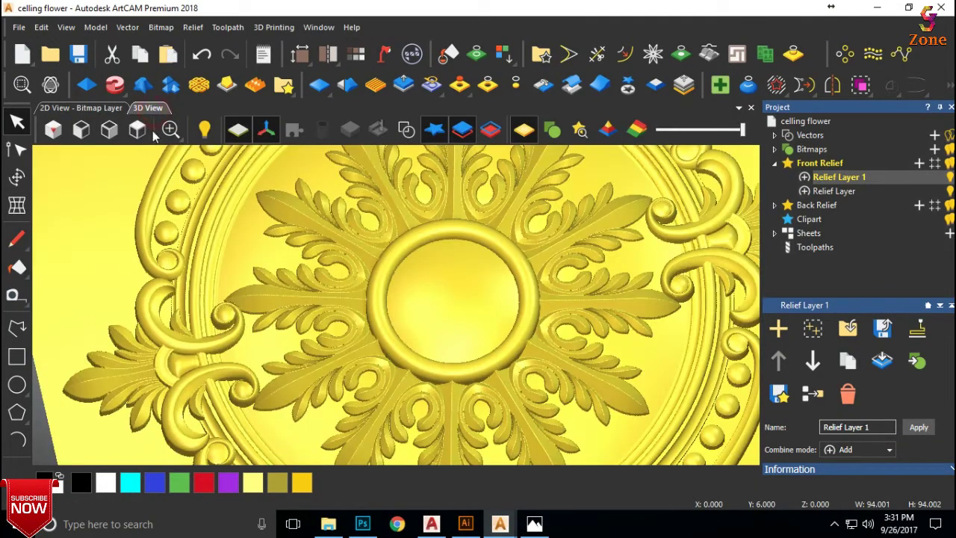
# Step: Show the vectors from above and offset the innermost centre circle inwards by 10 mm twice in succession
pyautogui.click(138, 130)
pyautogui.scroll(8, 408, 293)
pyautogui.click(405, 131)
pyautogui.scroll(3, 426, 306)
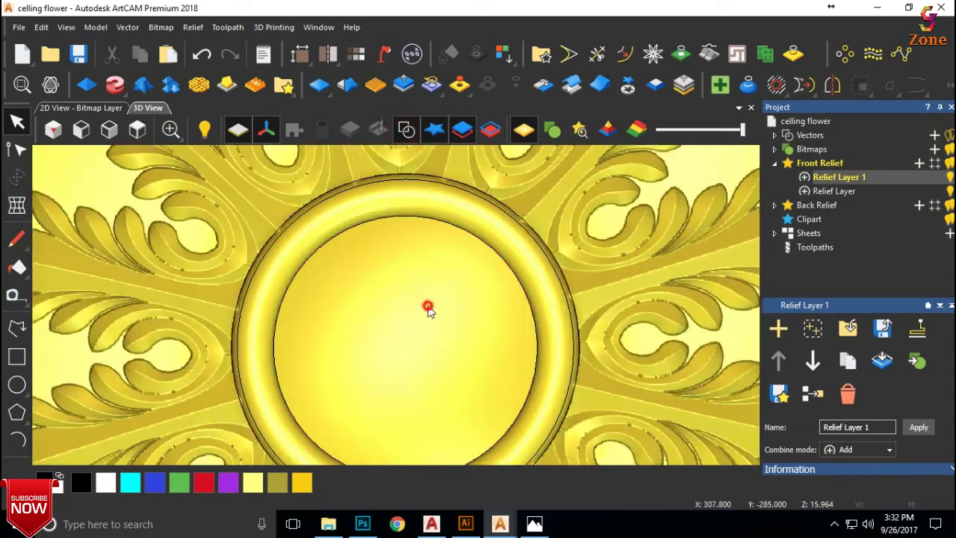
pyautogui.click(388, 218)
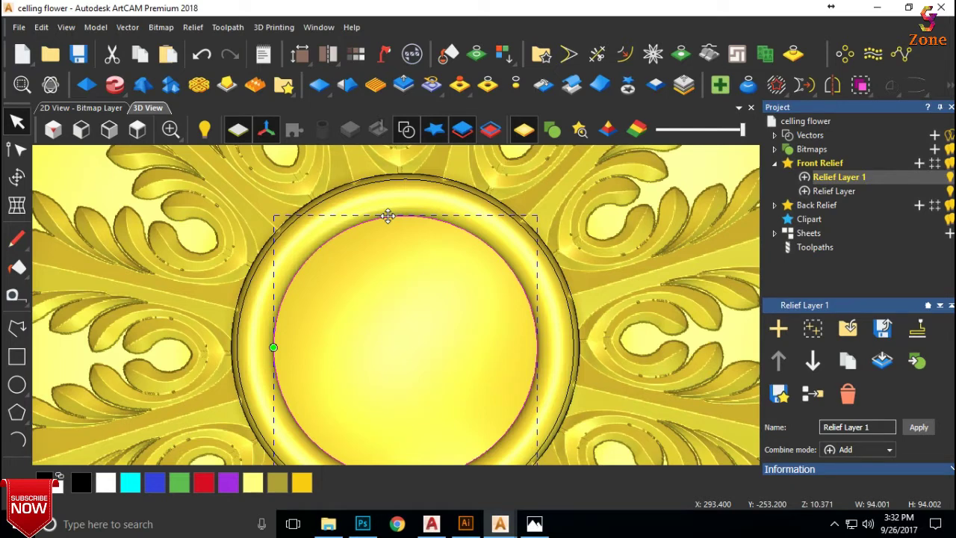
pyautogui.click(625, 53)
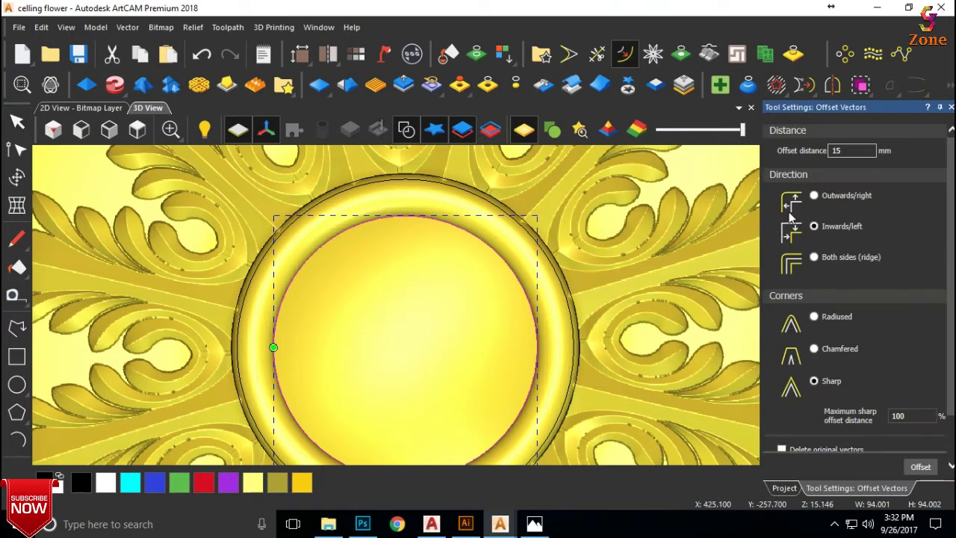
pyautogui.press('BackSpace')
pyautogui.write('0')
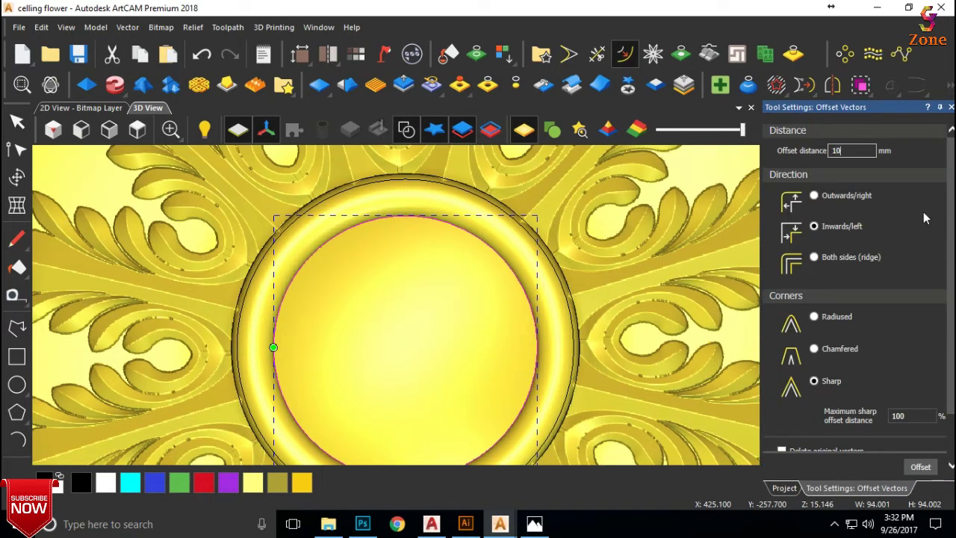
pyautogui.click(923, 469)
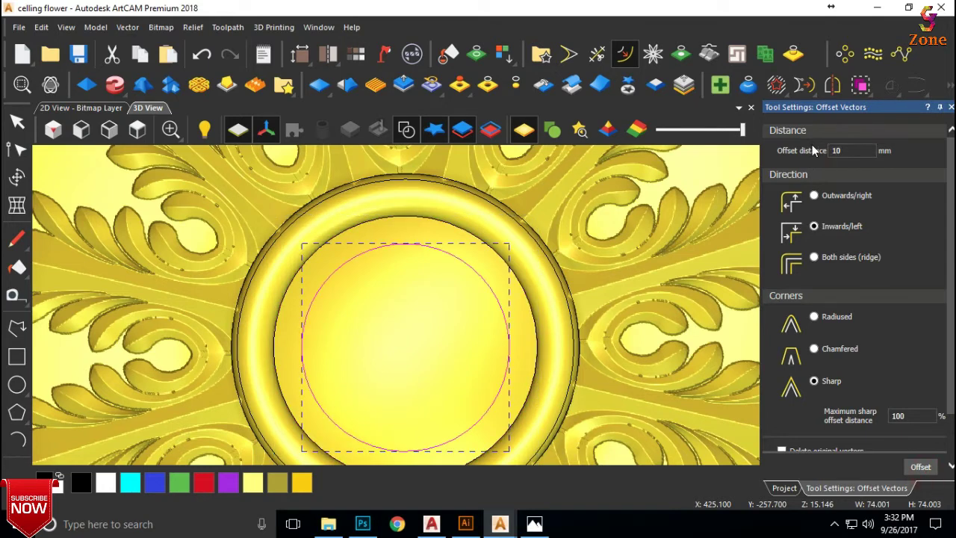
pyautogui.click(924, 468)
# Step: Select the two innermost centre circles and give them a Round shape profile at 45 degrees in Add mode
pyautogui.click(467, 264)
pyautogui.click(465, 266)
pyautogui.keyDown('shift'); pyautogui.click(450, 288); pyautogui.keyUp('shift')
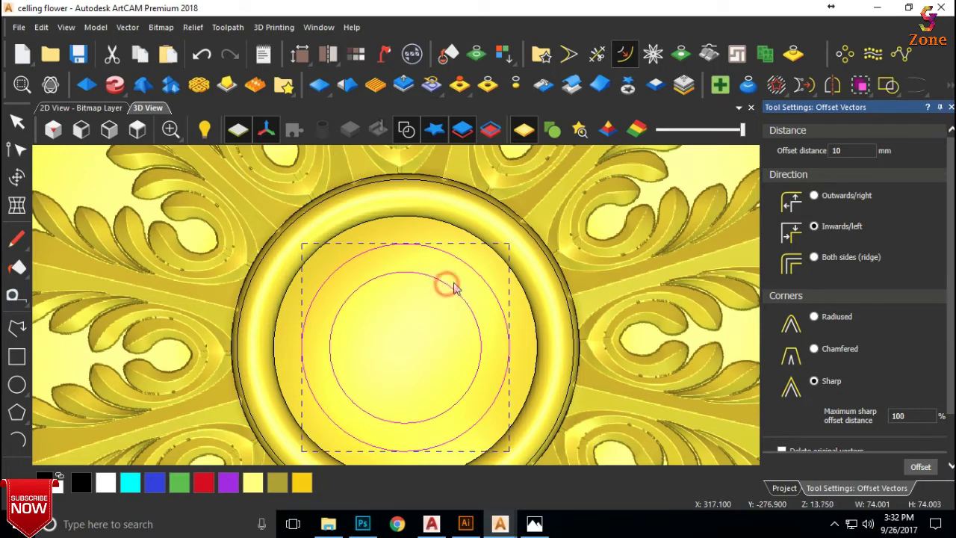
pyautogui.click(88, 86)
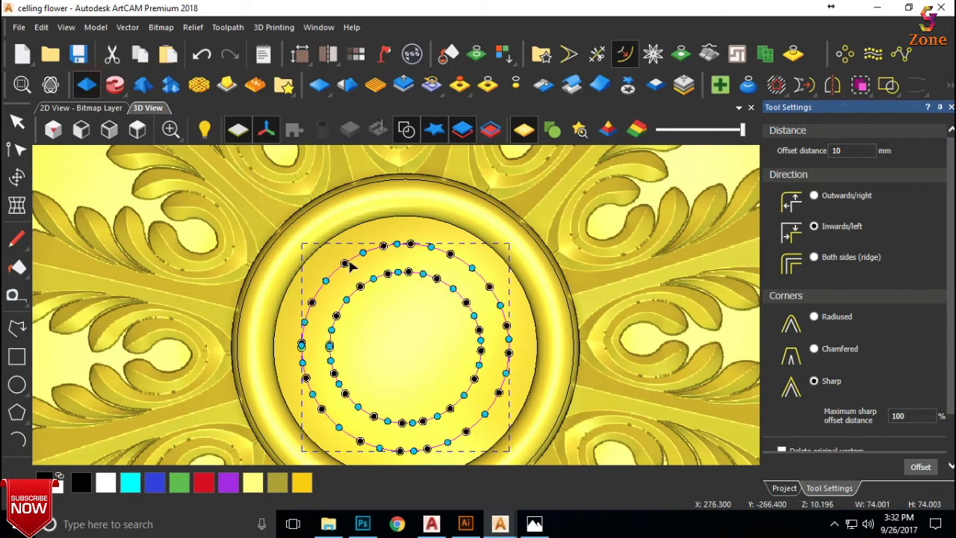
pyautogui.moveTo(406, 283); pyautogui.dragTo(444, 188)
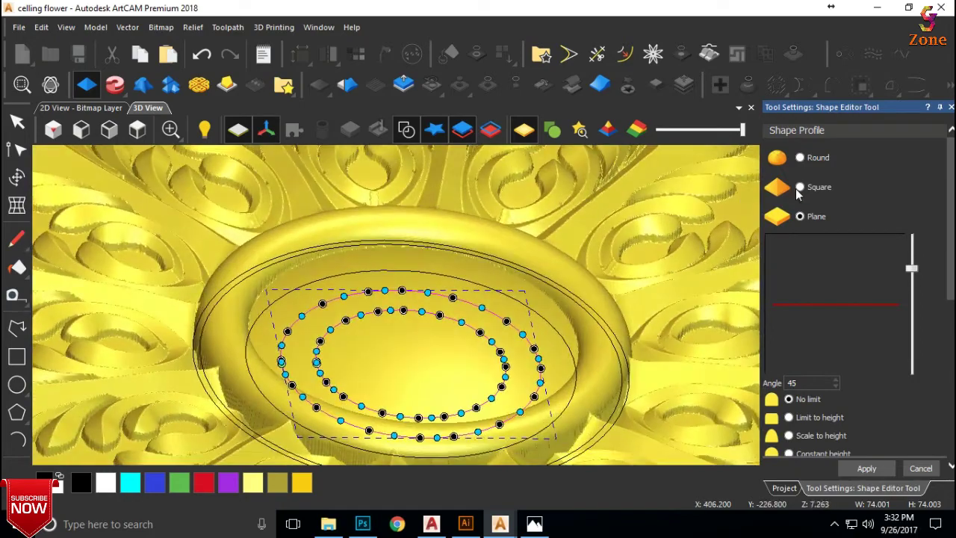
pyautogui.moveTo(427, 315); pyautogui.dragTo(417, 340)
pyautogui.scroll(-3, 838, 373)
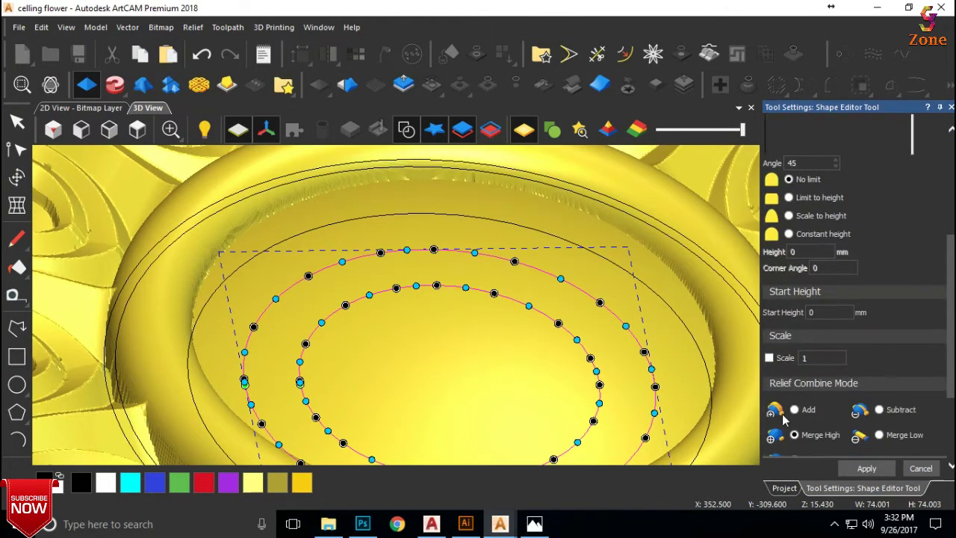
pyautogui.click(794, 410)
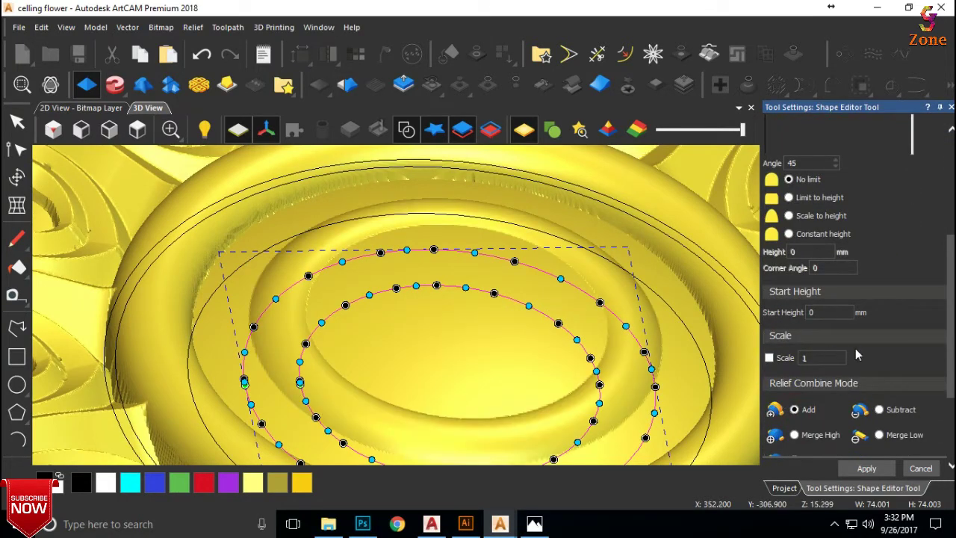
pyautogui.scroll(-3, 535, 298)
pyautogui.moveTo(534, 298); pyautogui.dragTo(541, 262)
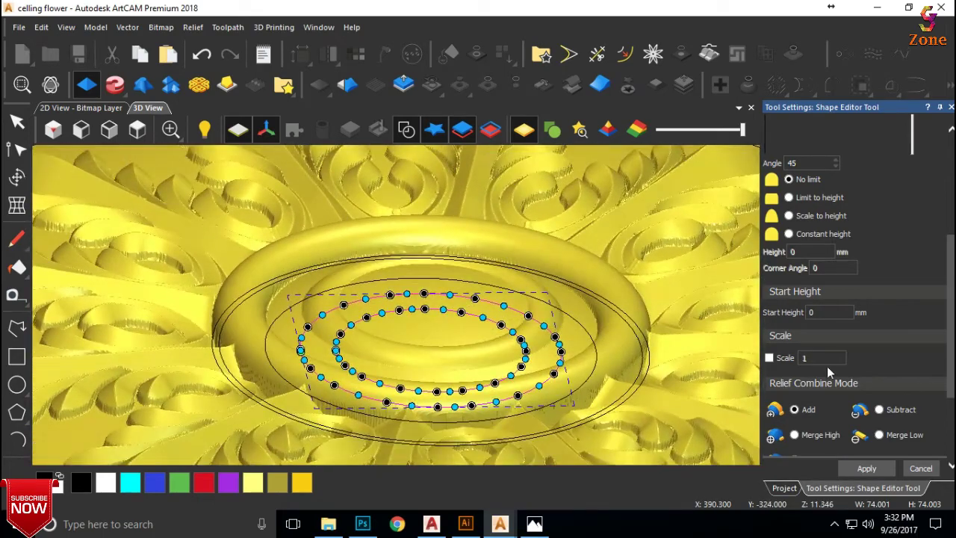
# Step: Switch the inner ring's combine mode to Subtract, raise its Round profile angle to 63 degrees and apply it
pyautogui.click(880, 410)
pyautogui.moveTo(579, 310); pyautogui.dragTo(495, 296)
pyautogui.scroll(3, 925, 306)
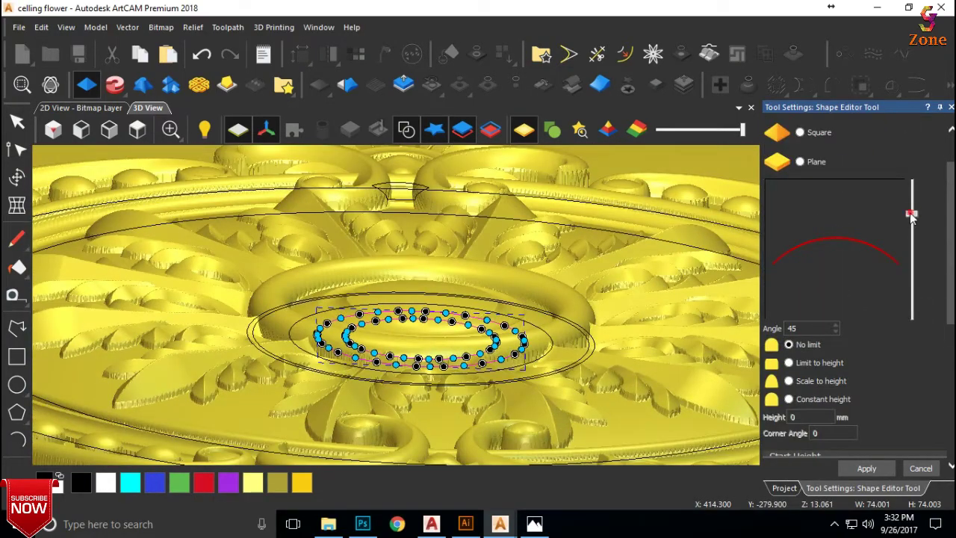
pyautogui.moveTo(911, 211); pyautogui.dragTo(913, 199)
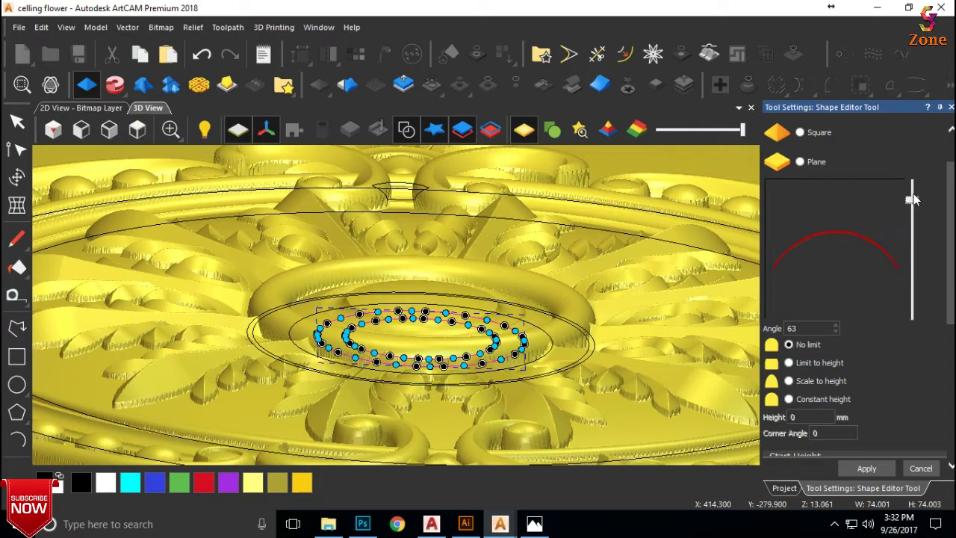
pyautogui.moveTo(439, 302); pyautogui.dragTo(418, 422)
pyautogui.scroll(2, 390, 406)
pyautogui.click(865, 469)
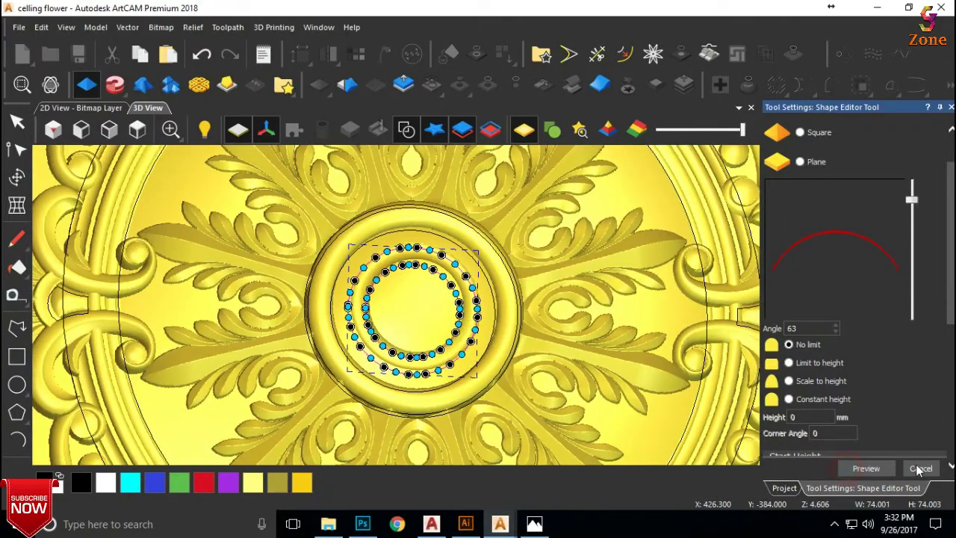
pyautogui.click(921, 469)
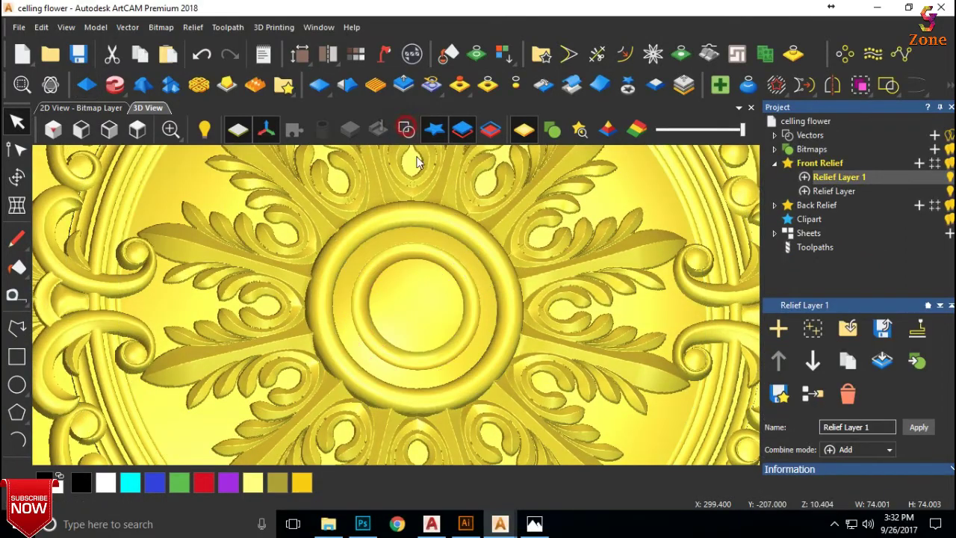
# Step: Hide the vectors, check the whole relief from above and save the model
pyautogui.click(406, 130)
pyautogui.moveTo(445, 276); pyautogui.dragTo(423, 302)
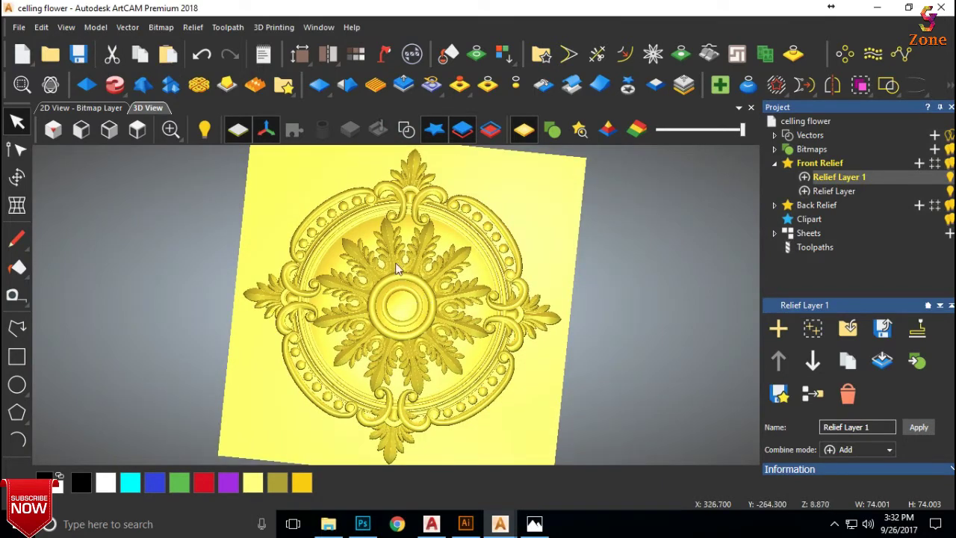
pyautogui.click(136, 130)
pyautogui.scroll(2, 406, 298)
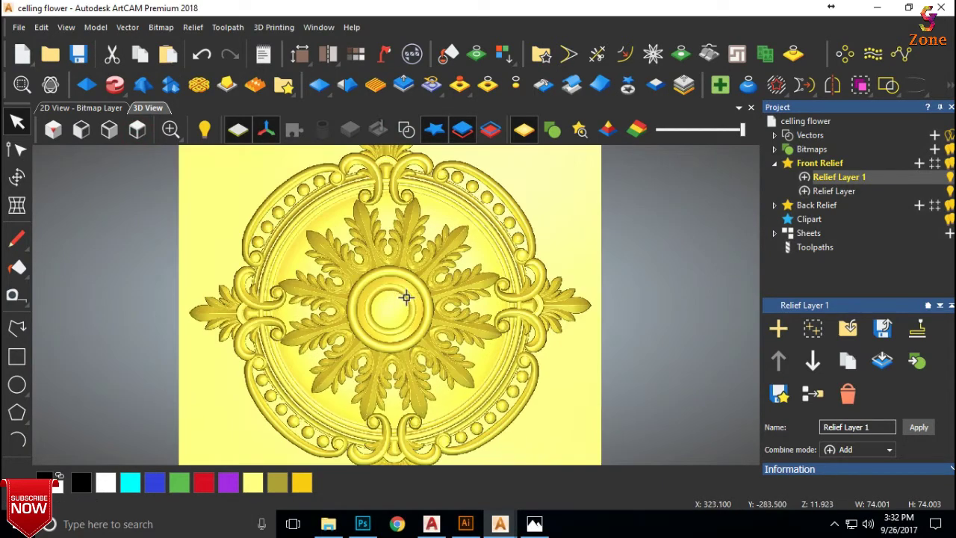
pyautogui.scroll(2, 405, 300)
pyautogui.scroll(-2, 406, 302)
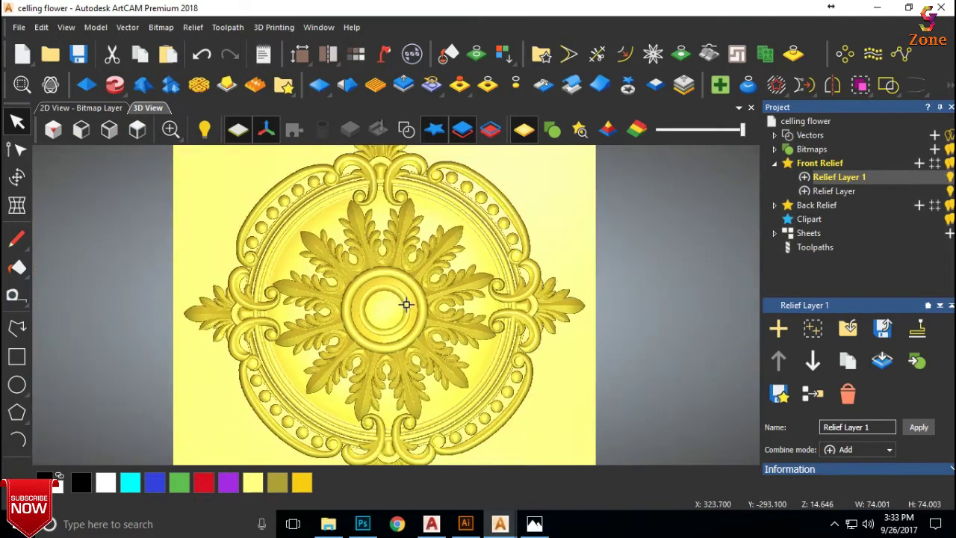
pyautogui.hotkey('ctrl', 's')
pyautogui.scroll(-1, 405, 304)
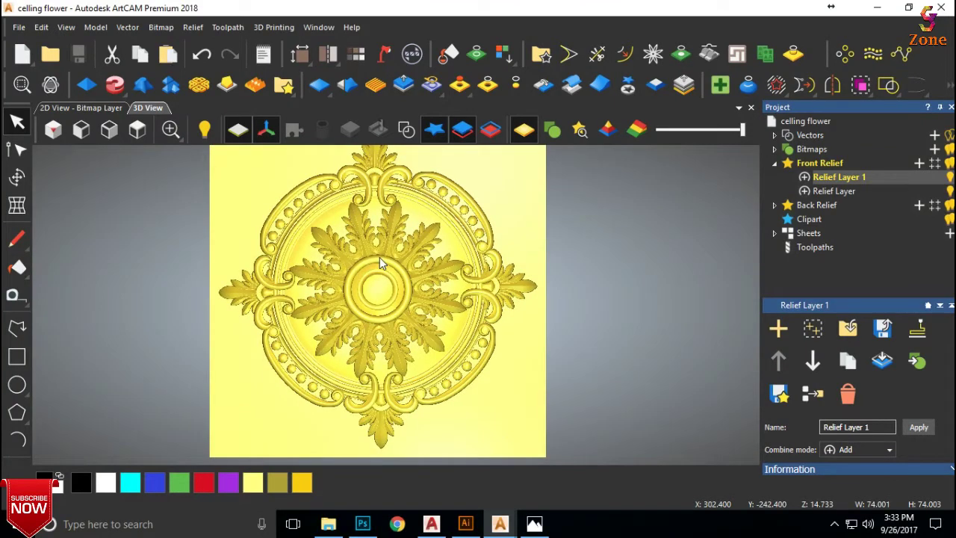
# Step: Show the vectors and examine the upper leaf ornament where its scrolls meet the outer ring
pyautogui.click(406, 129)
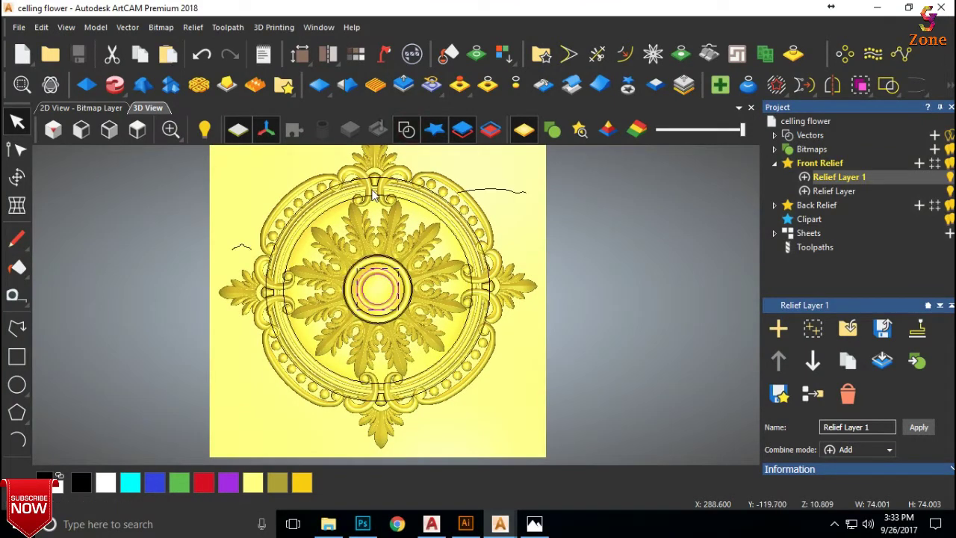
pyautogui.scroll(4, 365, 194)
pyautogui.scroll(-3, 365, 196)
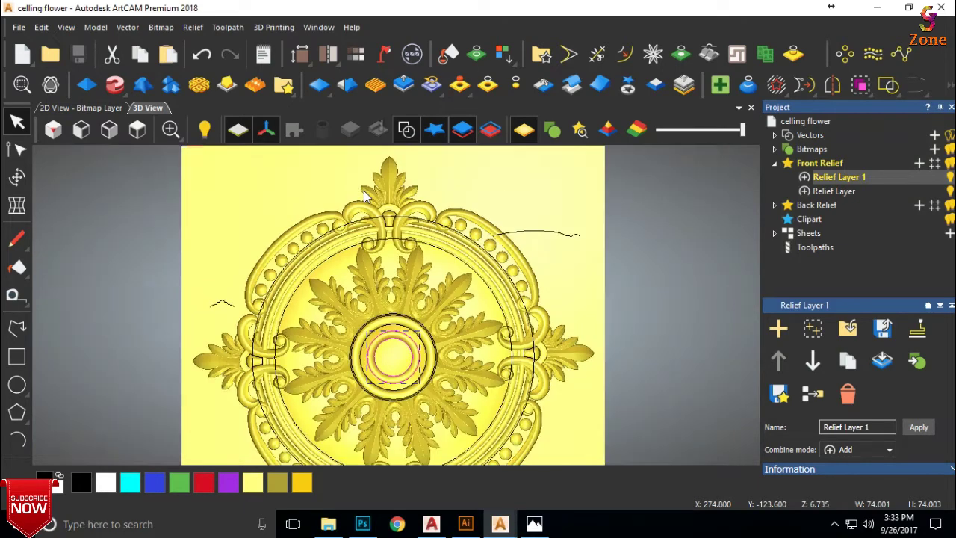
pyautogui.scroll(-1, 363, 190)
pyautogui.scroll(3, 381, 193)
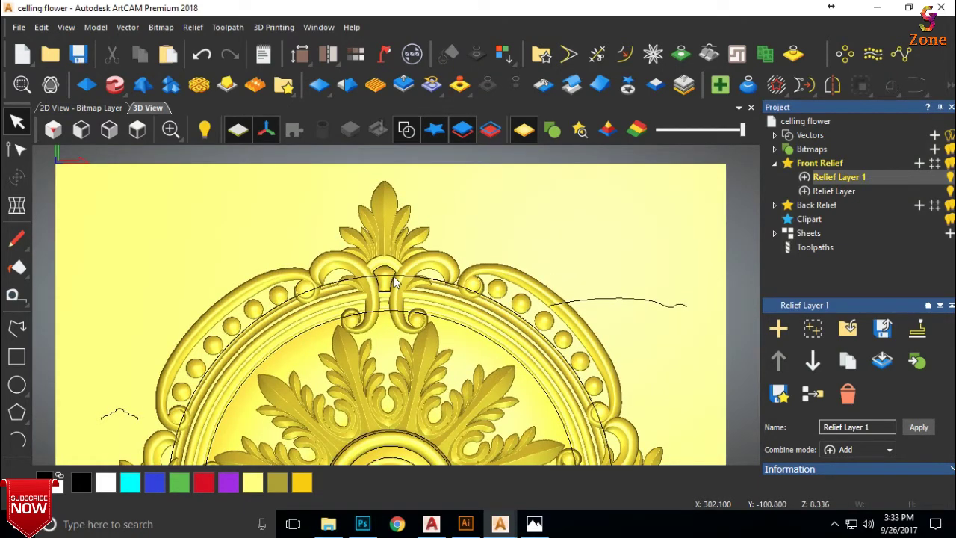
pyautogui.scroll(-2, 396, 283)
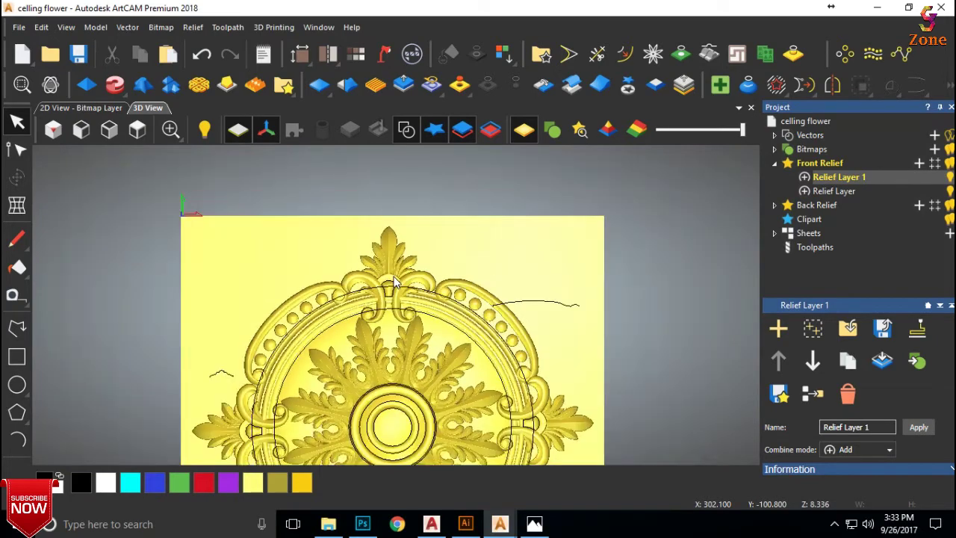
pyautogui.scroll(-2, 396, 282)
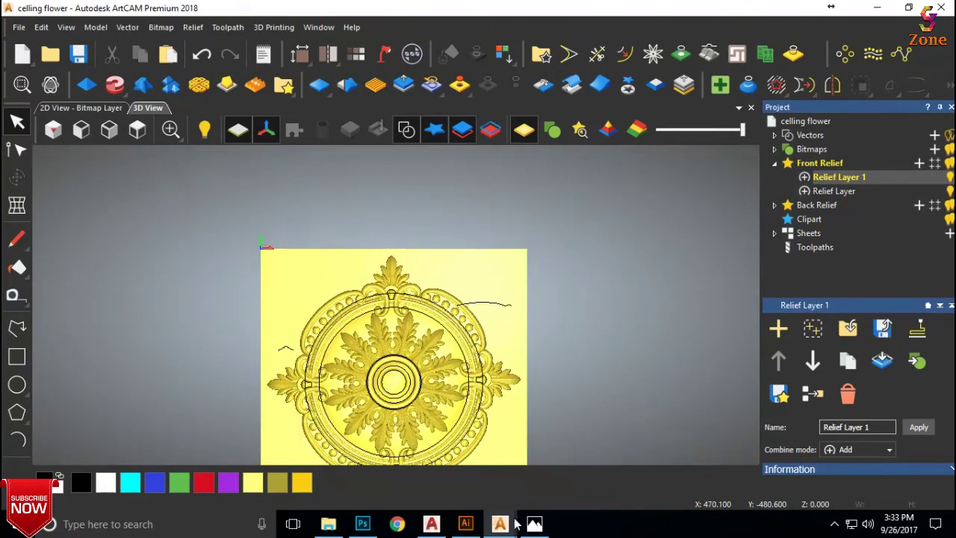
# Step: Switch to the ArtCAM window with the source ornament and copy the vectors of its leaf, scrolls and beaded arc
pyautogui.moveTo(500, 524)
pyautogui.click(427, 471)
pyautogui.scroll(3, 394, 321)
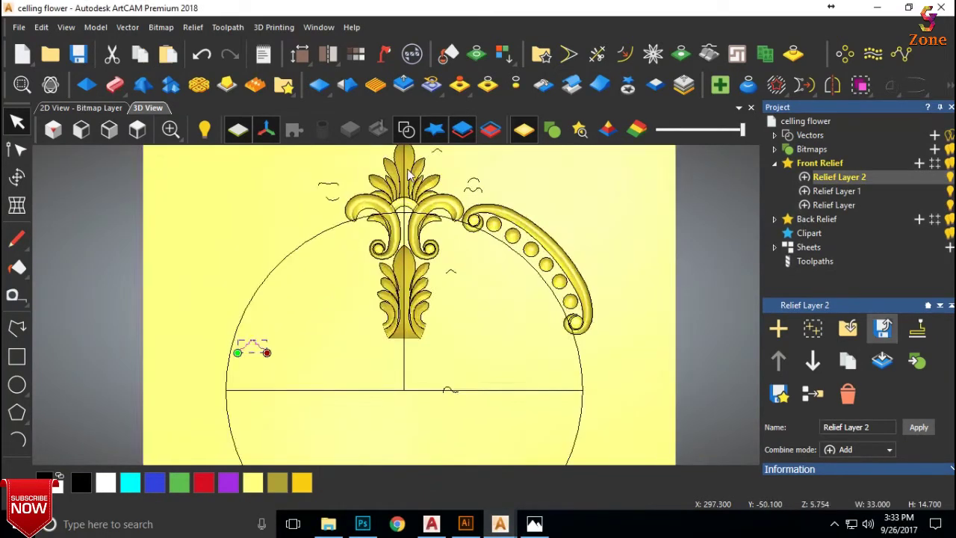
pyautogui.scroll(-2, 413, 183)
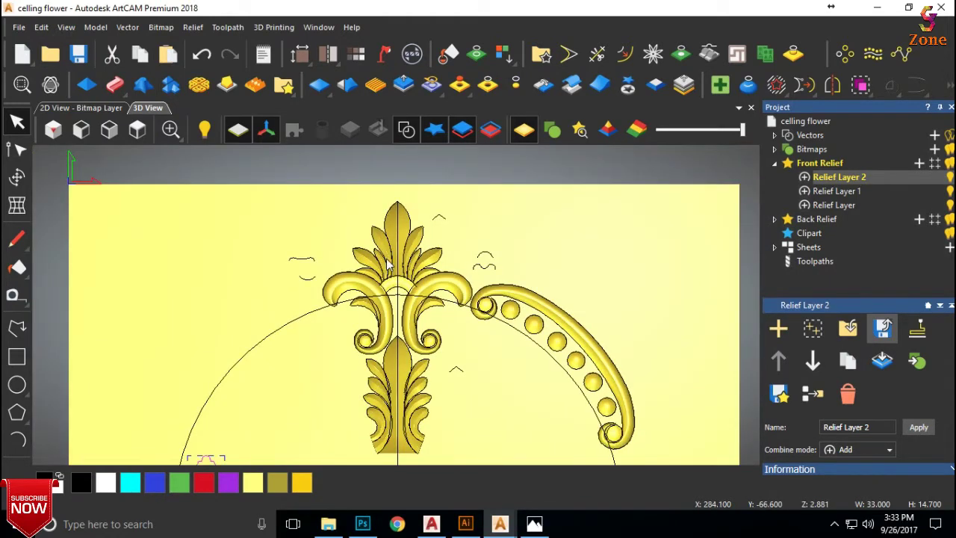
pyautogui.scroll(-1, 396, 263)
pyautogui.click(519, 304)
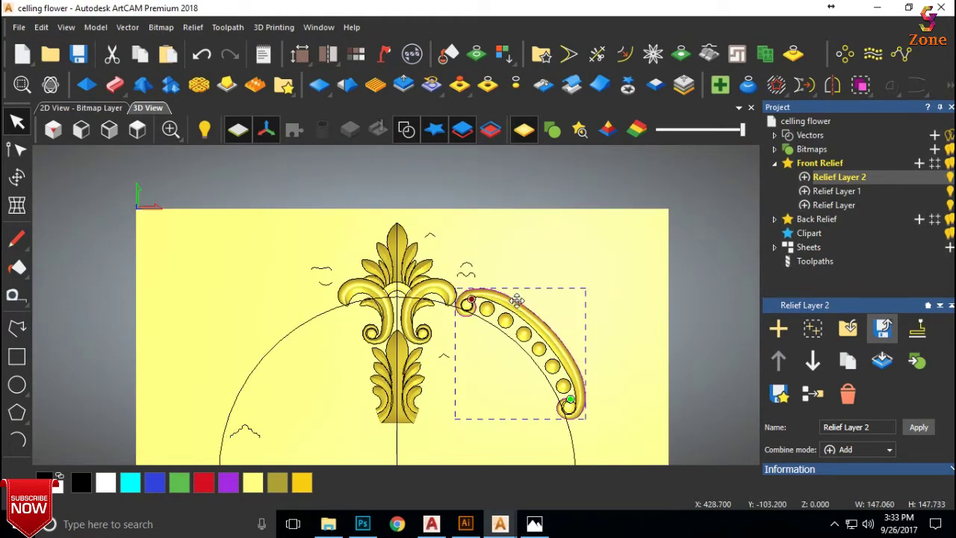
pyautogui.scroll(3, 517, 300)
pyautogui.scroll(2, 394, 270)
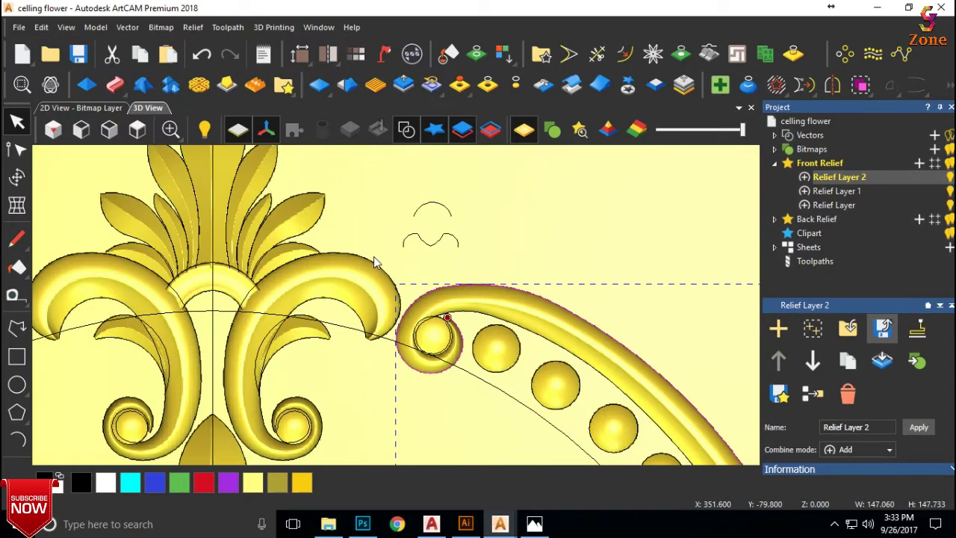
pyautogui.scroll(-1, 376, 262)
pyautogui.scroll(-2, 387, 247)
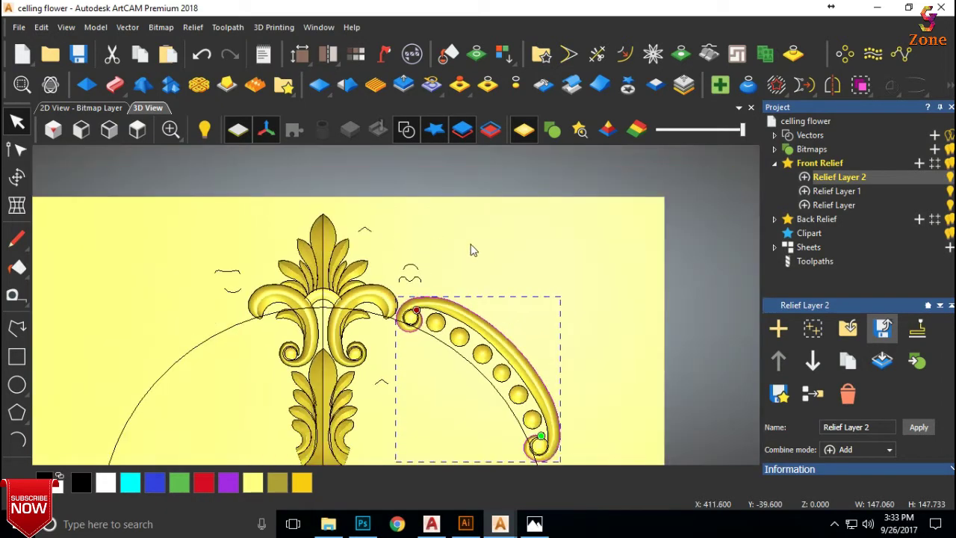
pyautogui.click(491, 246)
pyautogui.scroll(-1, 215, 241)
pyautogui.moveTo(209, 229); pyautogui.dragTo(538, 438)
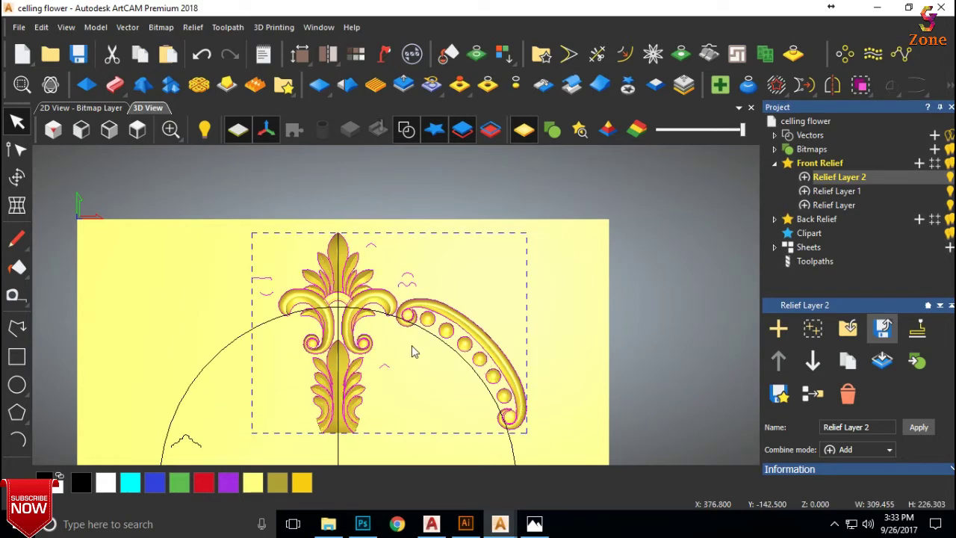
pyautogui.scroll(1, 411, 345)
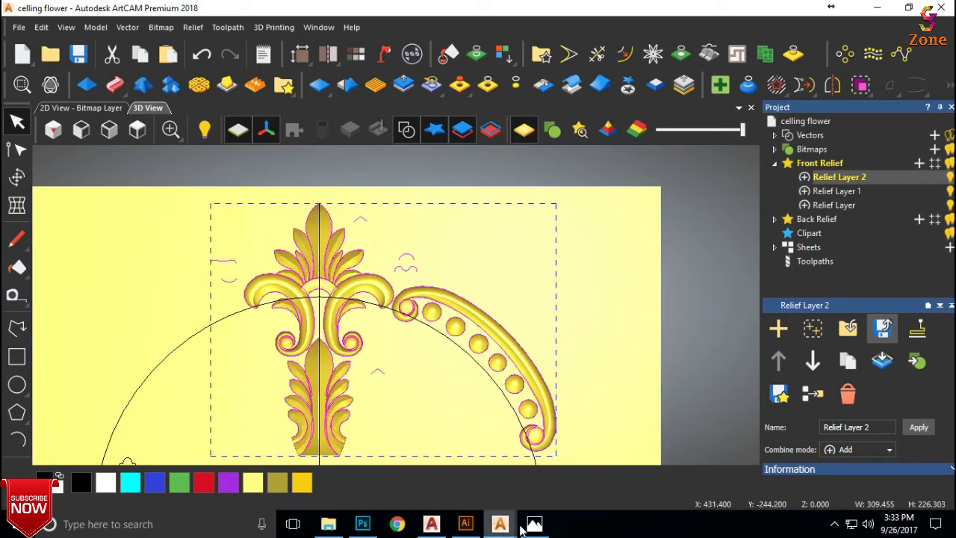
# Step: Return to the full round flower model and paste the copied ornament vectors over its upper relief
pyautogui.moveTo(508, 523)
pyautogui.click(538, 478)
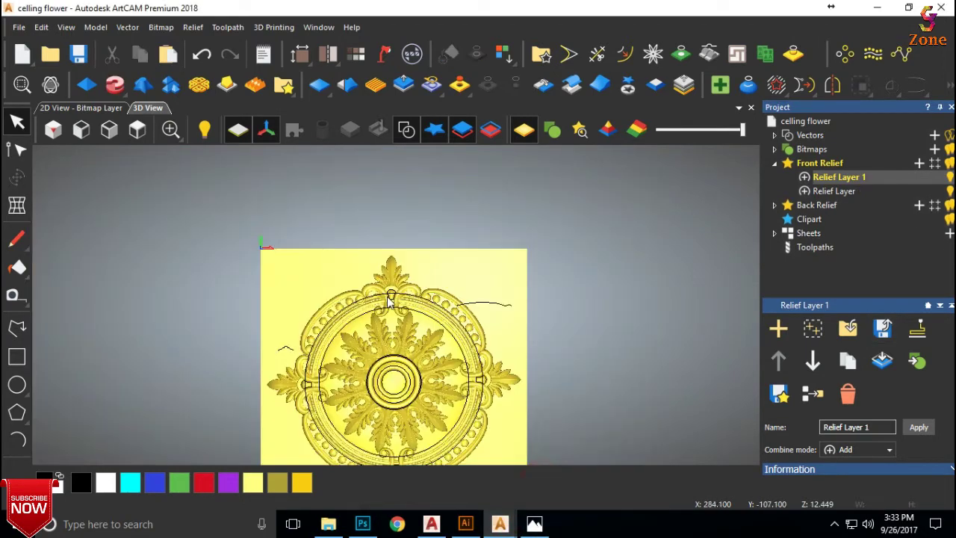
pyautogui.click(389, 299)
pyautogui.scroll(3, 390, 302)
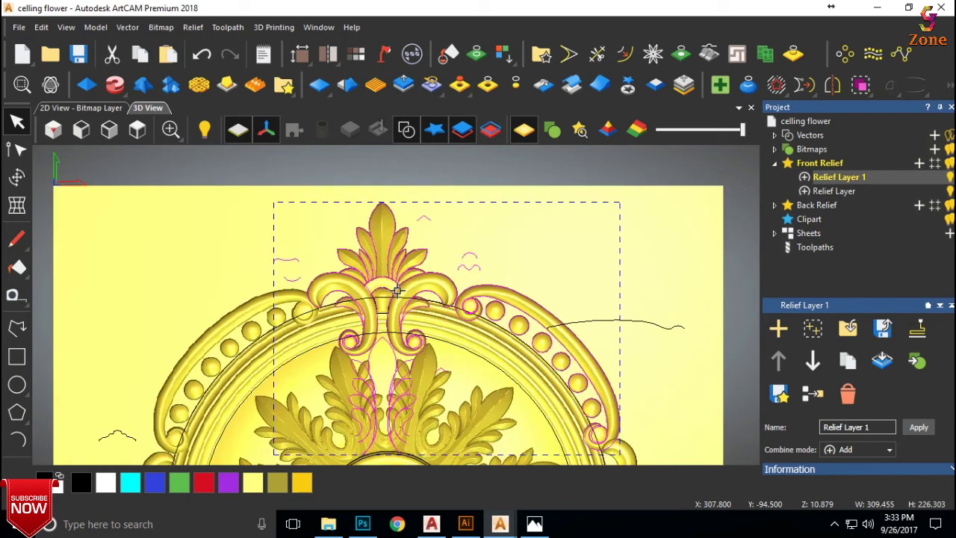
# Step: Node-edit the right scroll's outer outline, pulling its free end outward over the ring and moving the adjacent side node slightly out
pyautogui.scroll(3, 391, 306)
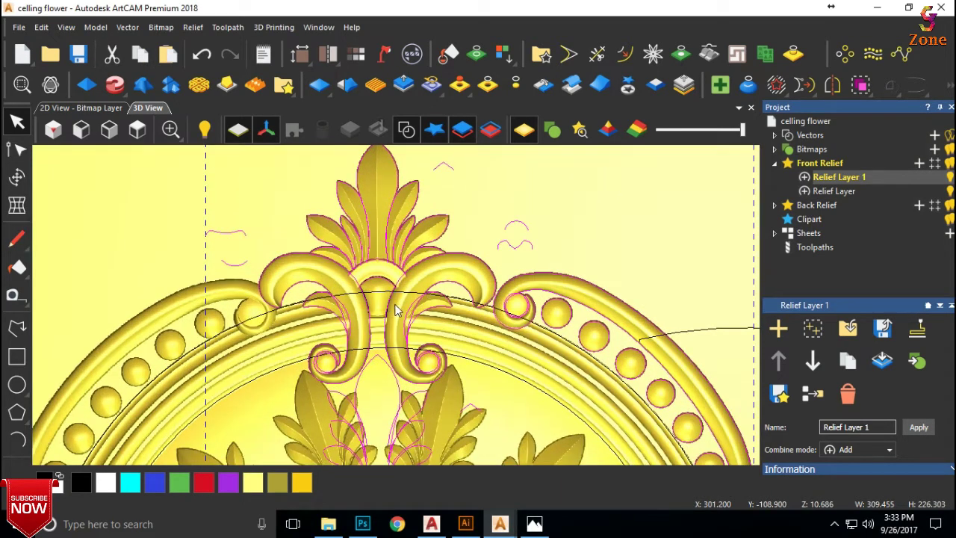
pyautogui.scroll(1, 447, 250)
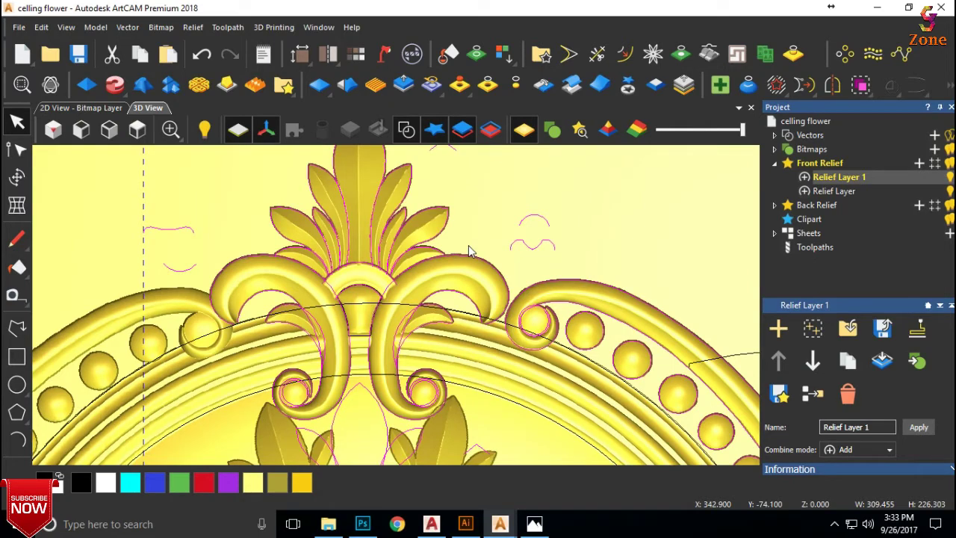
pyautogui.scroll(1, 478, 247)
pyautogui.scroll(1, 490, 258)
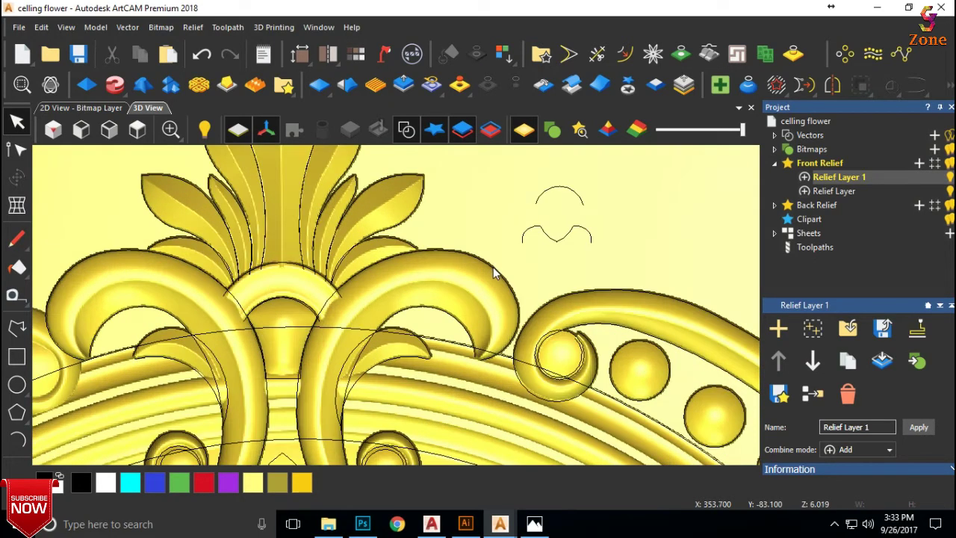
pyautogui.click(493, 266)
pyautogui.scroll(1, 502, 281)
pyautogui.scroll(1, 534, 331)
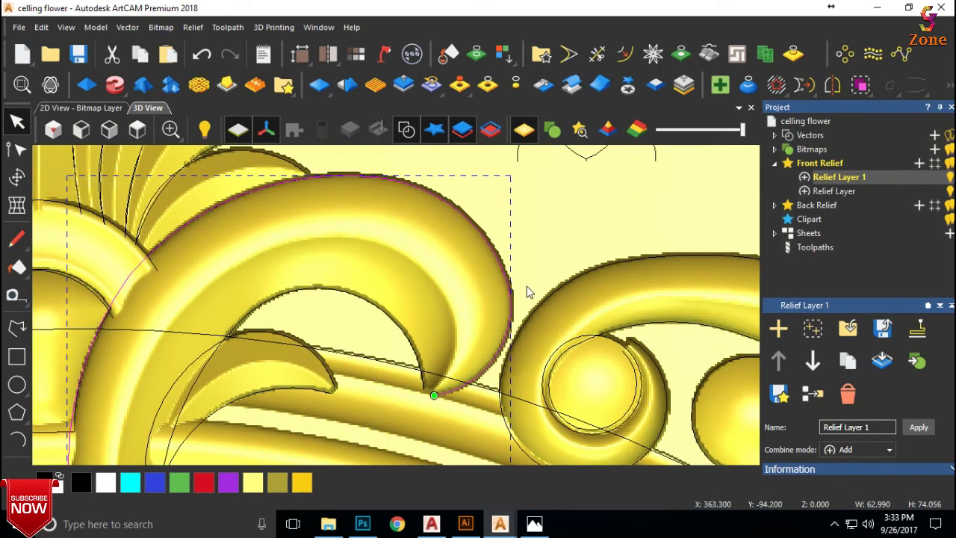
pyautogui.doubleClick(457, 384)
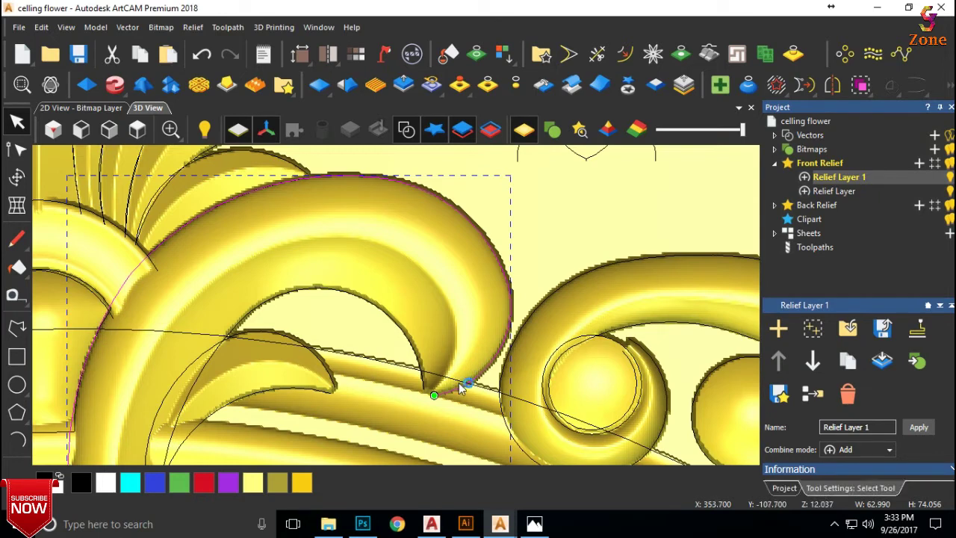
pyautogui.moveTo(435, 395); pyautogui.dragTo(458, 408)
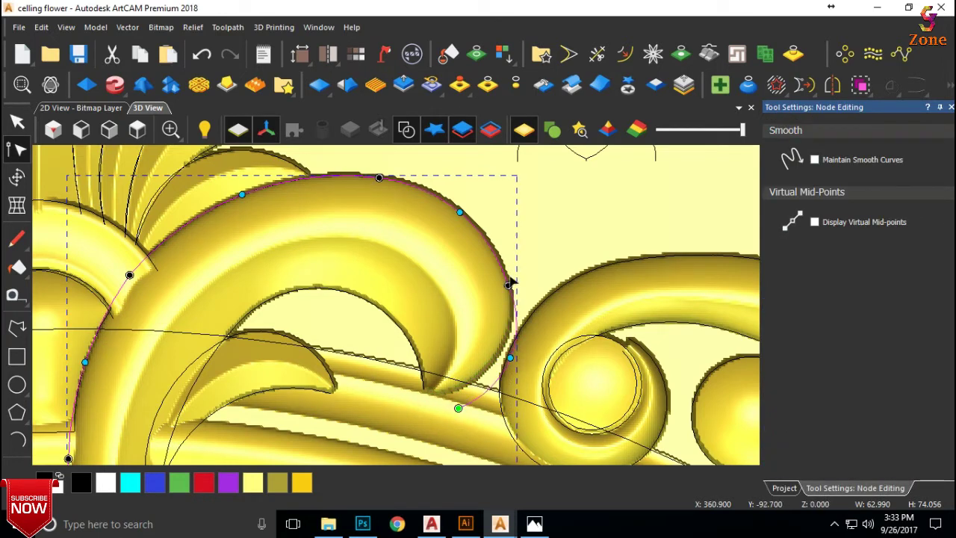
pyautogui.moveTo(507, 284); pyautogui.dragTo(511, 285)
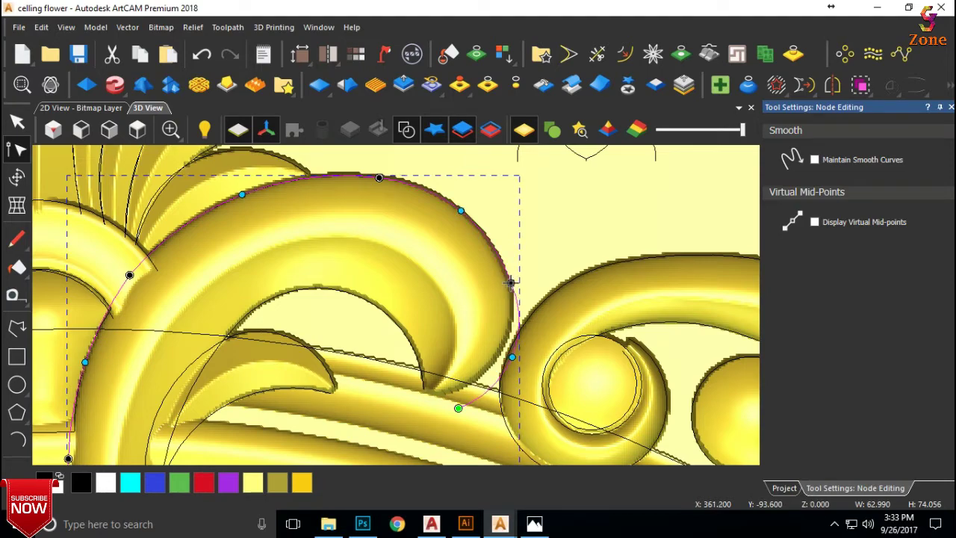
# Step: Trim the central leaf's right edge vector below where it meets the neighbouring leaf
pyautogui.scroll(-4, 511, 284)
pyautogui.click(597, 54)
pyautogui.scroll(6, 309, 250)
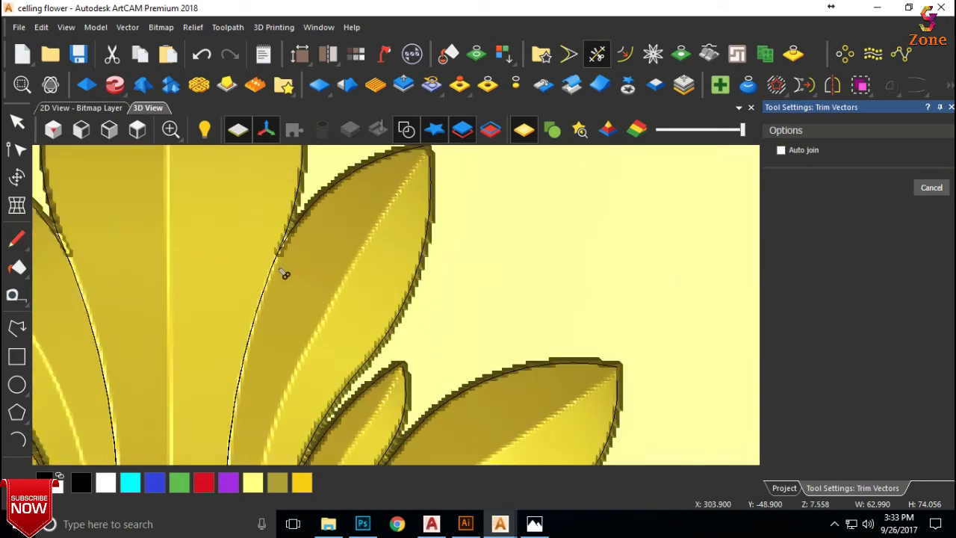
pyautogui.click(261, 273)
pyautogui.click(271, 273)
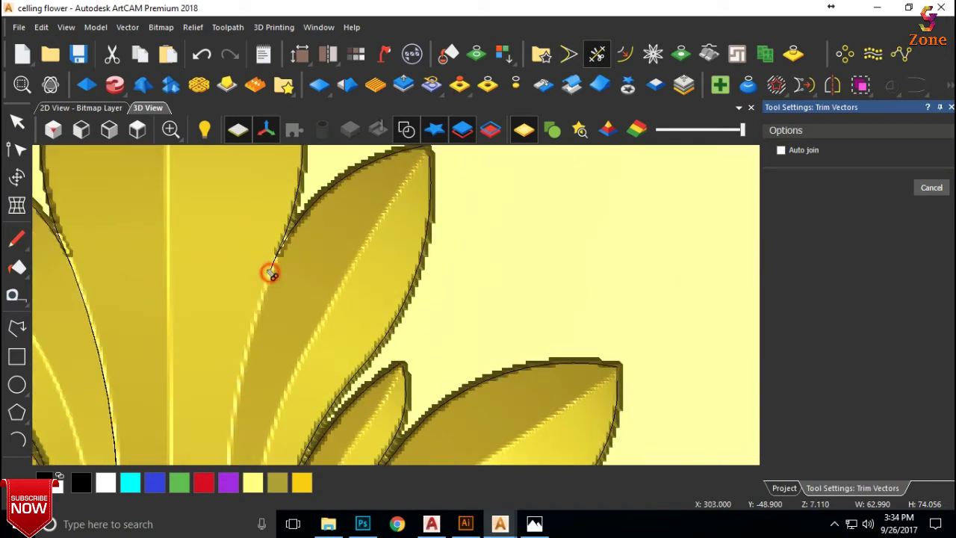
pyautogui.click(274, 263)
# Step: Try trimming the overlapping edge of the small right side leaf, and undo the last two trims
pyautogui.scroll(-3, 356, 337)
pyautogui.scroll(4, 340, 411)
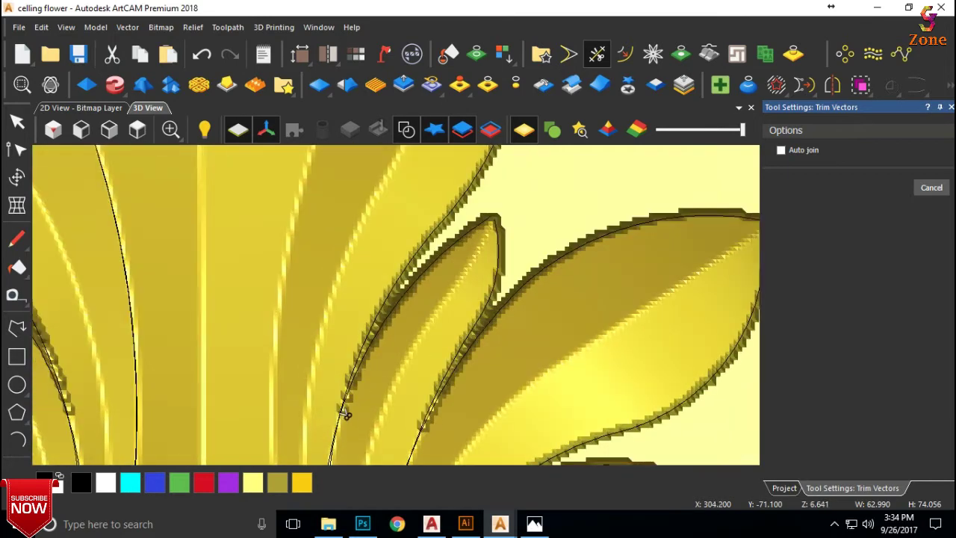
pyautogui.scroll(2, 345, 415)
pyautogui.click(346, 400)
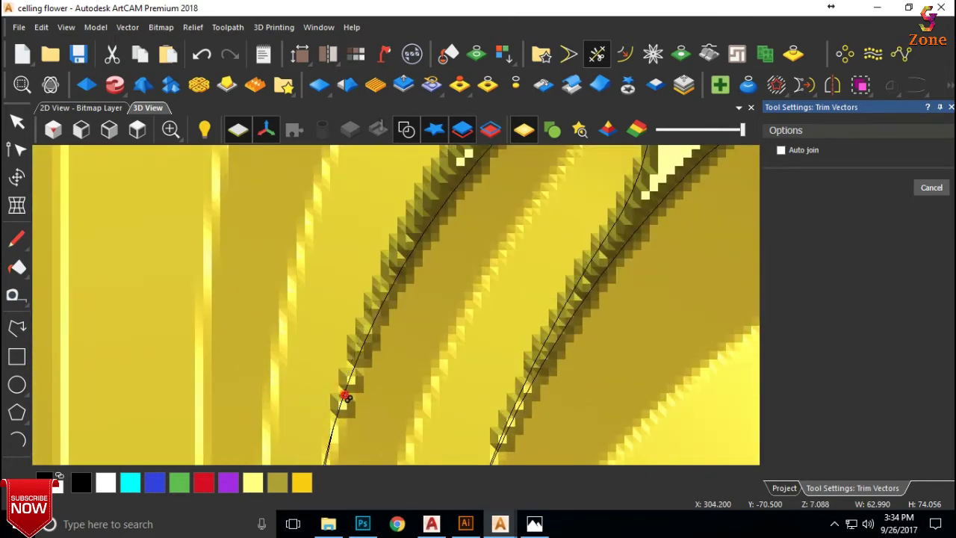
pyautogui.scroll(-4, 346, 399)
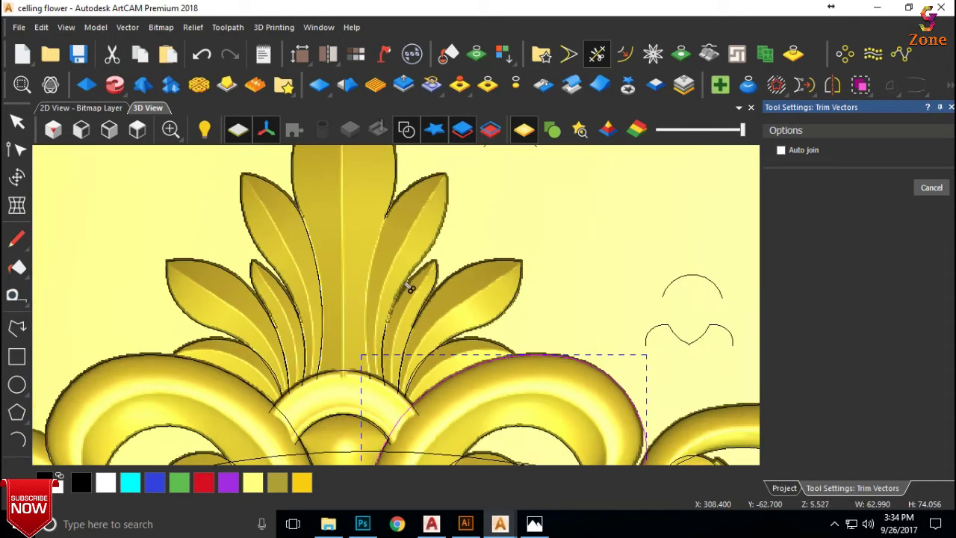
pyautogui.hotkey('ctrl', 'z')
pyautogui.hotkey('ctrl', 'z')
# Step: Trim the overlapping vector segment where the right scroll's outline crosses the beaded arc's end curl
pyautogui.scroll(2, 408, 283)
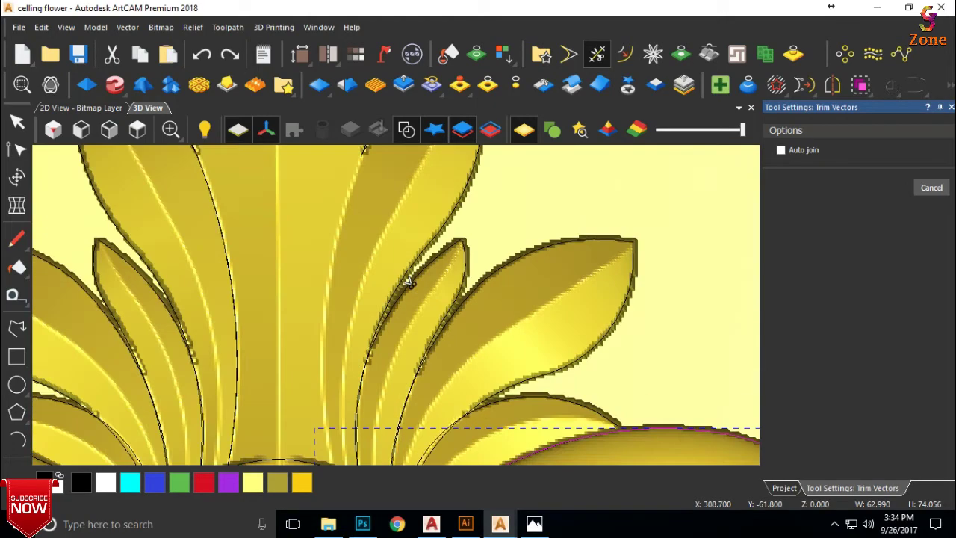
pyautogui.scroll(-5, 409, 283)
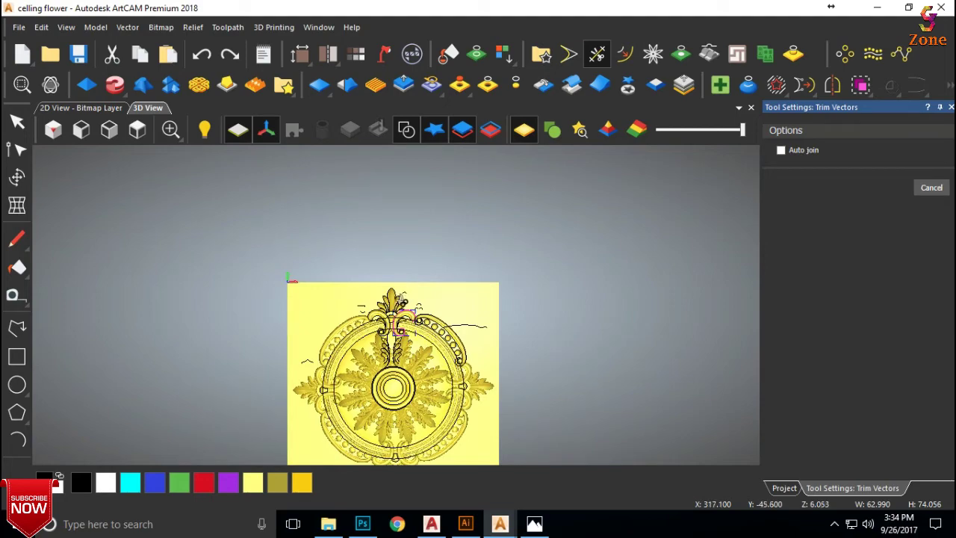
pyautogui.scroll(5, 398, 306)
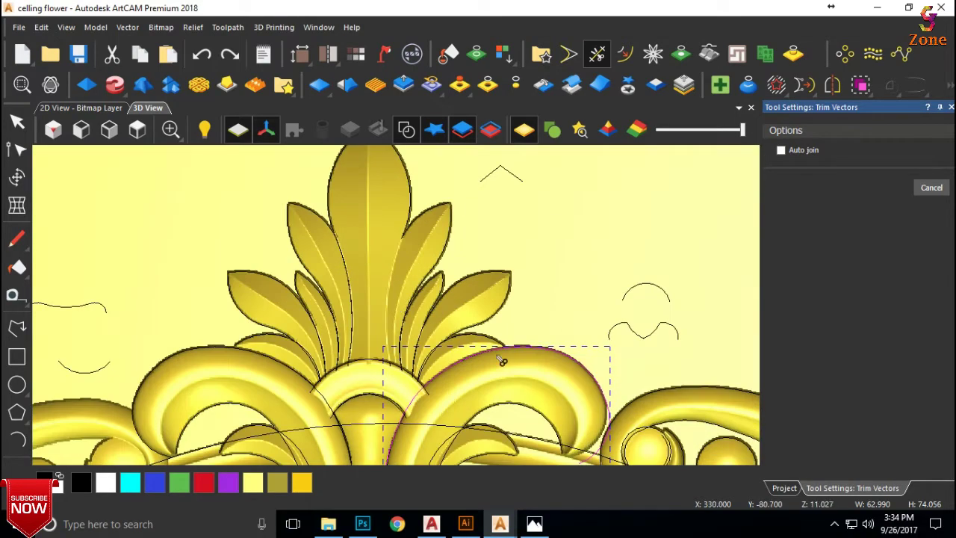
pyautogui.scroll(1, 548, 399)
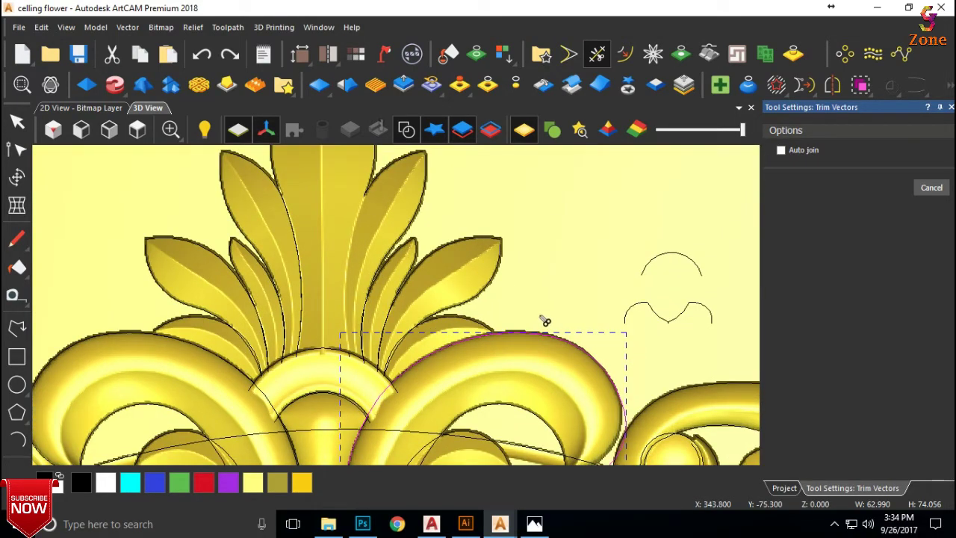
pyautogui.scroll(-3, 542, 321)
pyautogui.scroll(1, 530, 321)
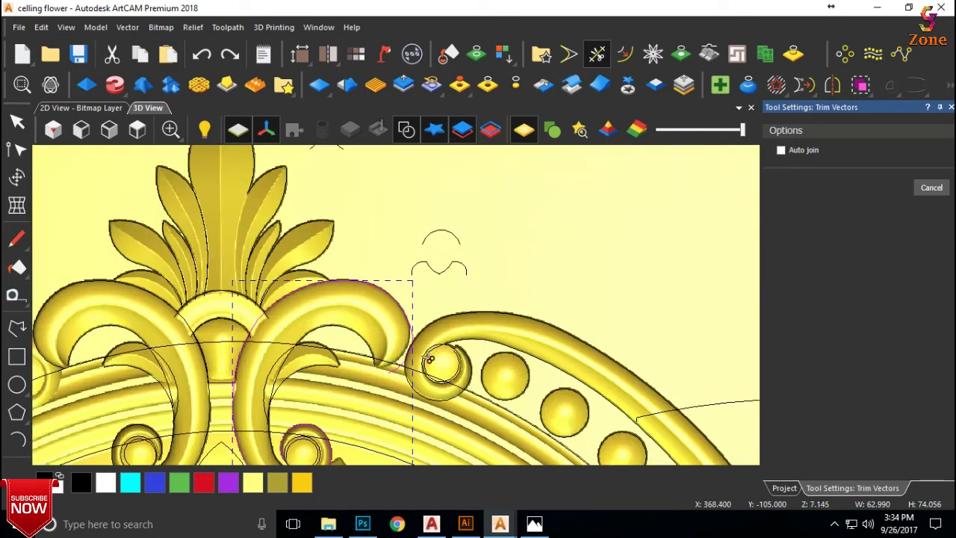
pyautogui.scroll(3, 430, 359)
pyautogui.click(418, 341)
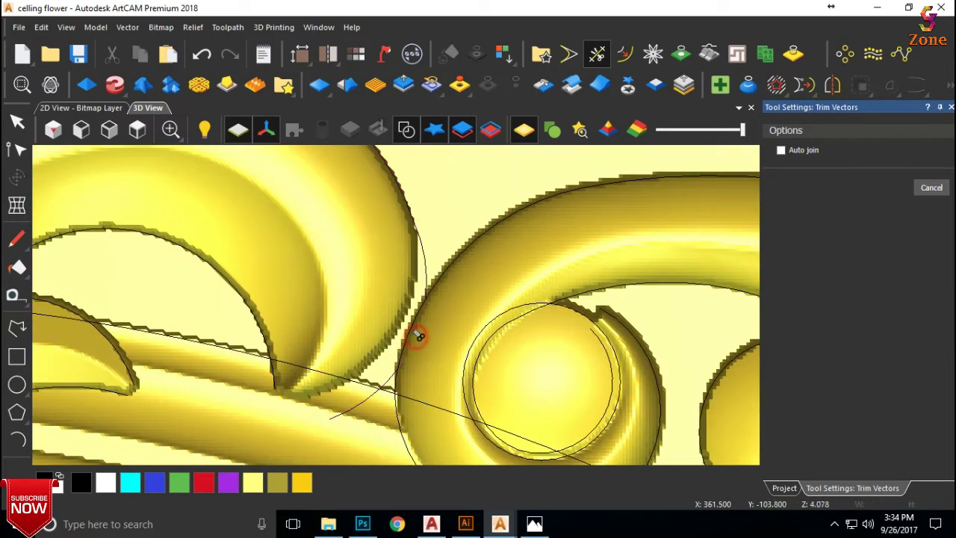
# Step: Node-edit the lowest right leaf's vector, extending its end node across the scroll's upper outline
pyautogui.scroll(-3, 416, 329)
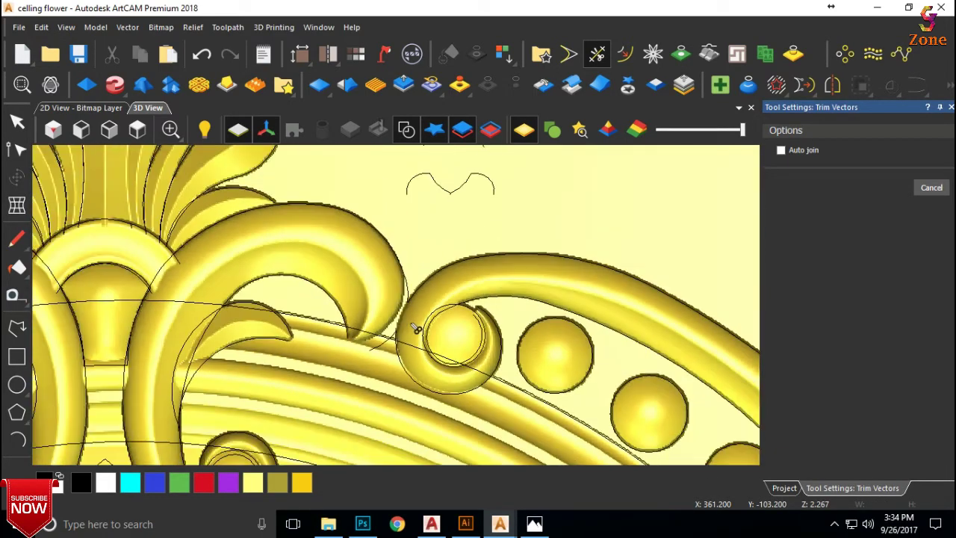
pyautogui.scroll(2, 340, 251)
pyautogui.scroll(4, 338, 250)
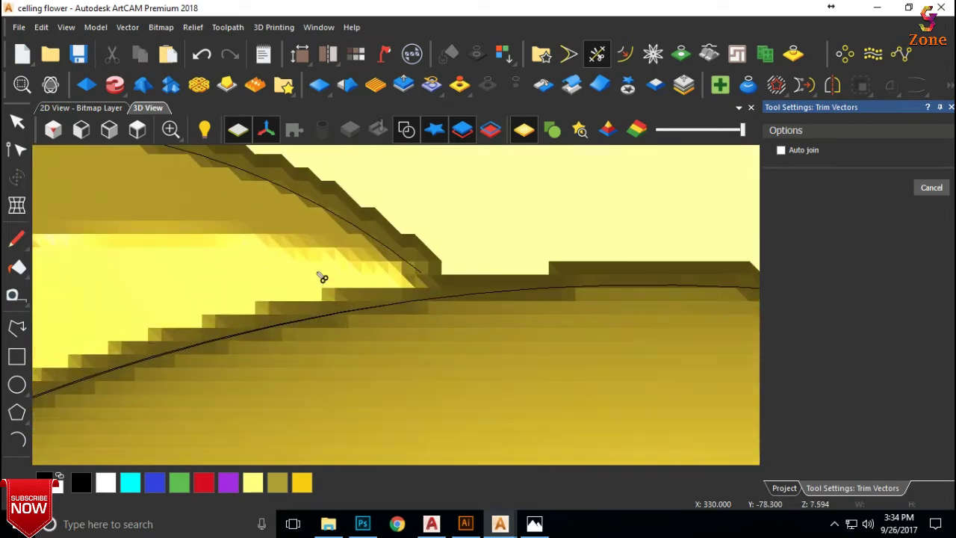
pyautogui.press('Escape')
pyautogui.click(357, 226)
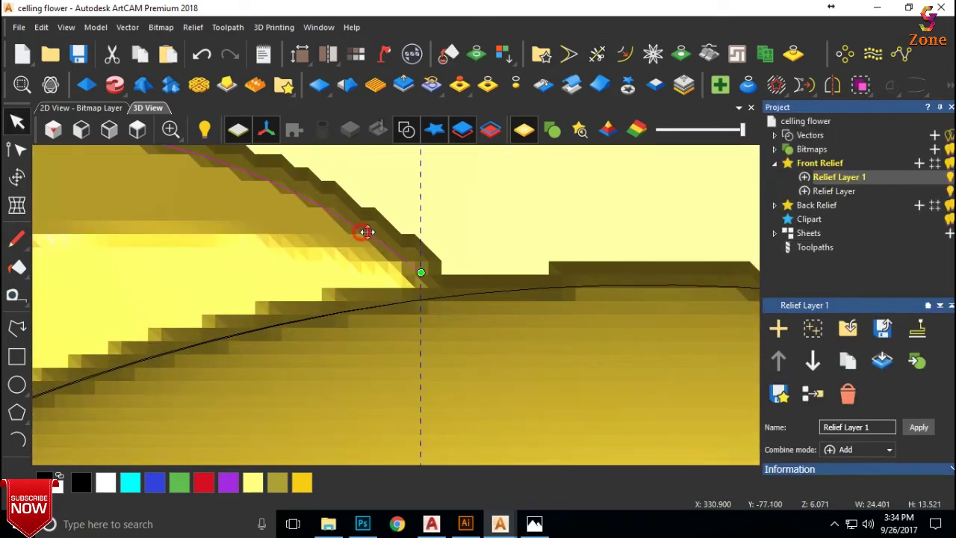
pyautogui.press('n')
pyautogui.moveTo(422, 271); pyautogui.dragTo(456, 304)
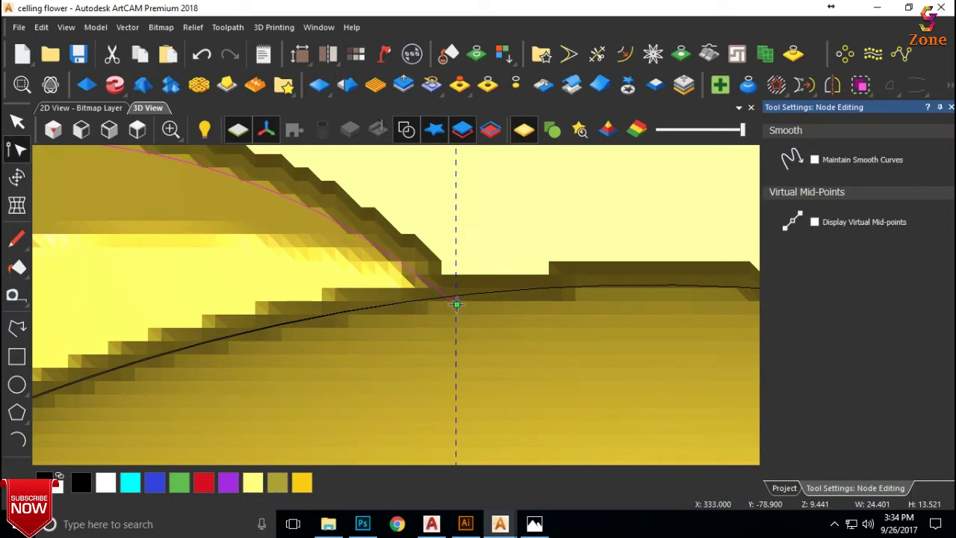
pyautogui.click(835, 523)
pyautogui.click(848, 495)
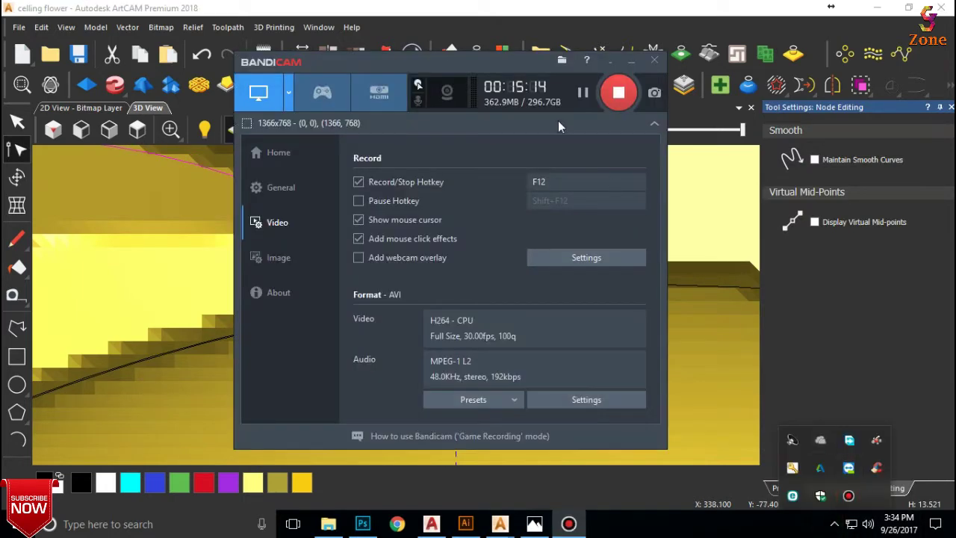
pyautogui.click(586, 93)
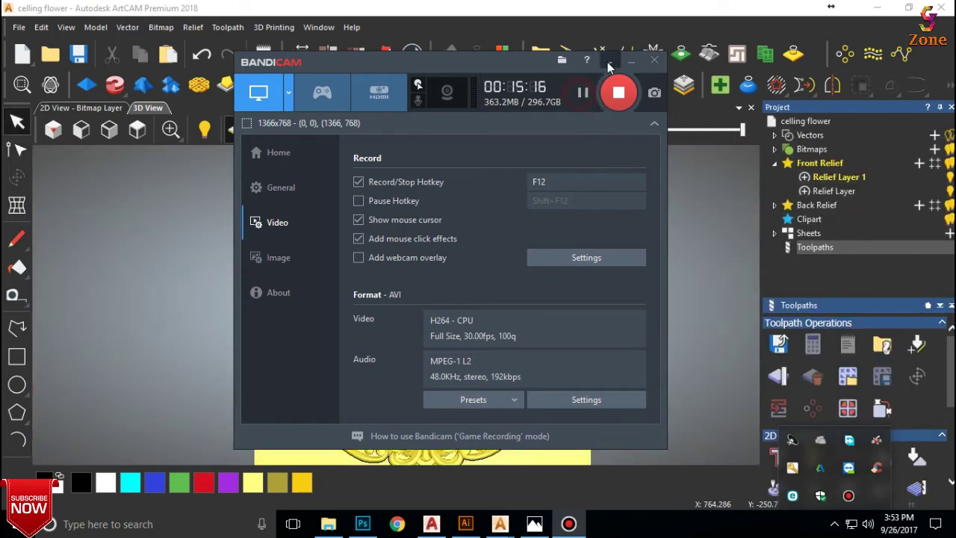
pyautogui.click(632, 60)
# Step: Offset the flower's outer contour 5 mm outwards and select the new offset vector
pyautogui.scroll(3, 458, 389)
pyautogui.scroll(-4, 484, 211)
pyautogui.scroll(2, 444, 209)
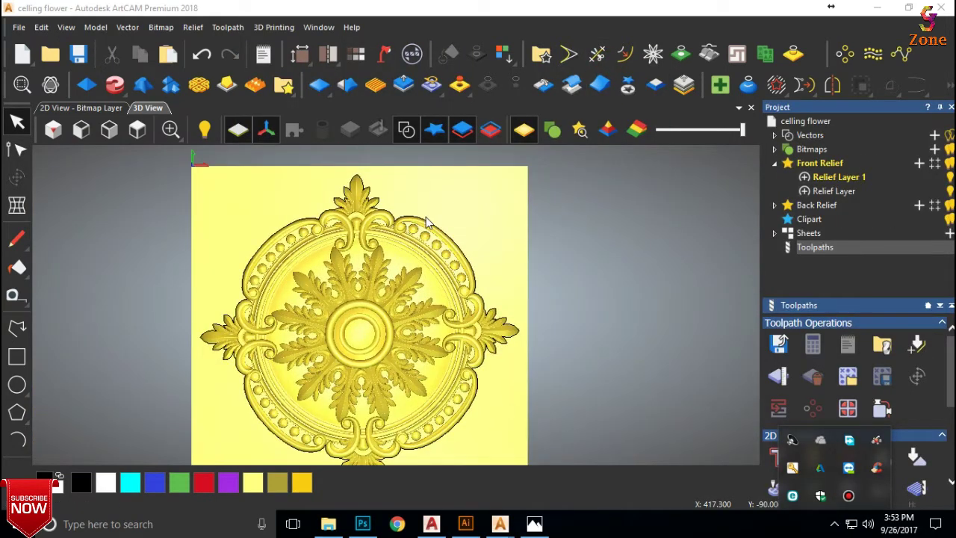
pyautogui.click(427, 224)
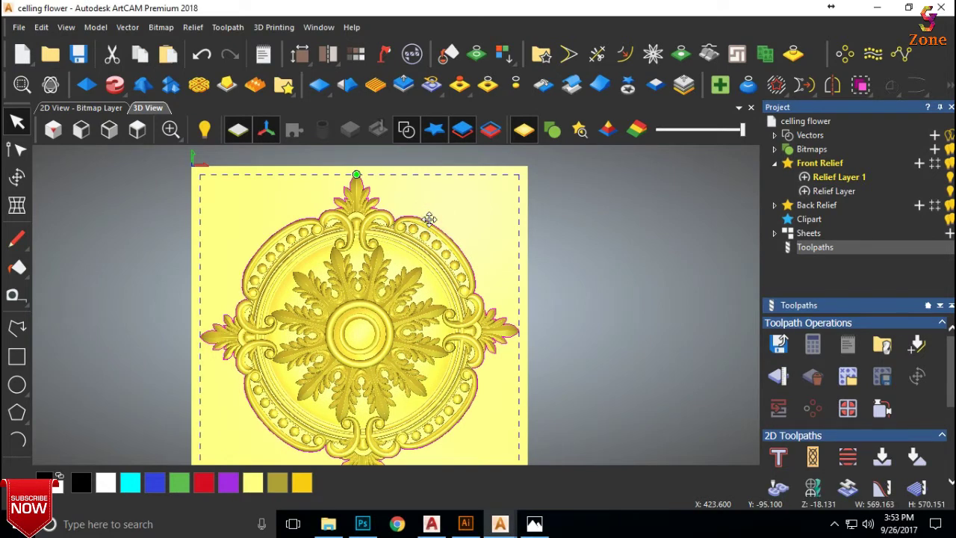
pyautogui.press('o')
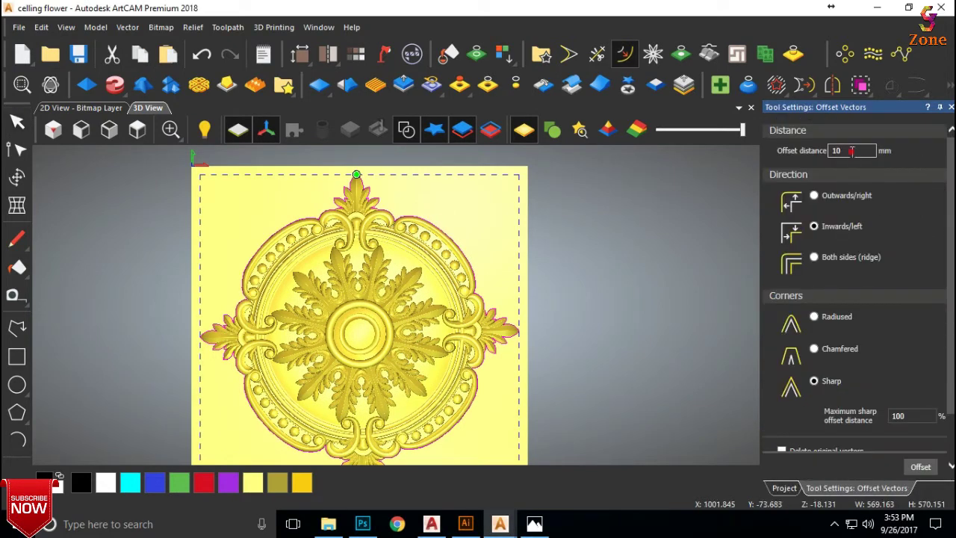
pyautogui.write('5')
pyautogui.click(814, 196)
pyautogui.click(929, 469)
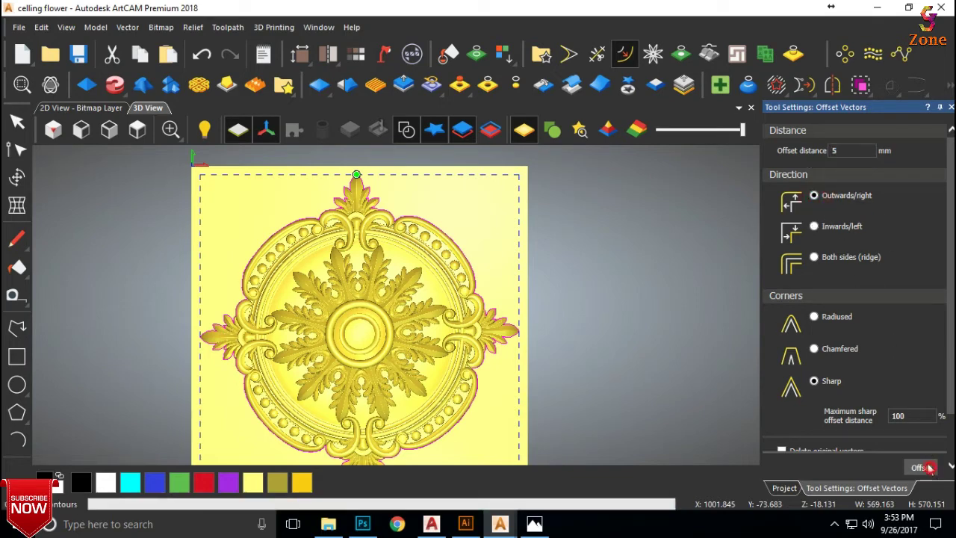
pyautogui.scroll(3, 442, 198)
pyautogui.click(447, 235)
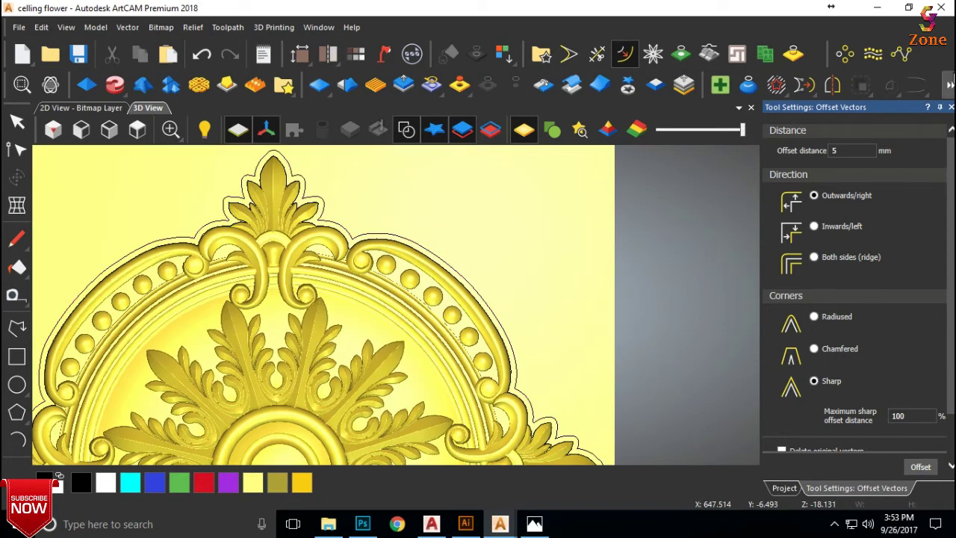
pyautogui.click(431, 251)
pyautogui.scroll(-2, 791, 404)
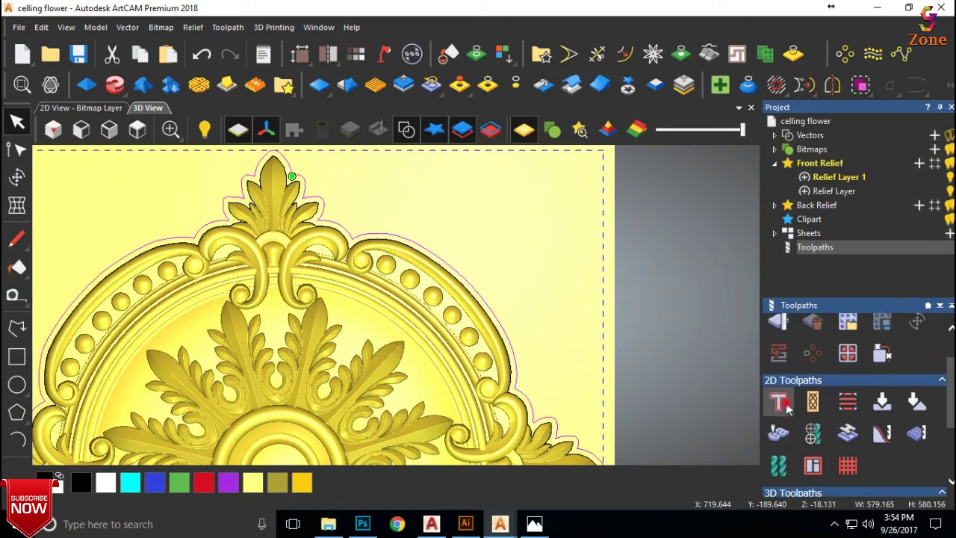
pyautogui.click(785, 403)
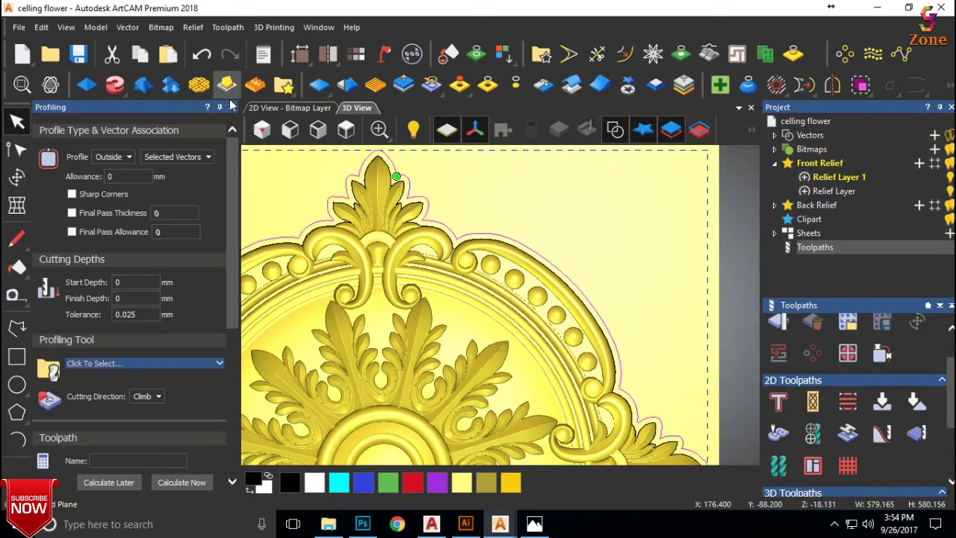
pyautogui.click(232, 106)
# Step: Start a Machine Relief toolpath and choose the Ball Nose 4 mm as its finishing tool
pyautogui.scroll(-3, 855, 395)
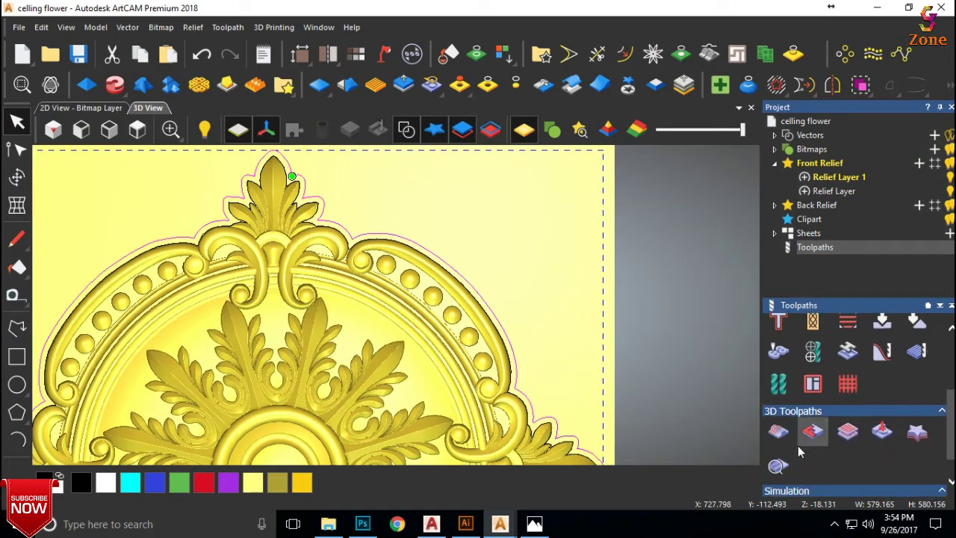
pyautogui.click(779, 432)
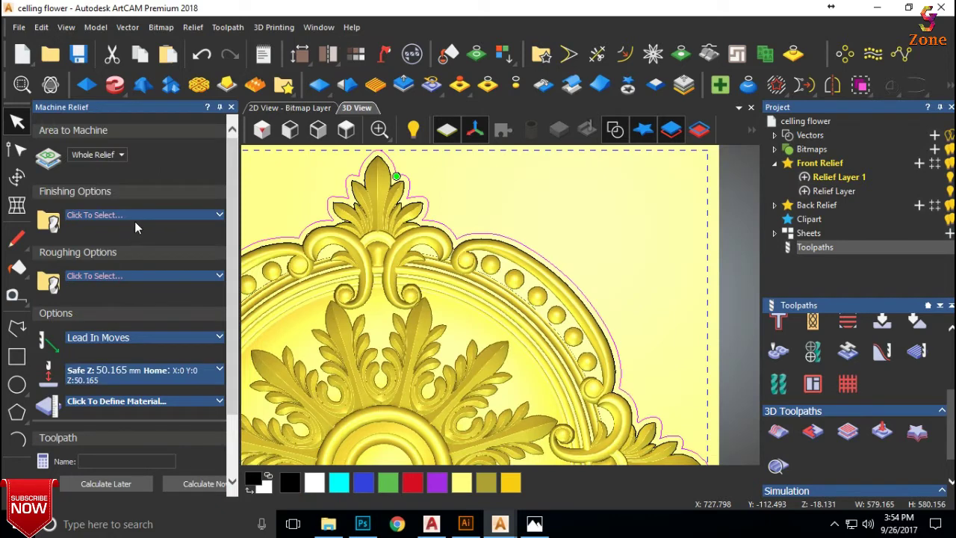
pyautogui.click(154, 215)
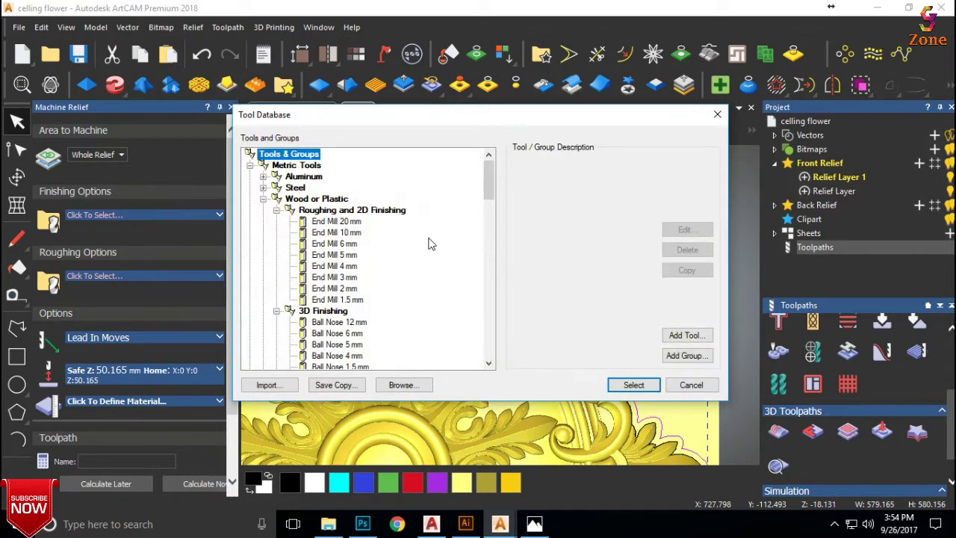
pyautogui.scroll(-2, 353, 332)
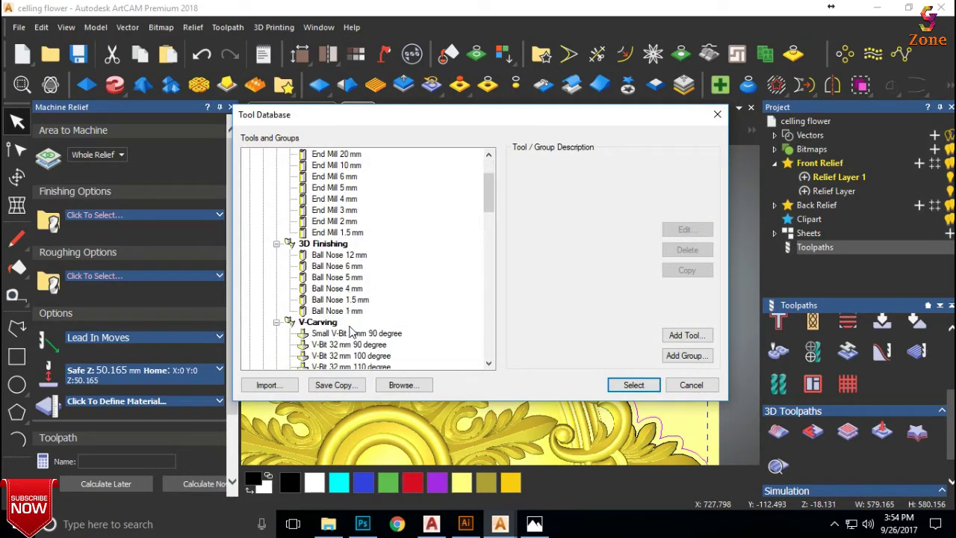
pyautogui.click(336, 288)
pyautogui.click(634, 385)
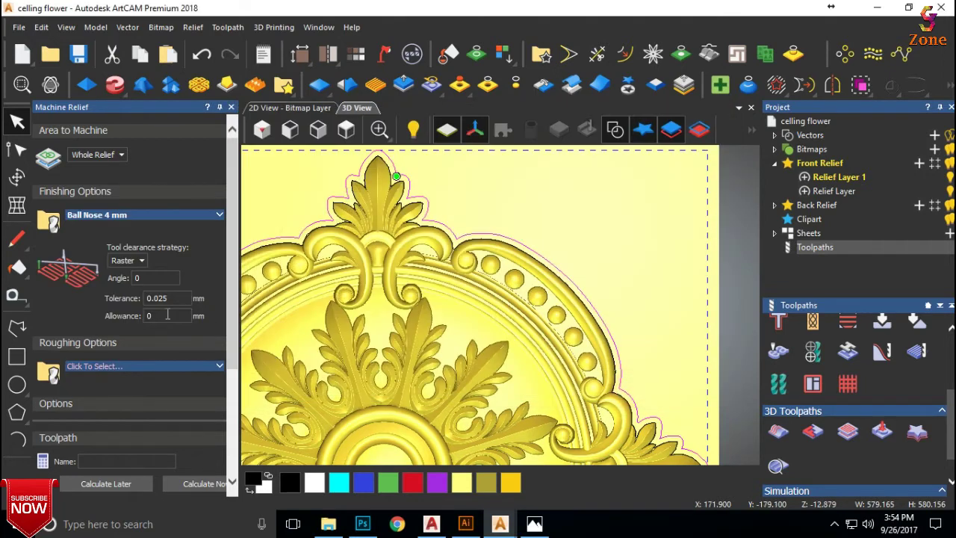
# Step: Set the finishing tool's feed rate to 150 mm/sec, plunge rate to 100 mm/sec and tool number to 101
pyautogui.click(209, 215)
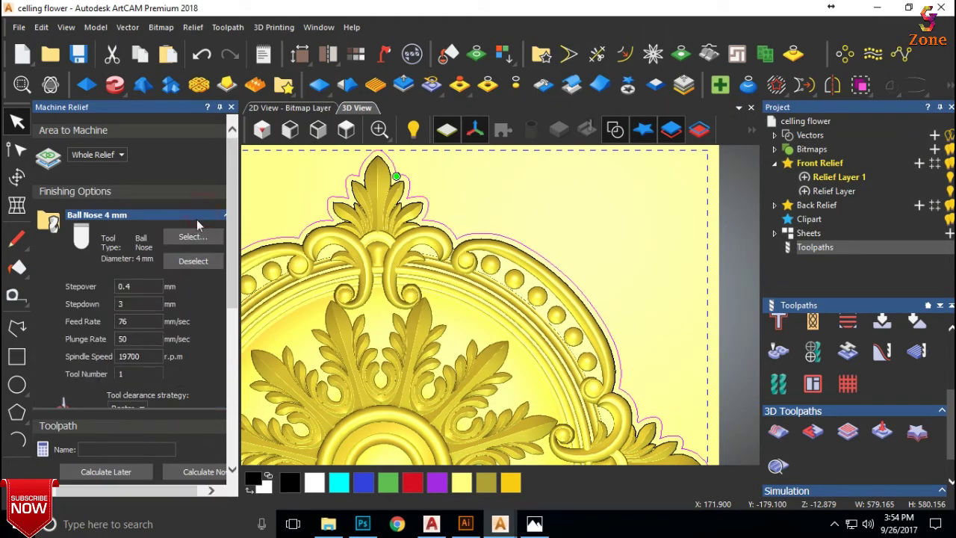
pyautogui.click(140, 320)
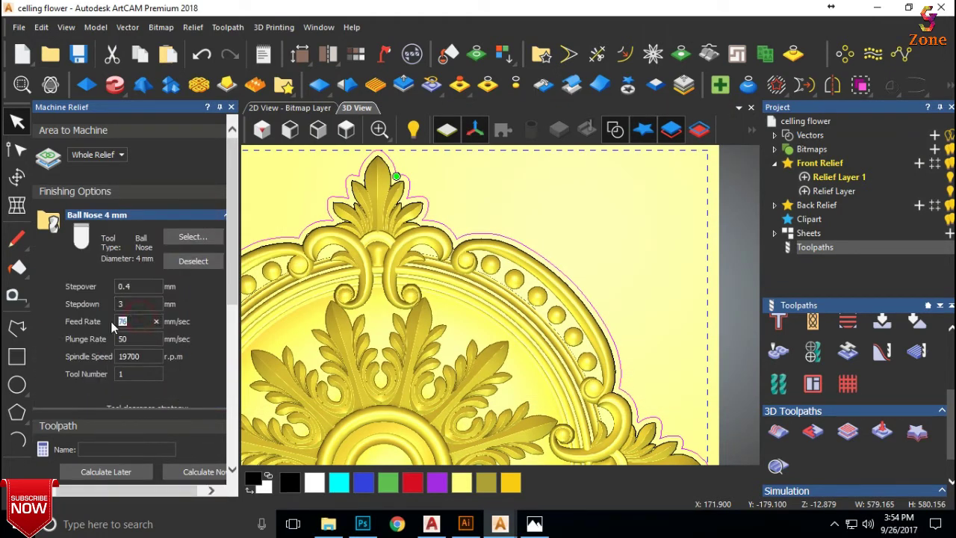
pyautogui.write('150')
pyautogui.doubleClick(140, 339)
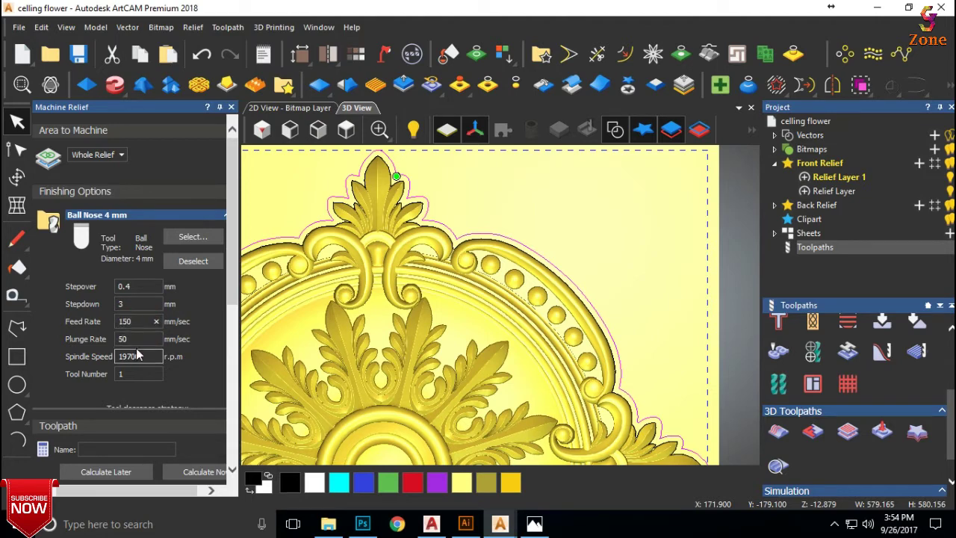
pyautogui.write('1')
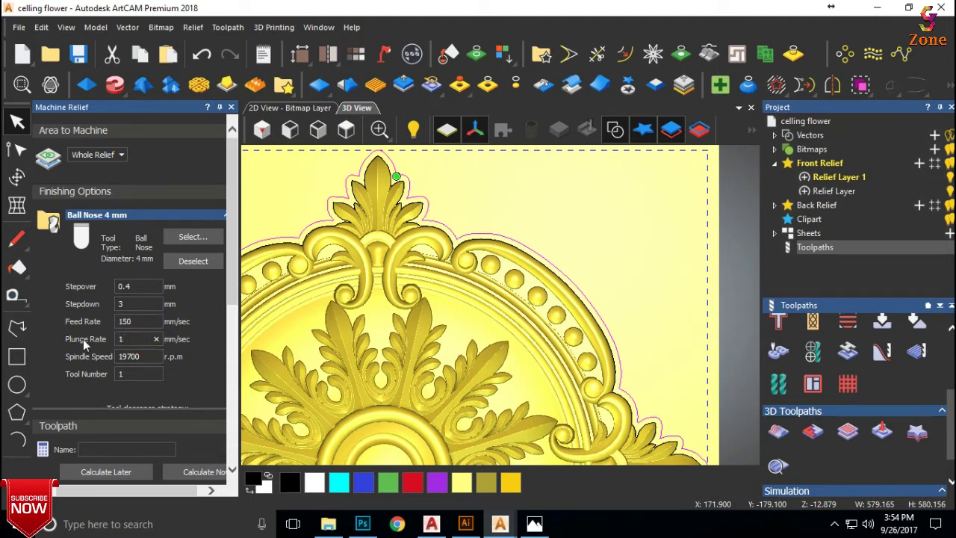
pyautogui.write('00')
pyautogui.click(126, 375)
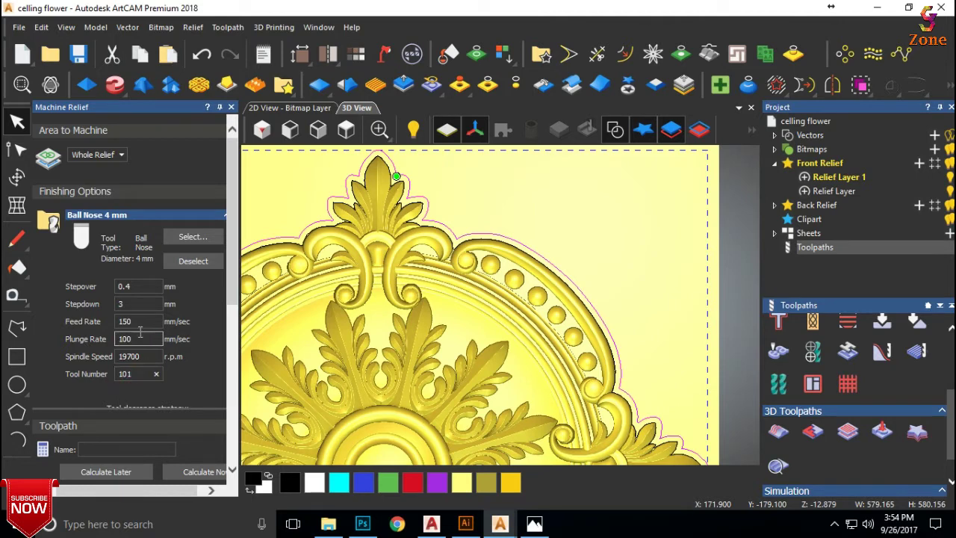
# Step: Define the material for the relief toolpath with a thickness of 20 mm
pyautogui.scroll(-8, 139, 336)
pyautogui.scroll(-2, 139, 338)
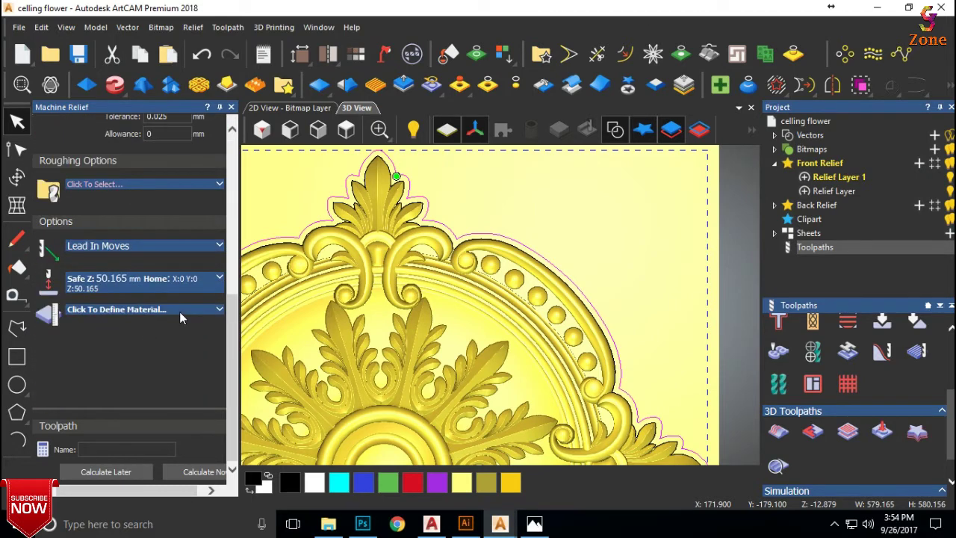
pyautogui.click(179, 310)
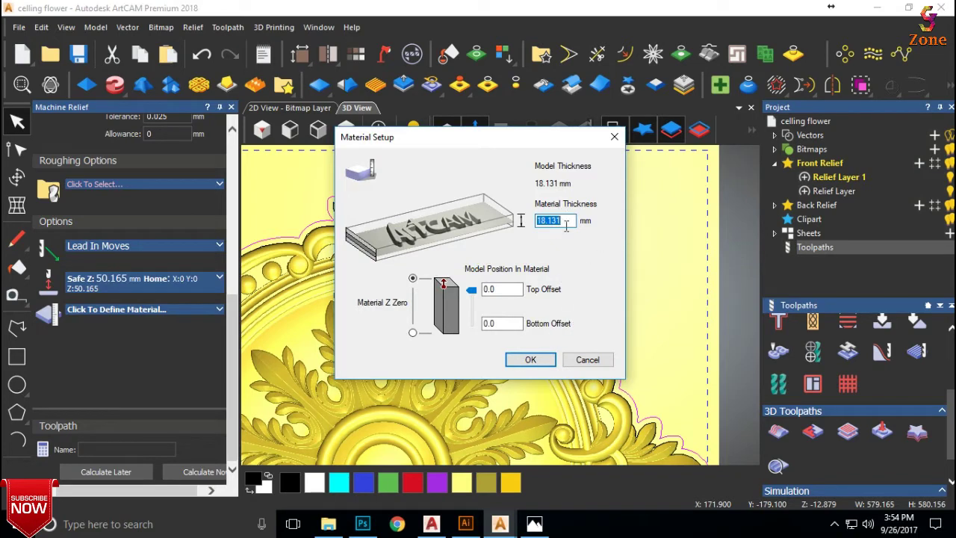
pyautogui.write('20')
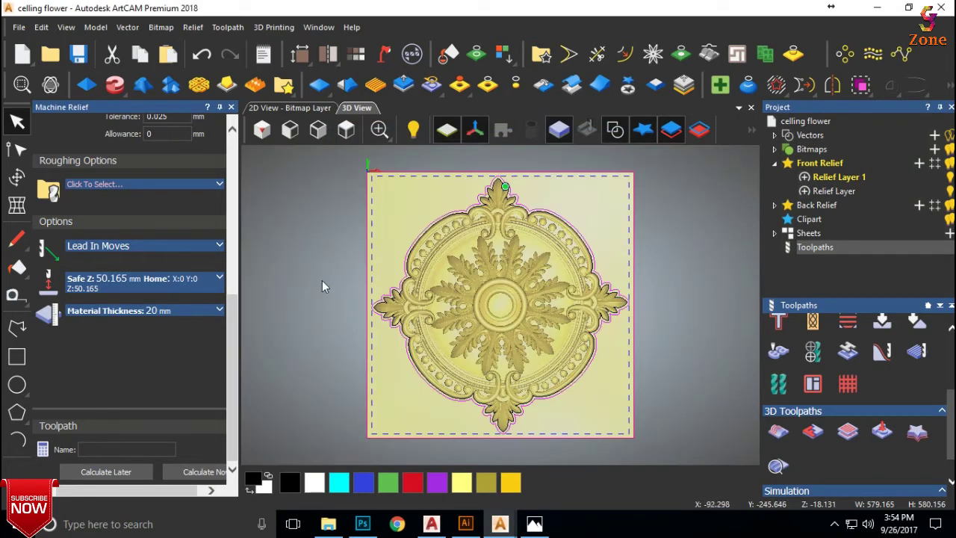
# Step: Limit the area to machine to the selected vectors and calculate the Machine Relief toolpath
pyautogui.scroll(5, 230, 279)
pyautogui.click(108, 155)
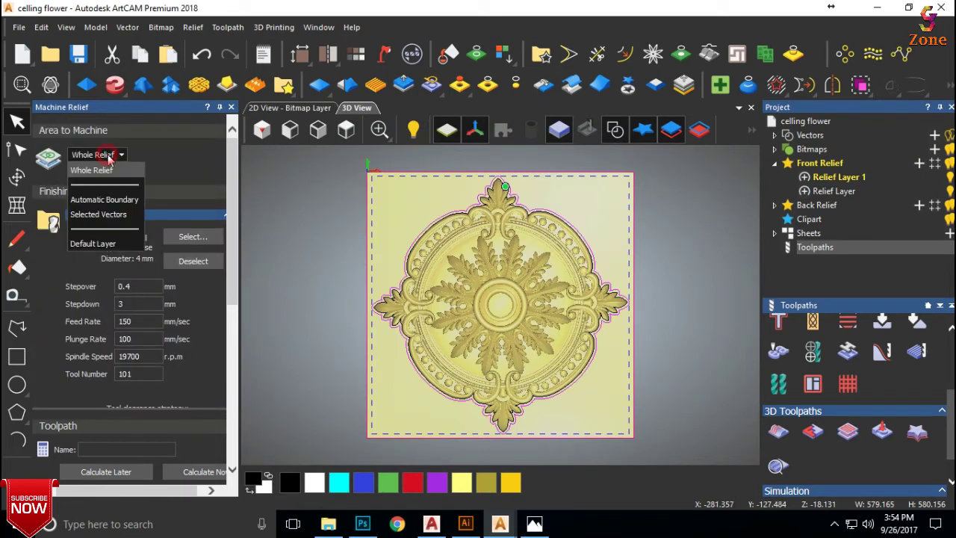
pyautogui.click(100, 215)
pyautogui.scroll(-8, 185, 224)
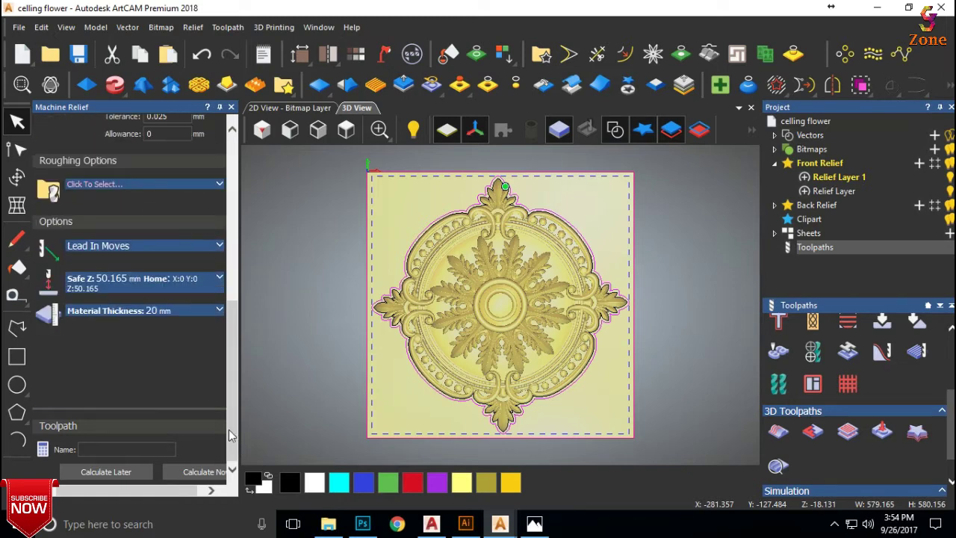
pyautogui.click(204, 473)
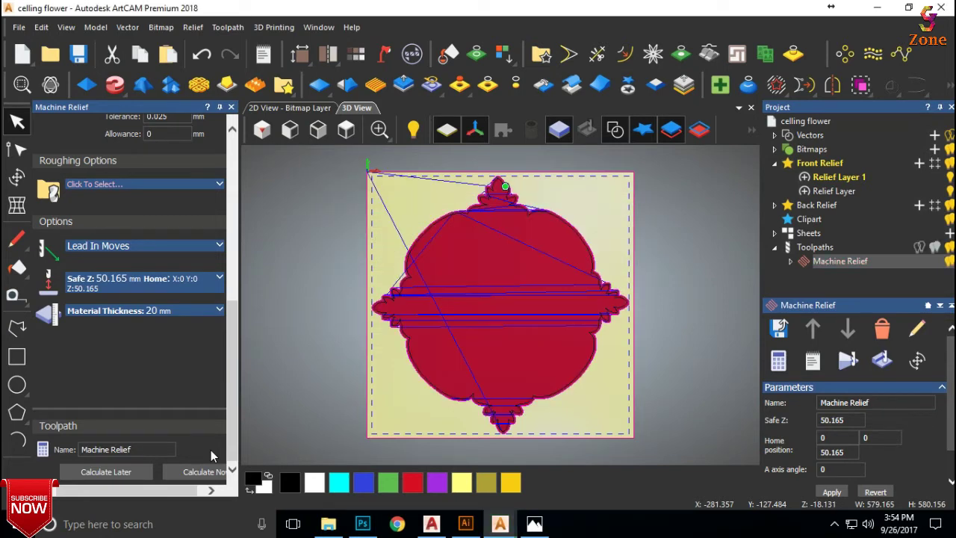
pyautogui.click(231, 107)
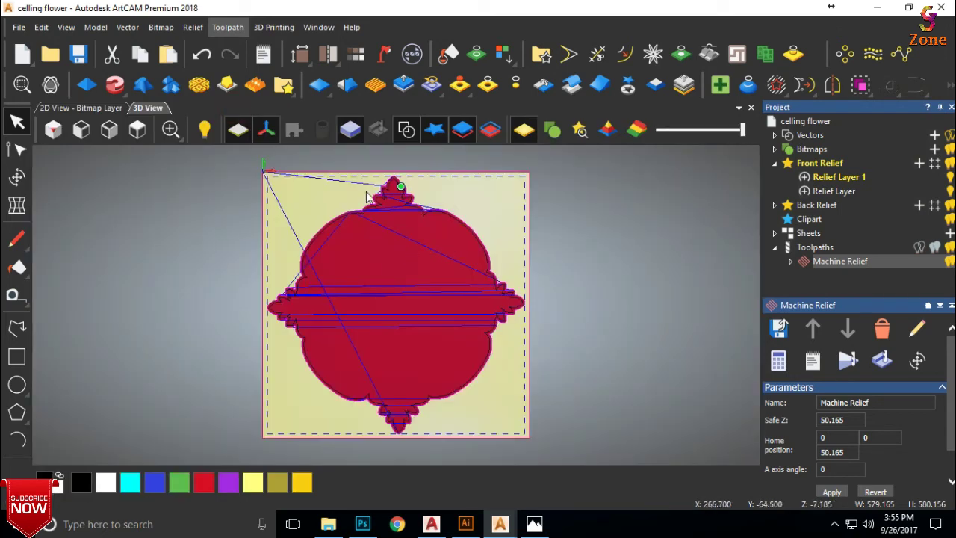
# Step: Start an outside profile toolpath on the flower's inner, original outer contour with a finish depth of 21 mm
pyautogui.scroll(3, 478, 259)
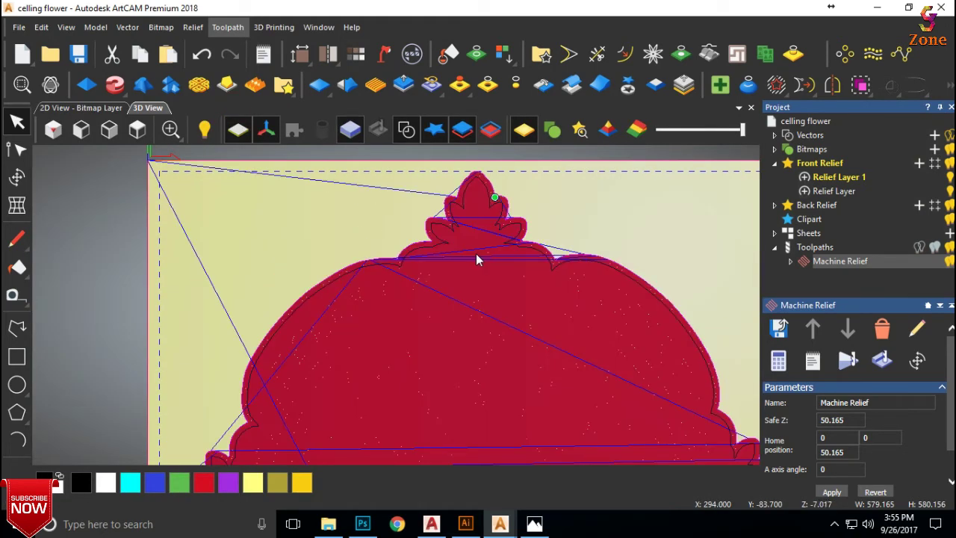
pyautogui.click(807, 248)
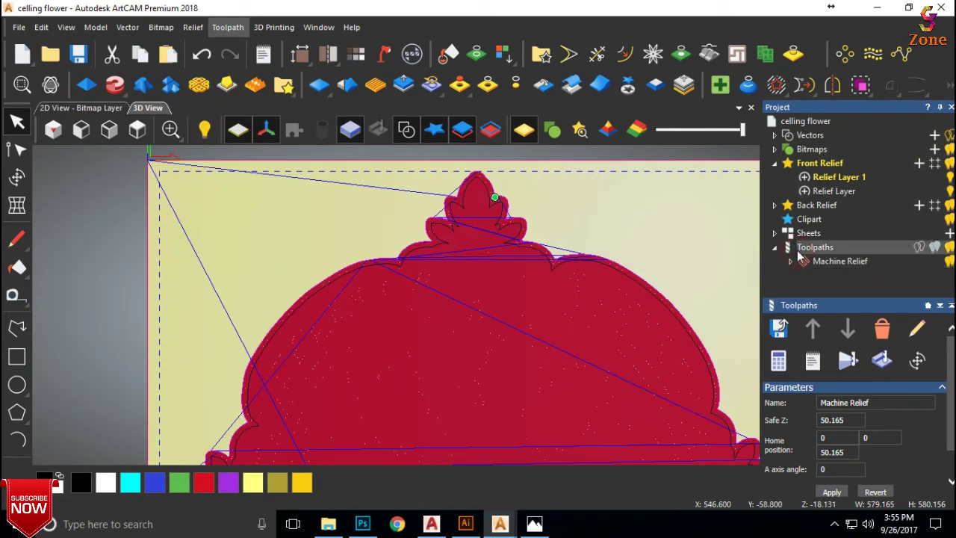
pyautogui.click(778, 464)
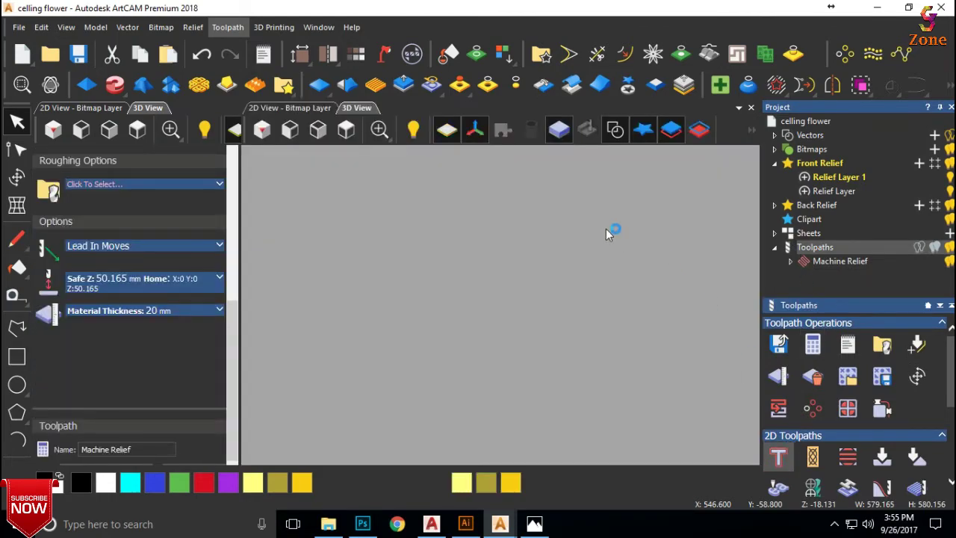
pyautogui.scroll(3, 588, 216)
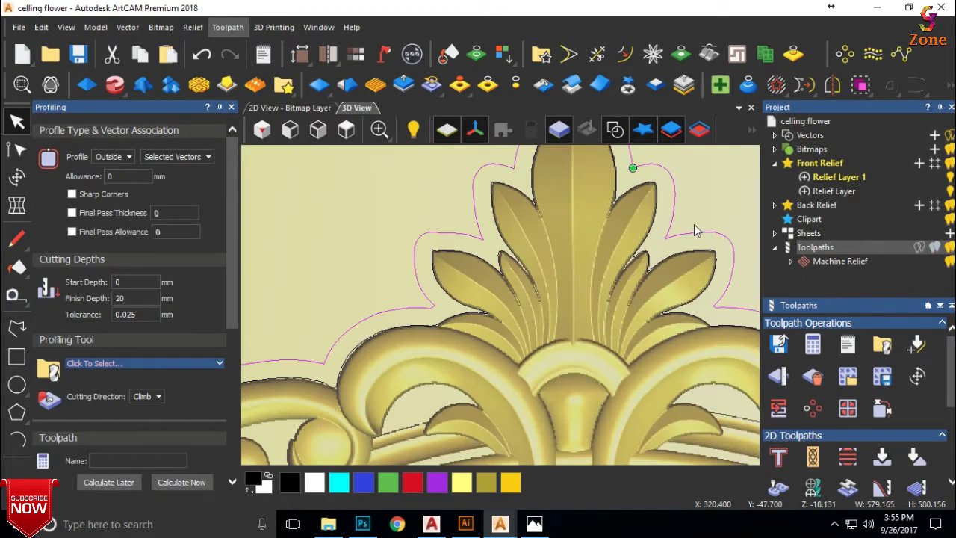
pyautogui.scroll(3, 687, 224)
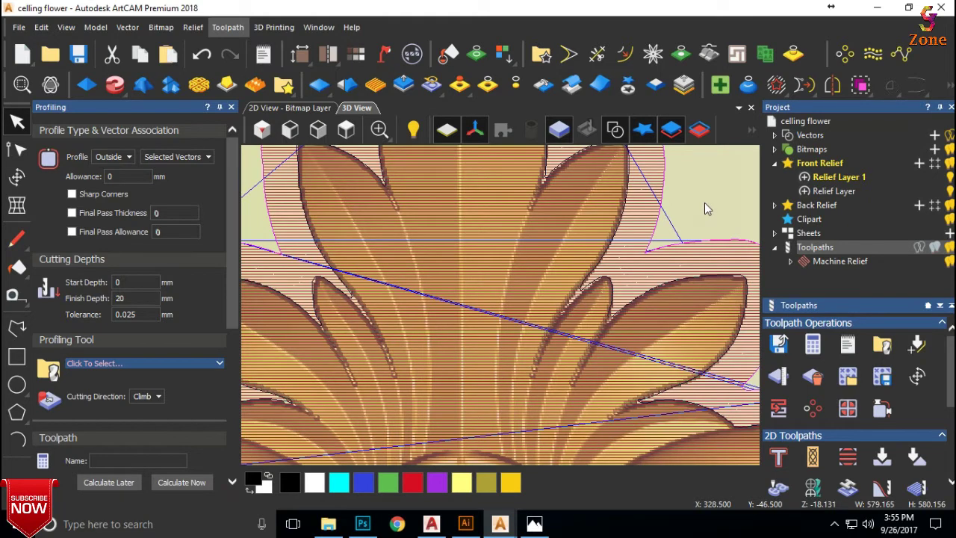
pyautogui.click(625, 206)
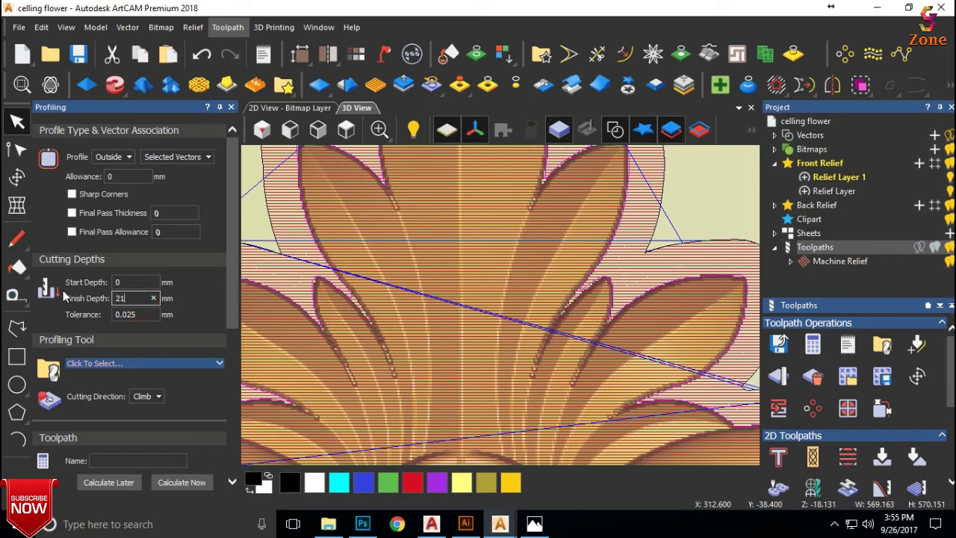
# Step: Assign the End Mill 5 mm as the profiling tool and calculate the profile toolpath
pyautogui.click(190, 363)
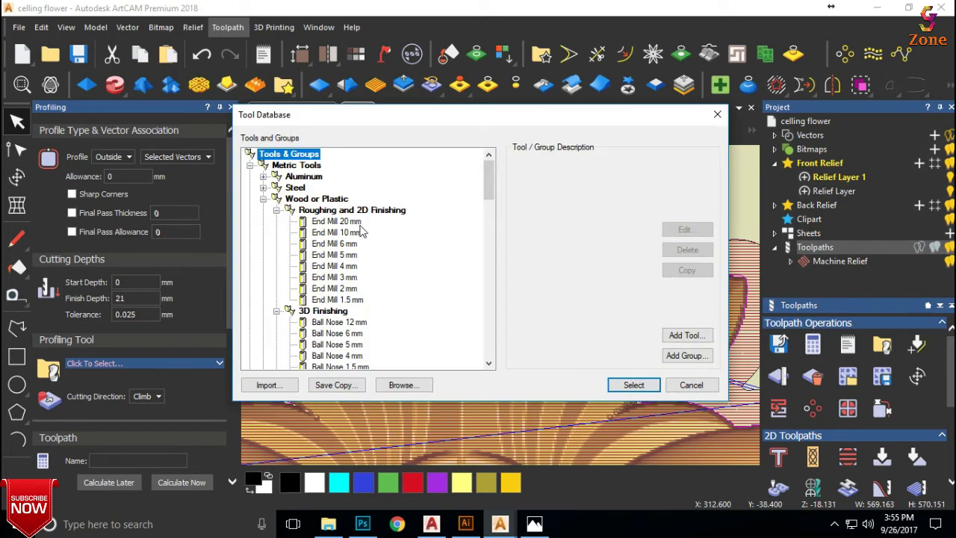
pyautogui.click(346, 257)
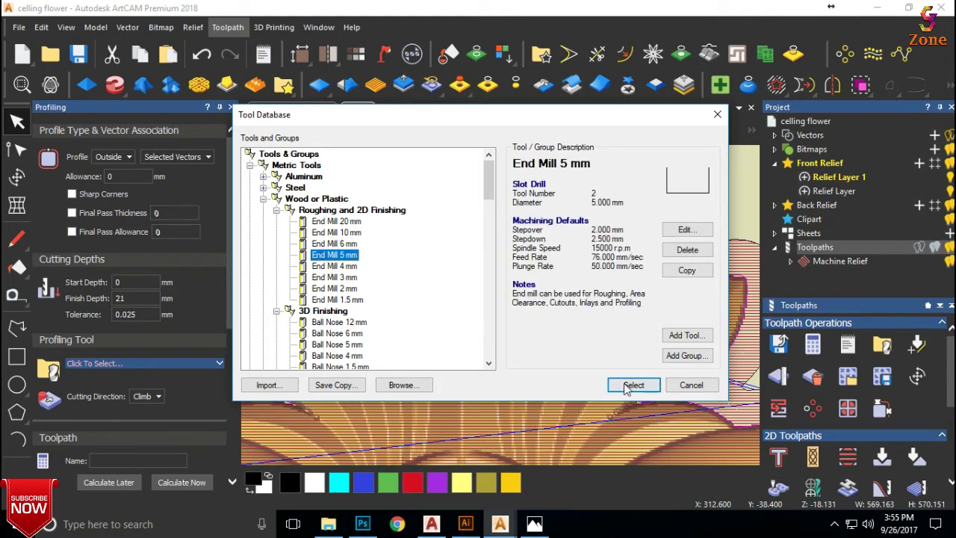
pyautogui.click(633, 385)
pyautogui.scroll(-10, 179, 373)
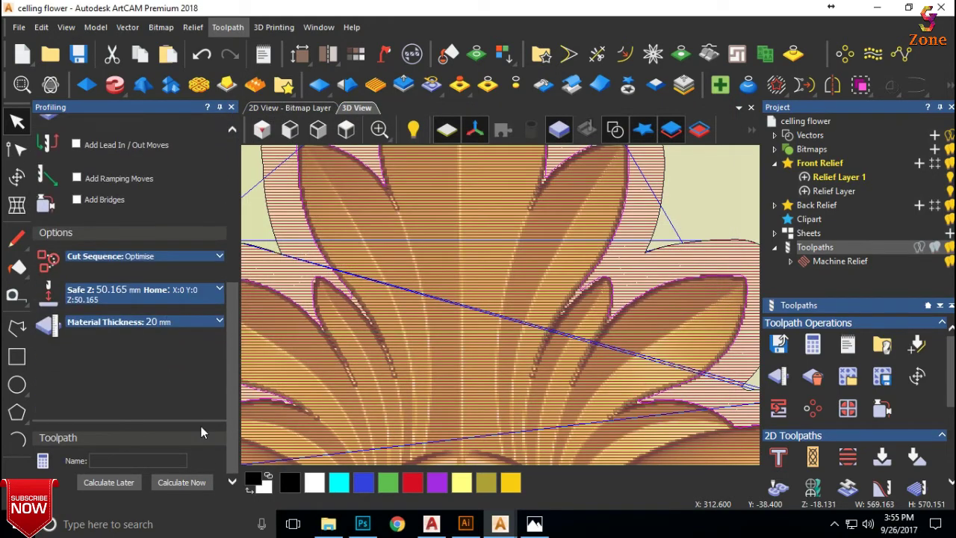
pyautogui.click(187, 483)
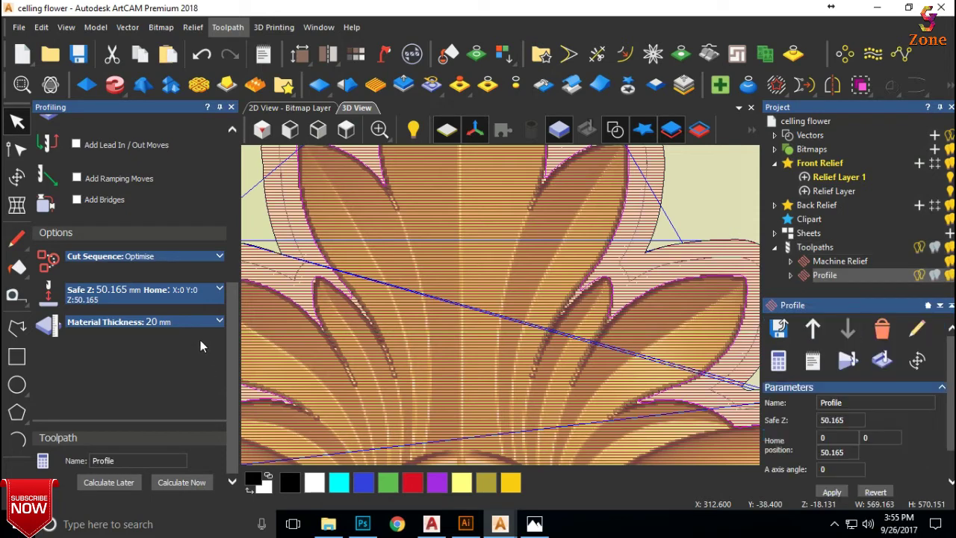
pyautogui.click(232, 107)
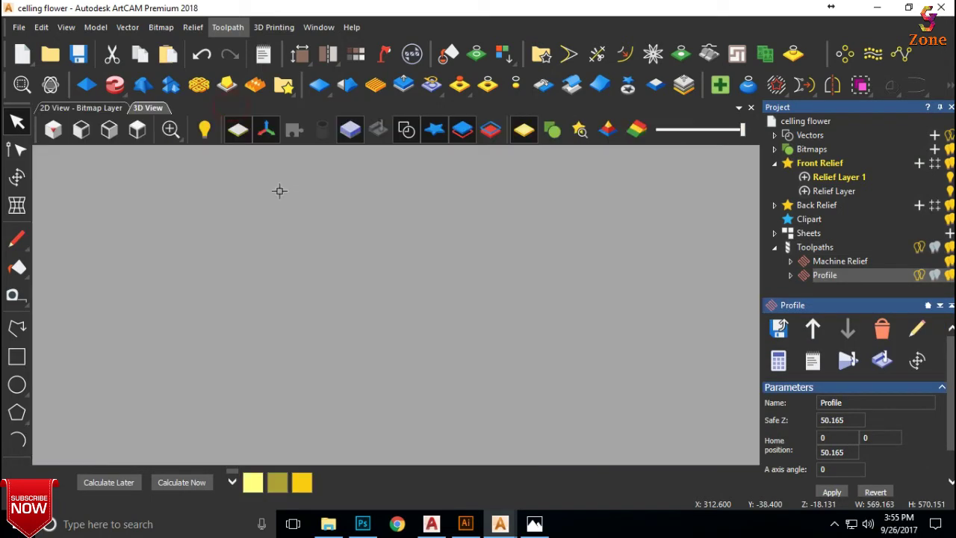
# Step: Simulate the Machine Relief toolpath on the whole model at standard resolution, playing it at fast speed in an isometric view
pyautogui.scroll(-5, 386, 325)
pyautogui.scroll(-2, 387, 325)
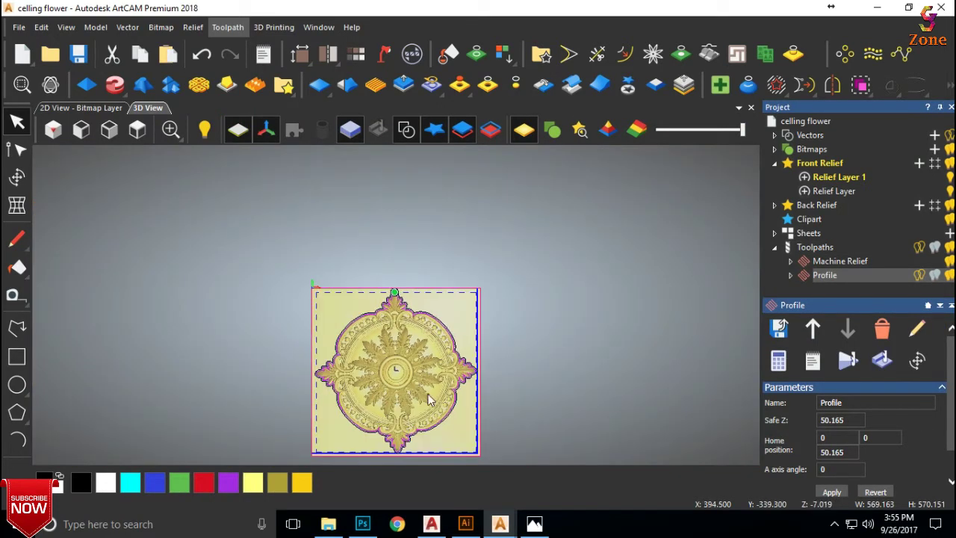
pyautogui.scroll(1, 506, 425)
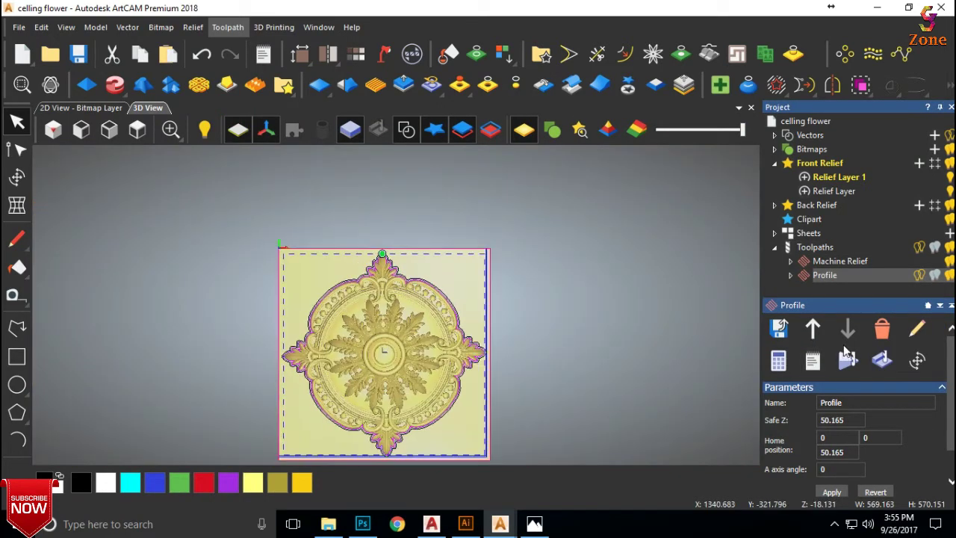
pyautogui.click(858, 263)
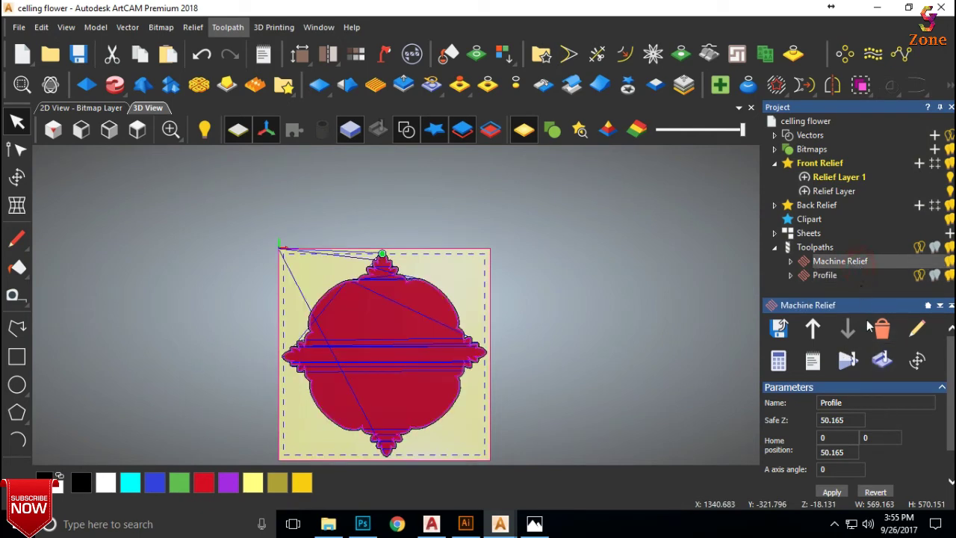
pyautogui.click(880, 362)
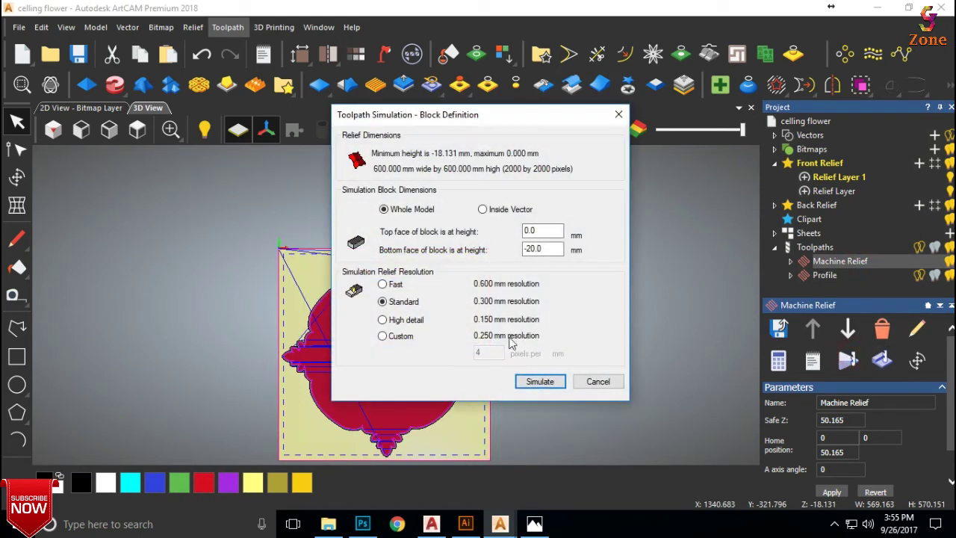
pyautogui.click(540, 382)
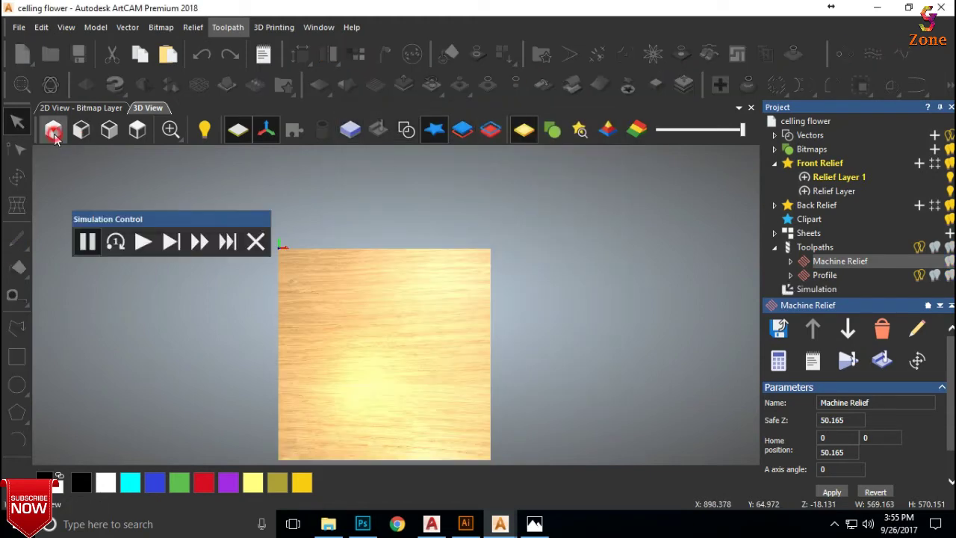
pyautogui.scroll(2, 440, 325)
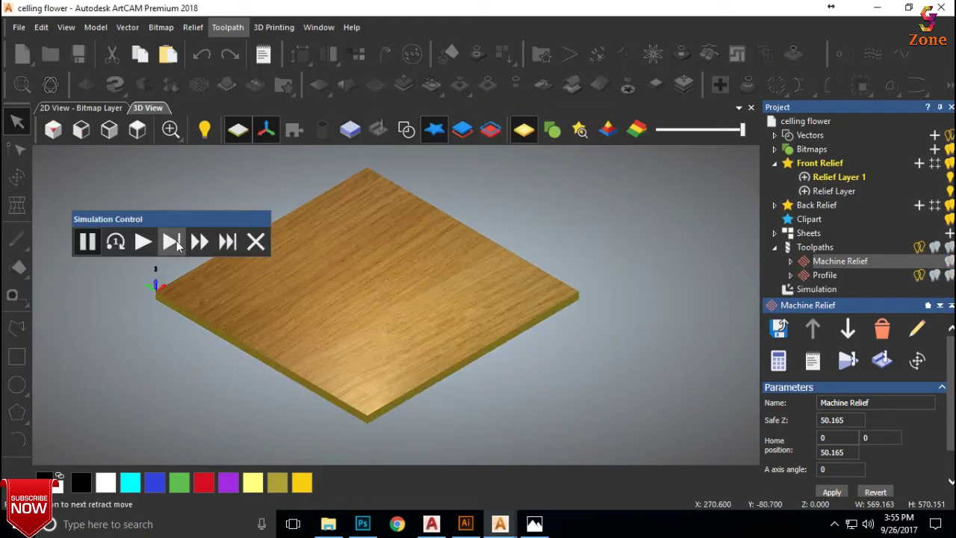
pyautogui.click(209, 244)
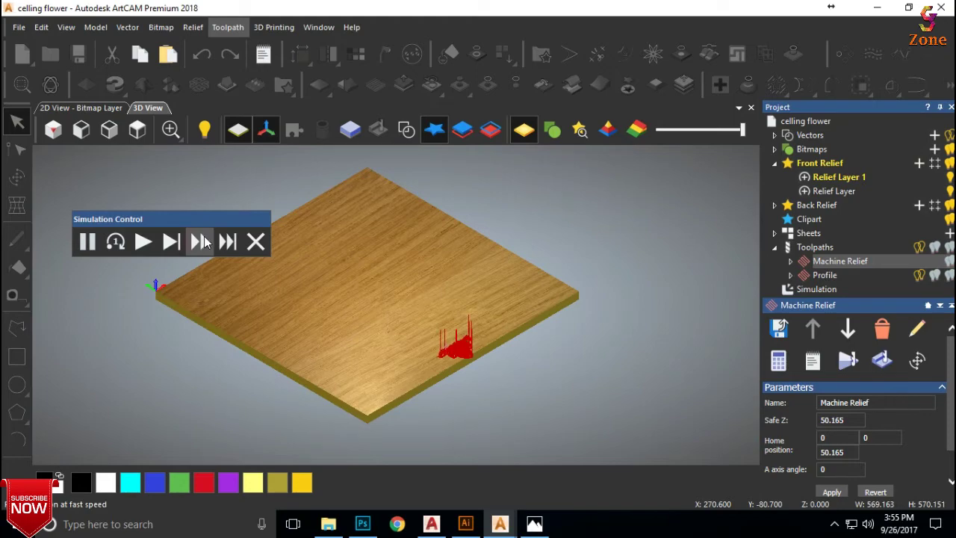
# Step: Examine the carved flower detail close up and from above while the Machine Relief simulation plays
pyautogui.scroll(3, 456, 359)
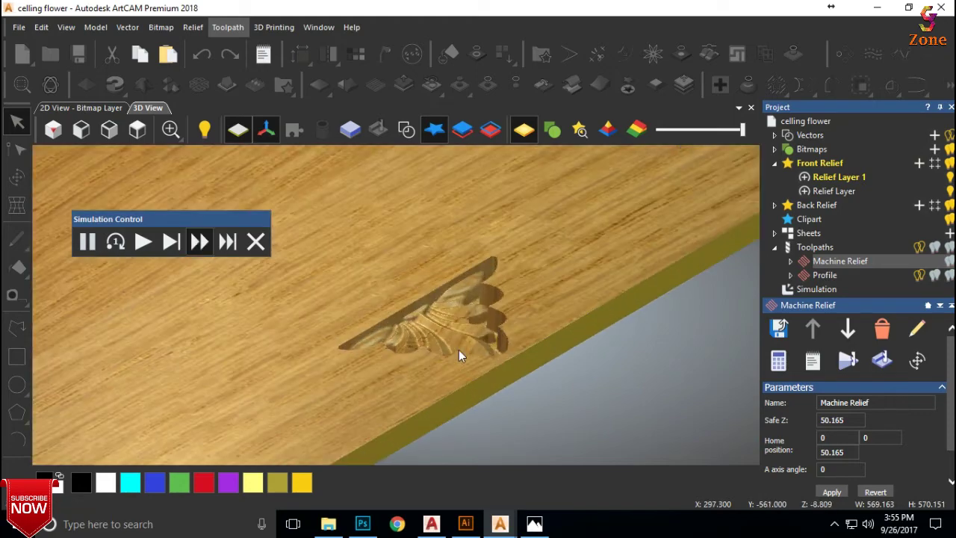
pyautogui.scroll(-5, 459, 356)
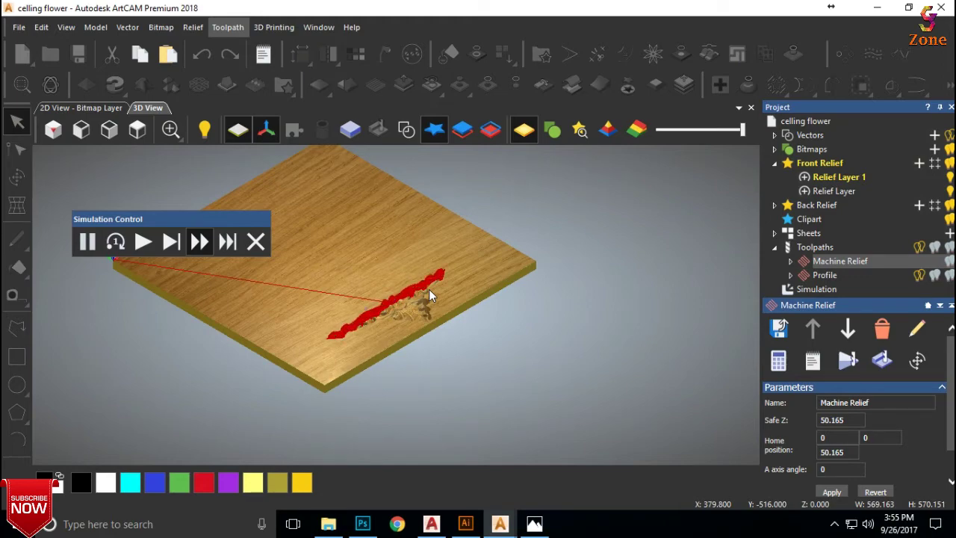
pyautogui.scroll(3, 337, 316)
pyautogui.scroll(2, 557, 353)
pyautogui.scroll(-1, 557, 353)
pyautogui.scroll(-3, 551, 357)
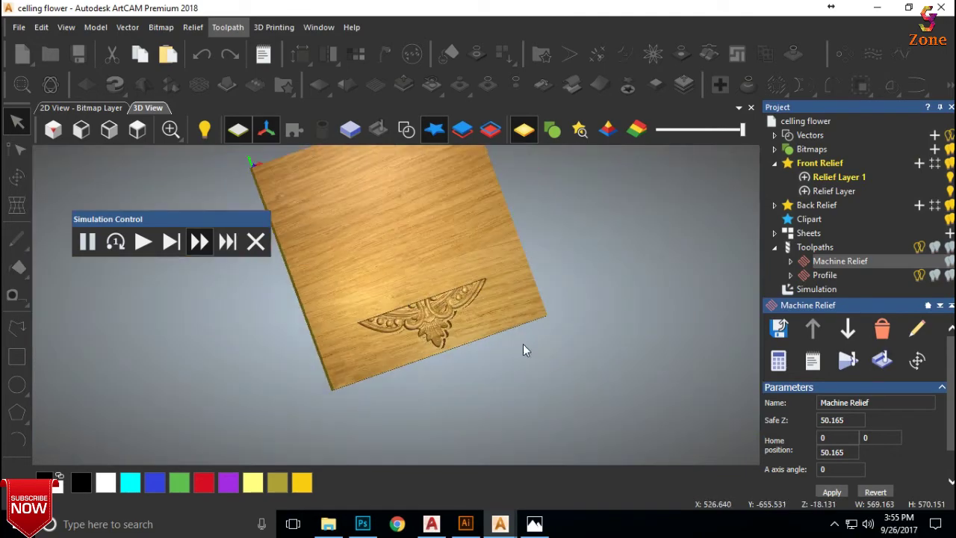
pyautogui.click(137, 131)
pyautogui.scroll(4, 403, 393)
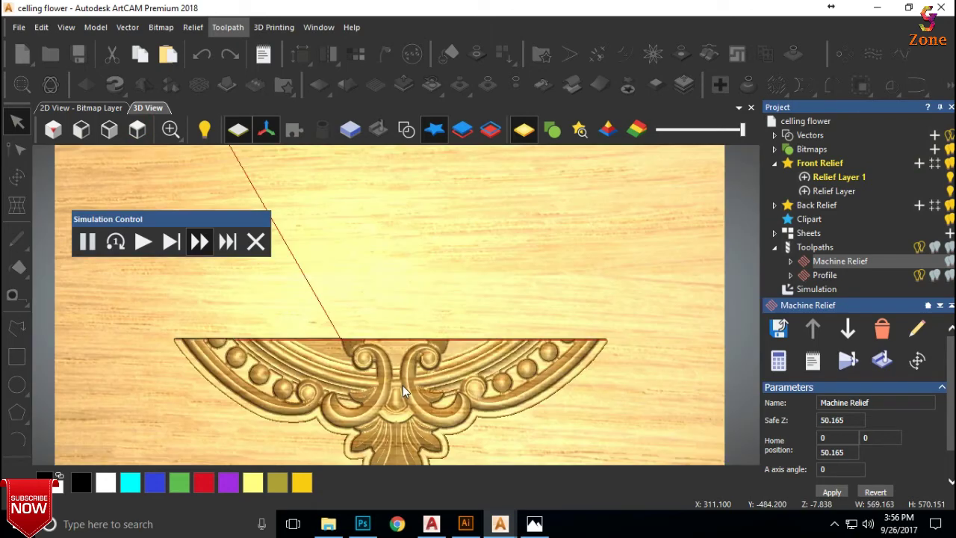
pyautogui.scroll(-4, 403, 388)
# Step: End the Machine Relief simulation playback and simulate the Profile toolpath on the same block
pyautogui.click(256, 239)
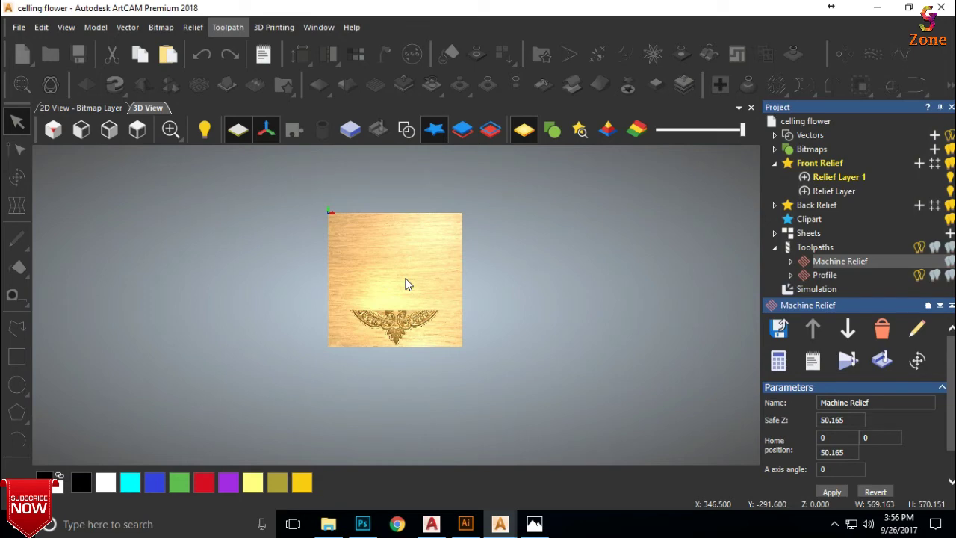
pyautogui.click(824, 275)
pyautogui.click(882, 361)
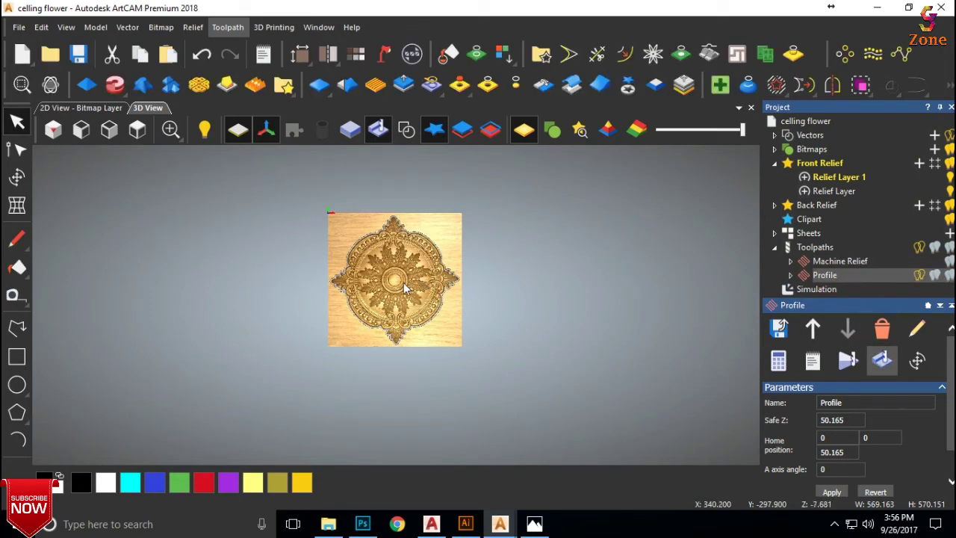
# Step: Delete the waste material from the simulation, keeping only the picked flower piece
pyautogui.click(808, 291)
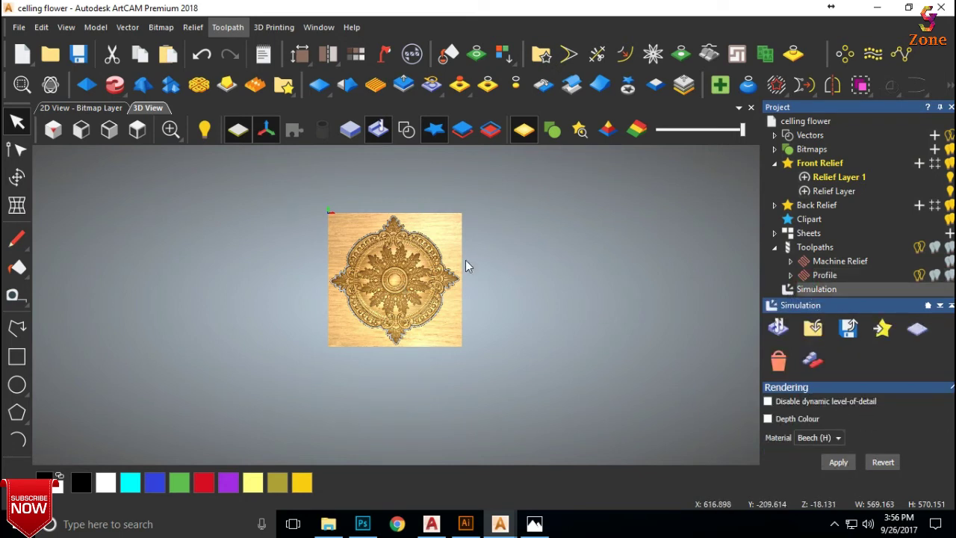
pyautogui.click(813, 360)
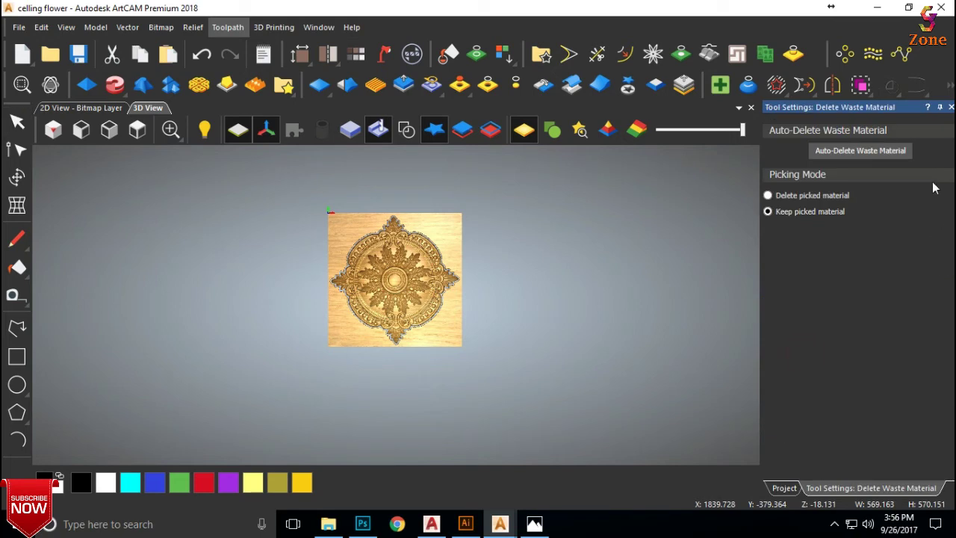
pyautogui.click(395, 278)
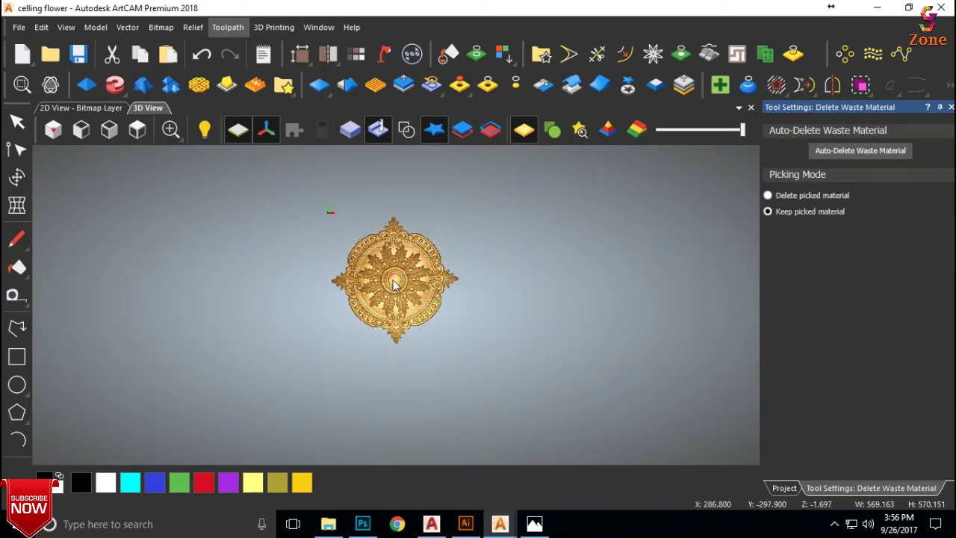
pyautogui.press('Escape')
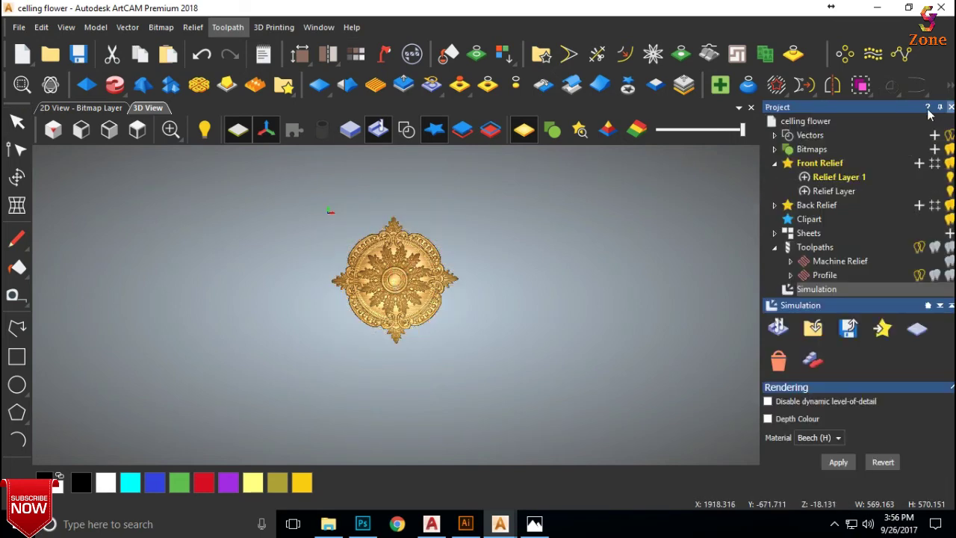
# Step: Inspect the cut-out flower up close and save the celling flower project
pyautogui.scroll(4, 363, 250)
pyautogui.scroll(1, 461, 343)
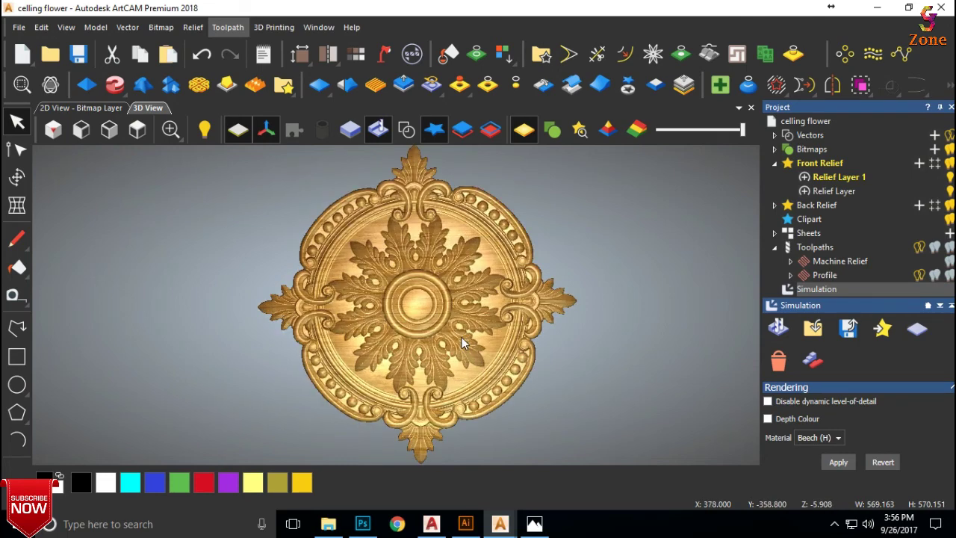
pyautogui.hotkey('ctrl', 's')
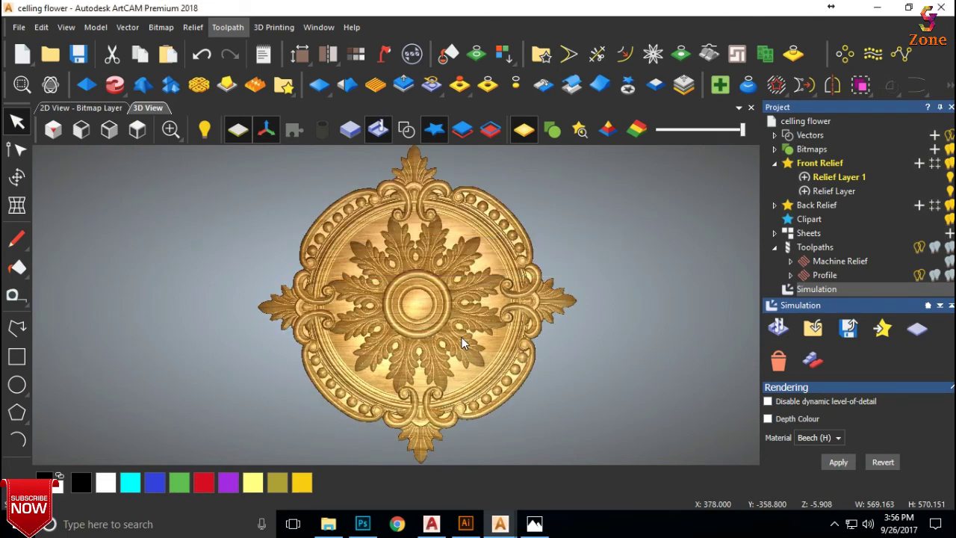